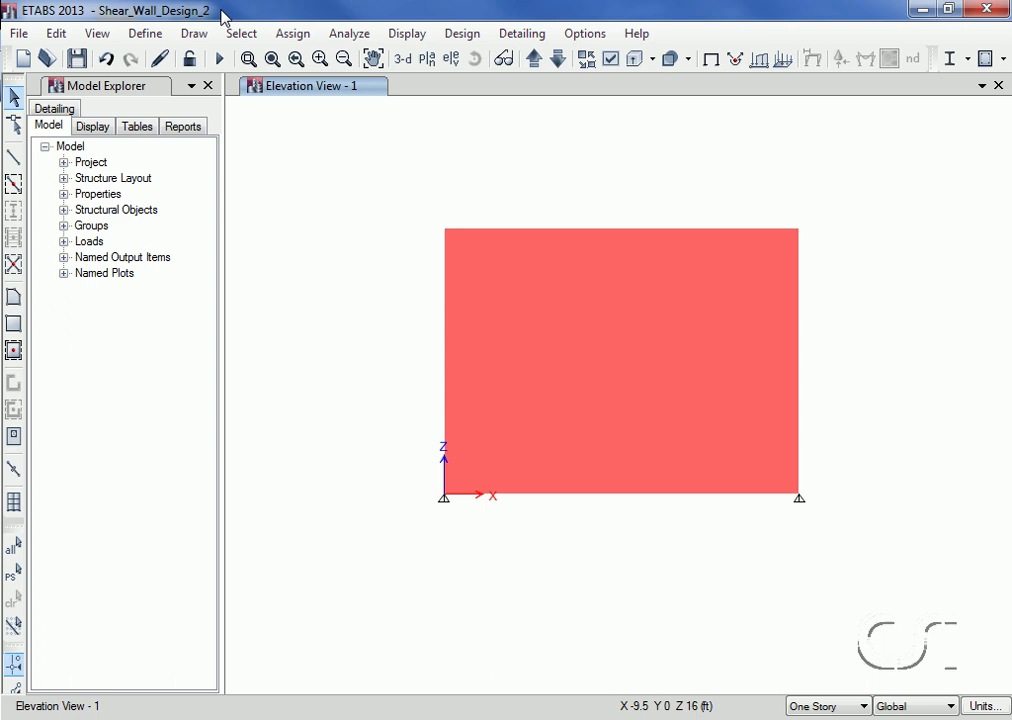
Assign the pier label P1 to the wall shell in the elevation view
{"action": "left_click", "coordinate": [634, 355]}
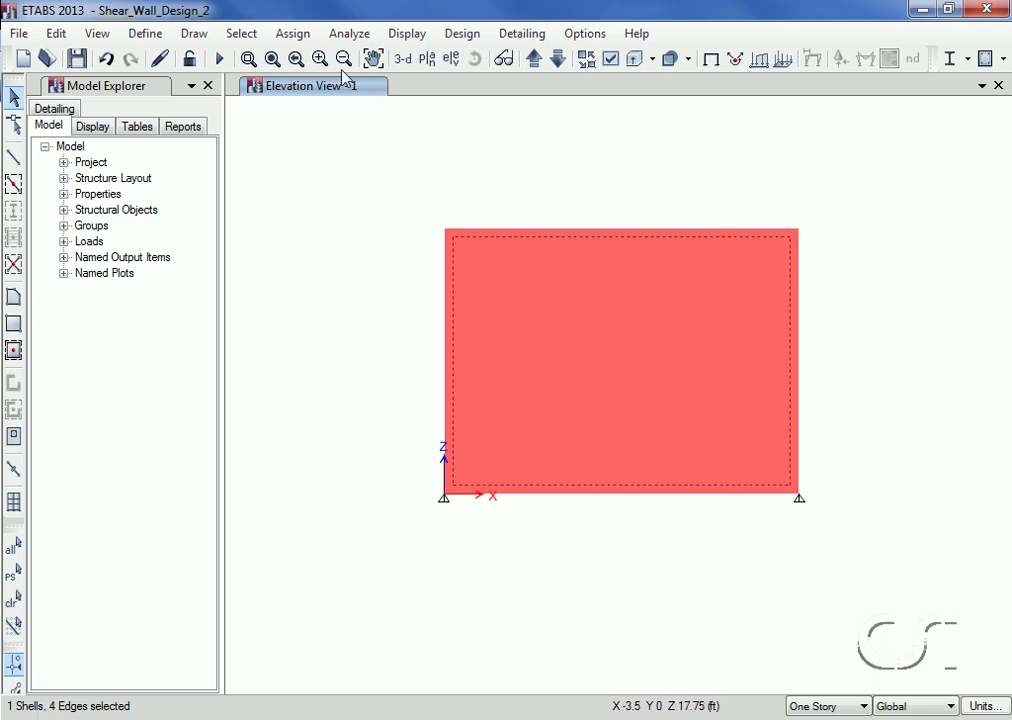
{"action": "left_click", "coordinate": [304, 38]}
{"action": "mouse_move", "coordinate": [316, 113]}
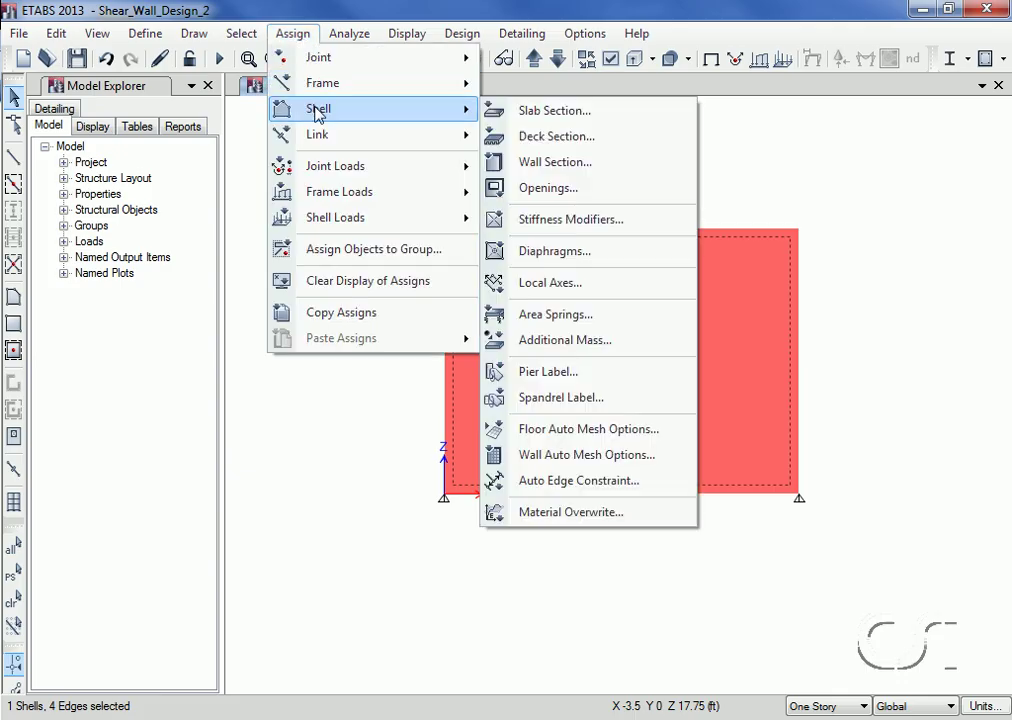
{"action": "left_click", "coordinate": [570, 374]}
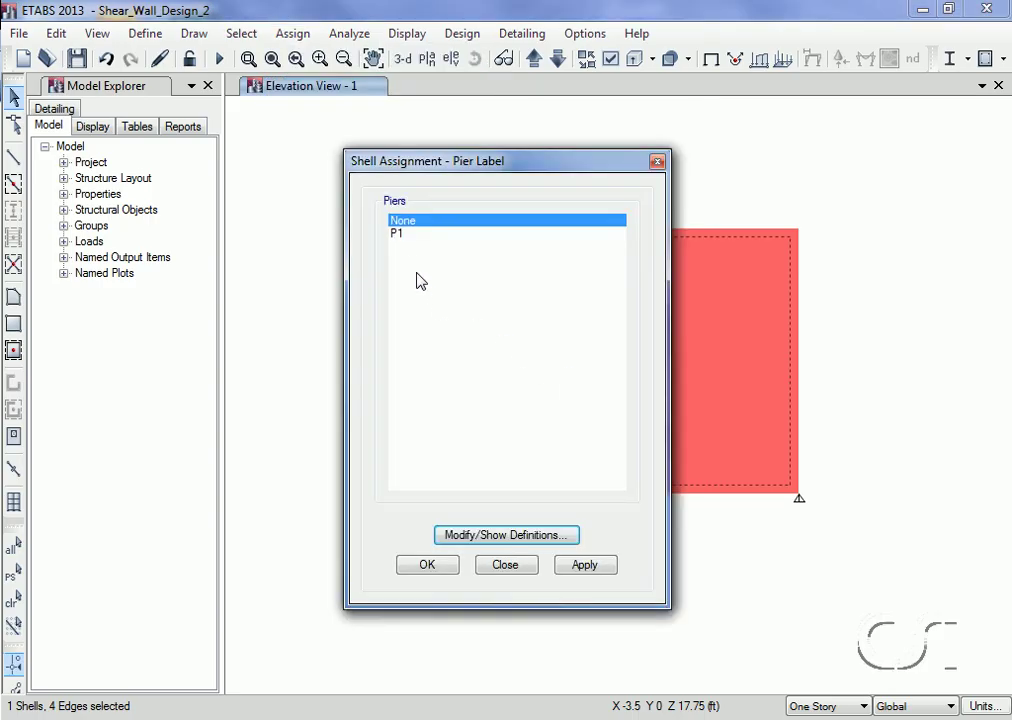
{"action": "left_click", "coordinate": [403, 234]}
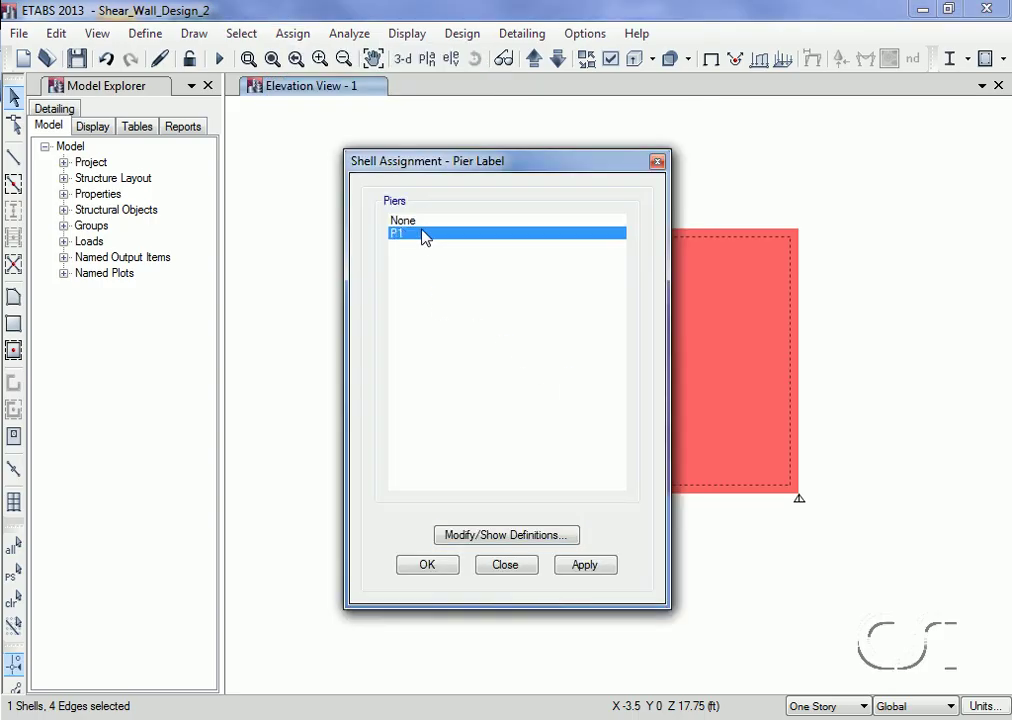
{"action": "left_click", "coordinate": [588, 565]}
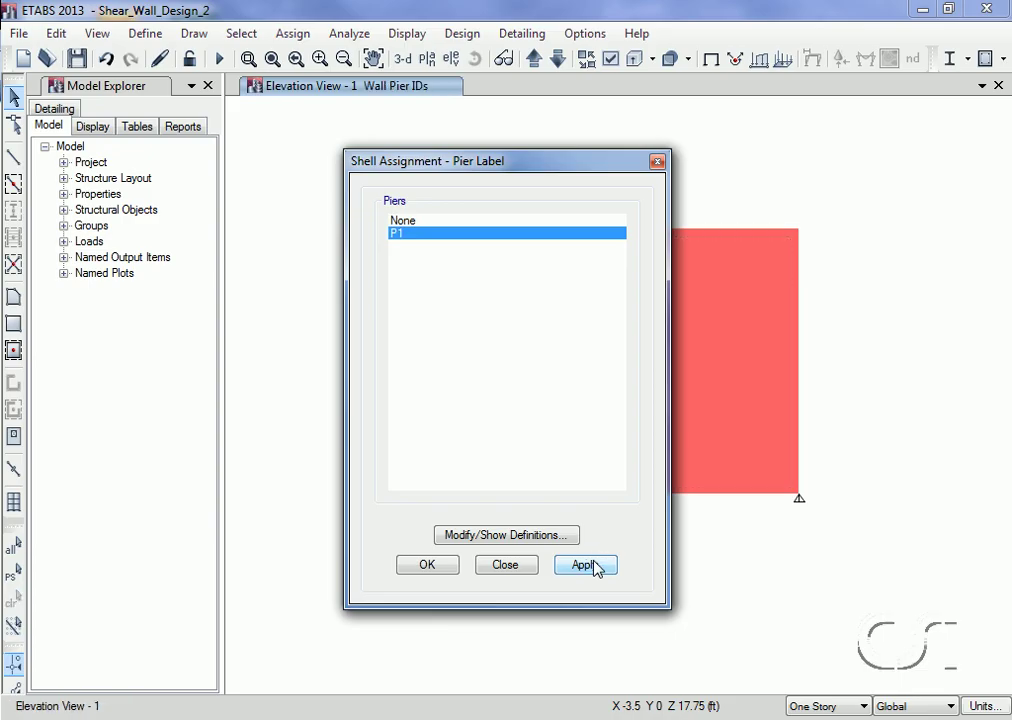
{"action": "left_click", "coordinate": [515, 566]}
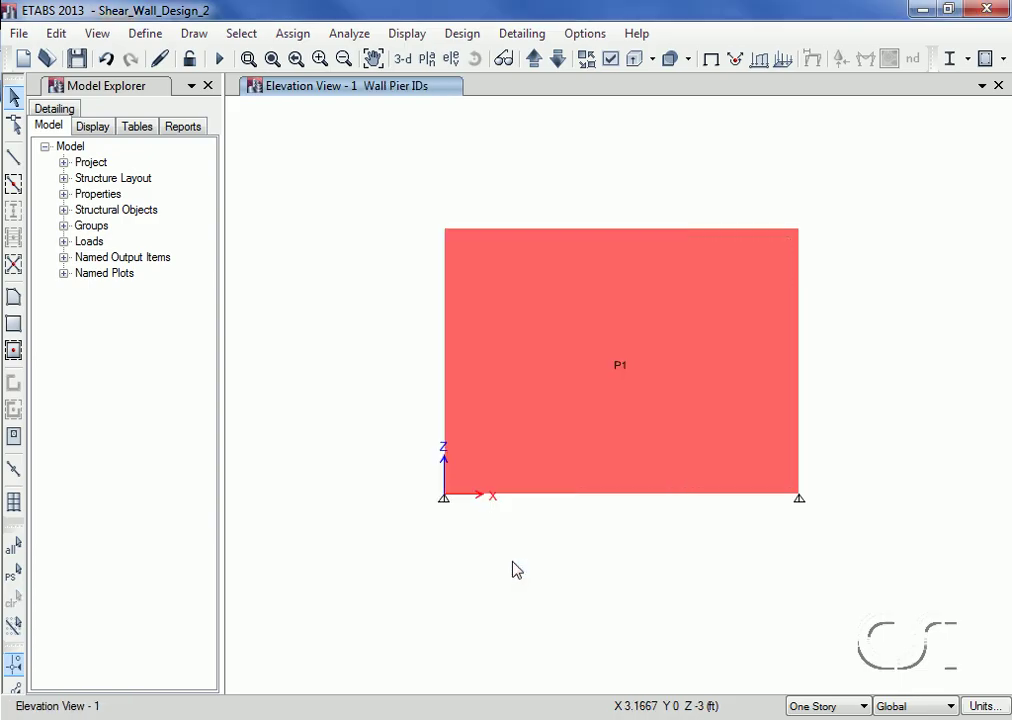
Run the analysis and assign the Simplified C & T Design pier section to the wall
{"action": "left_click", "coordinate": [221, 63]}
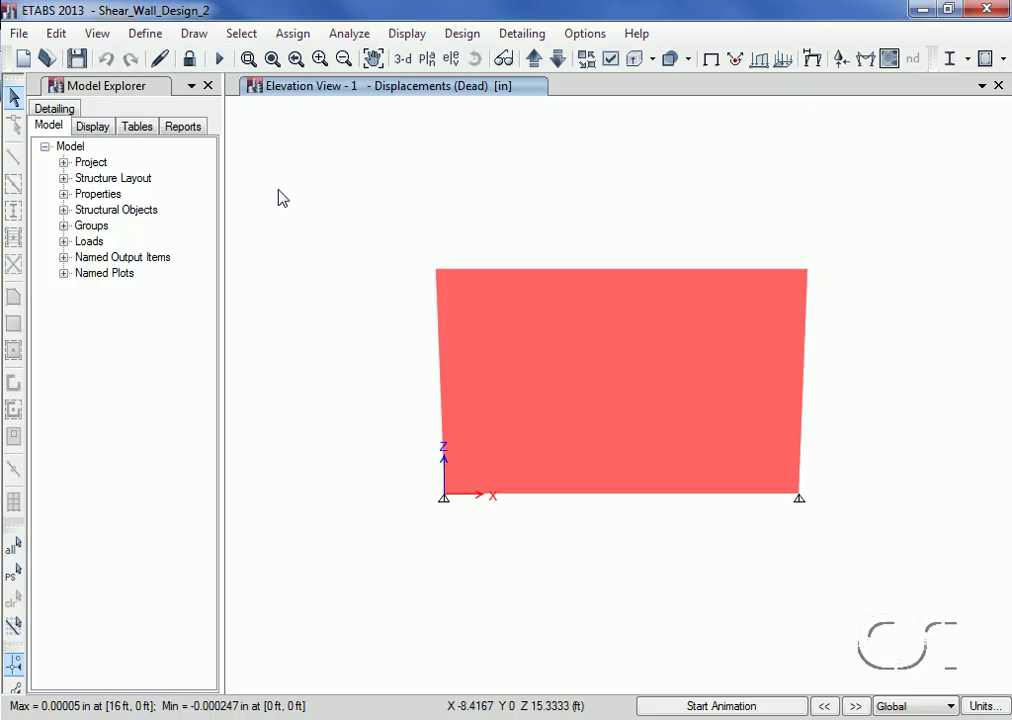
{"action": "left_click", "coordinate": [552, 362]}
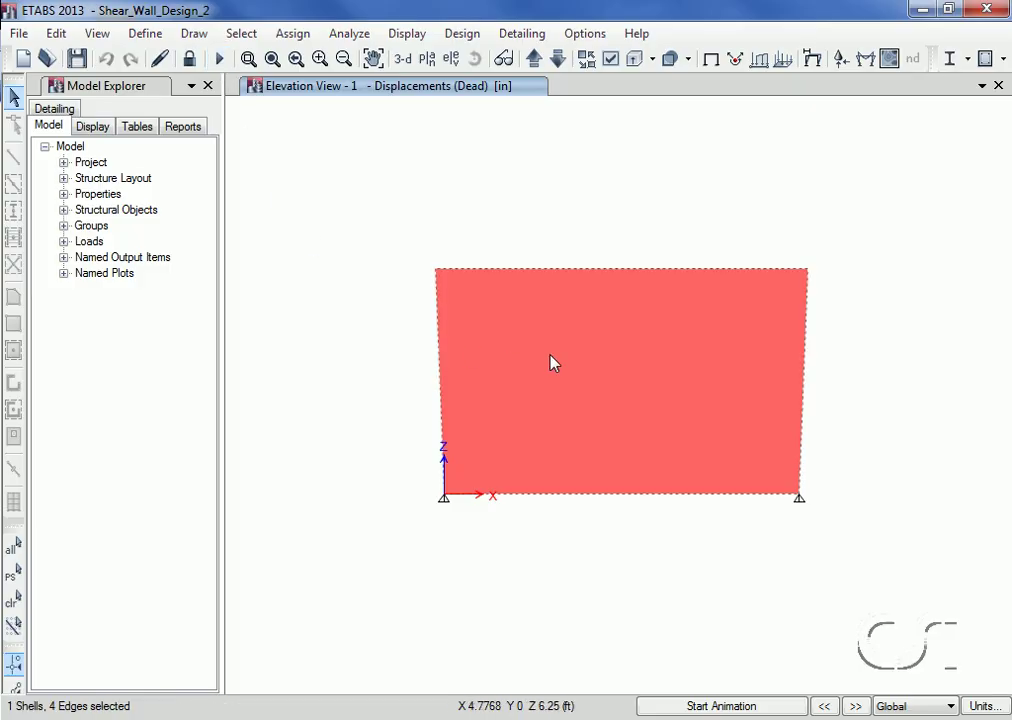
{"action": "left_click", "coordinate": [466, 37]}
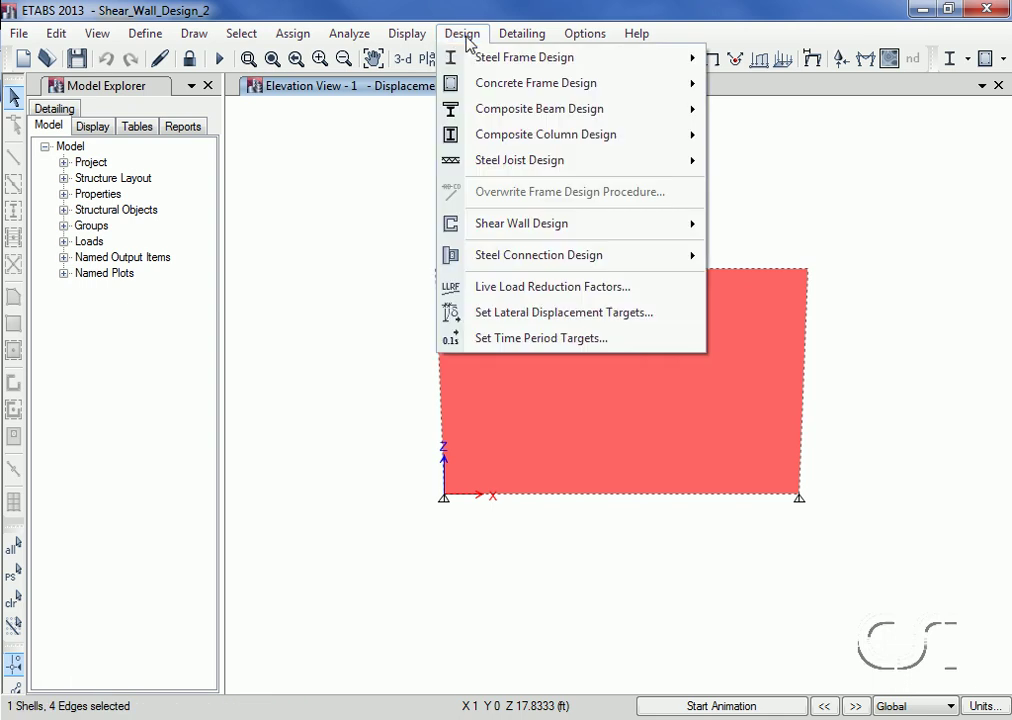
{"action": "mouse_move", "coordinate": [497, 226]}
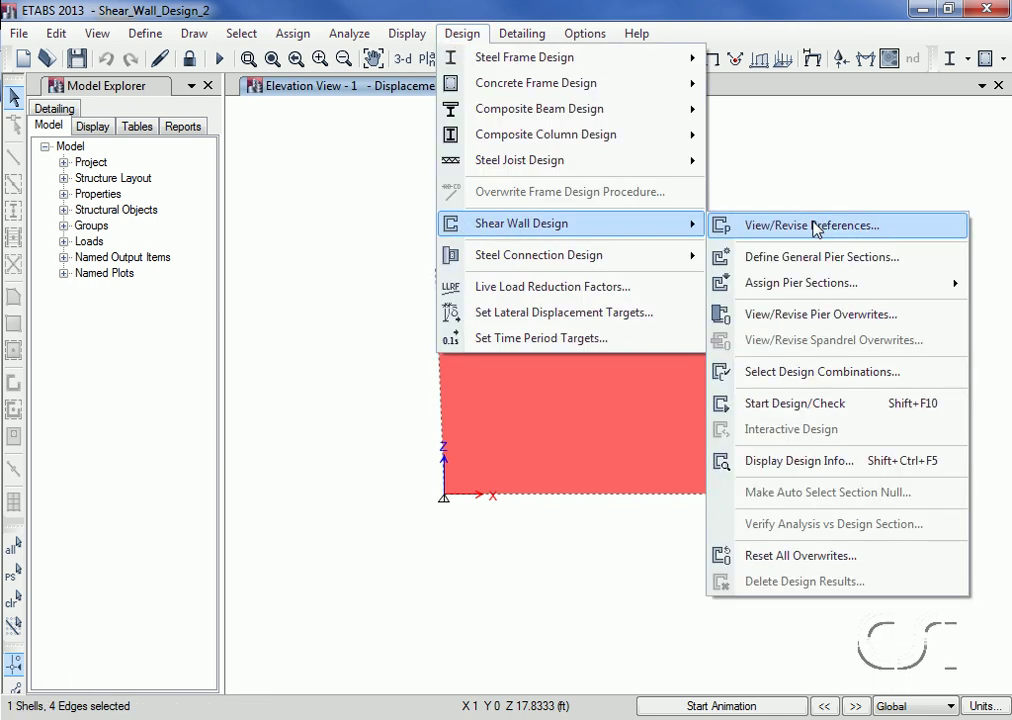
{"action": "mouse_move", "coordinate": [803, 285]}
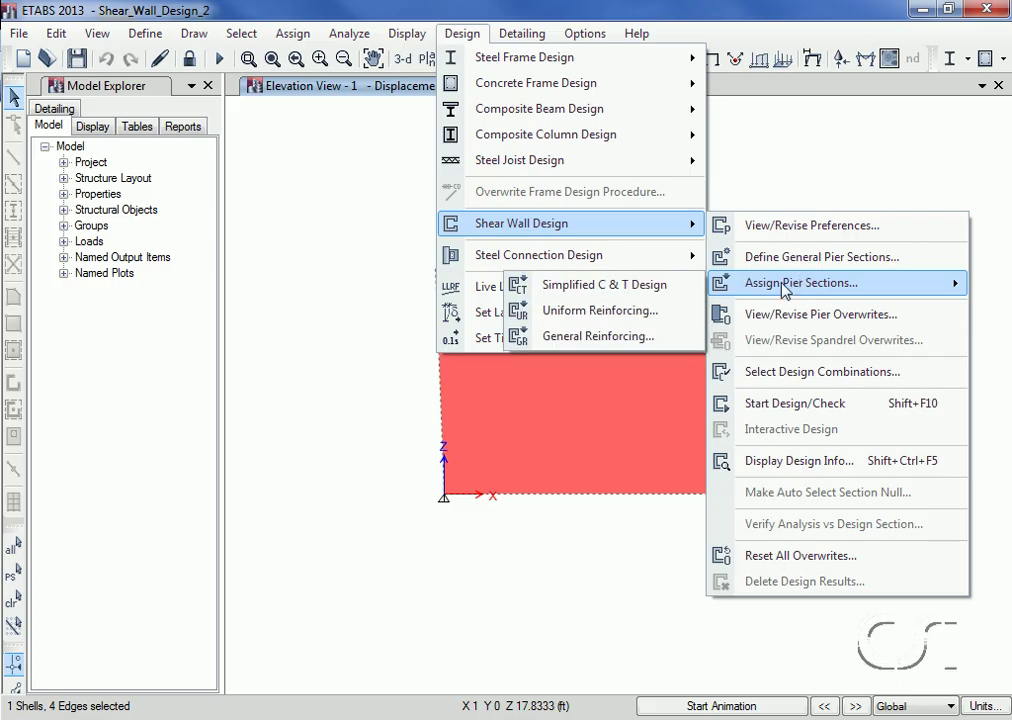
{"action": "left_click", "coordinate": [640, 287]}
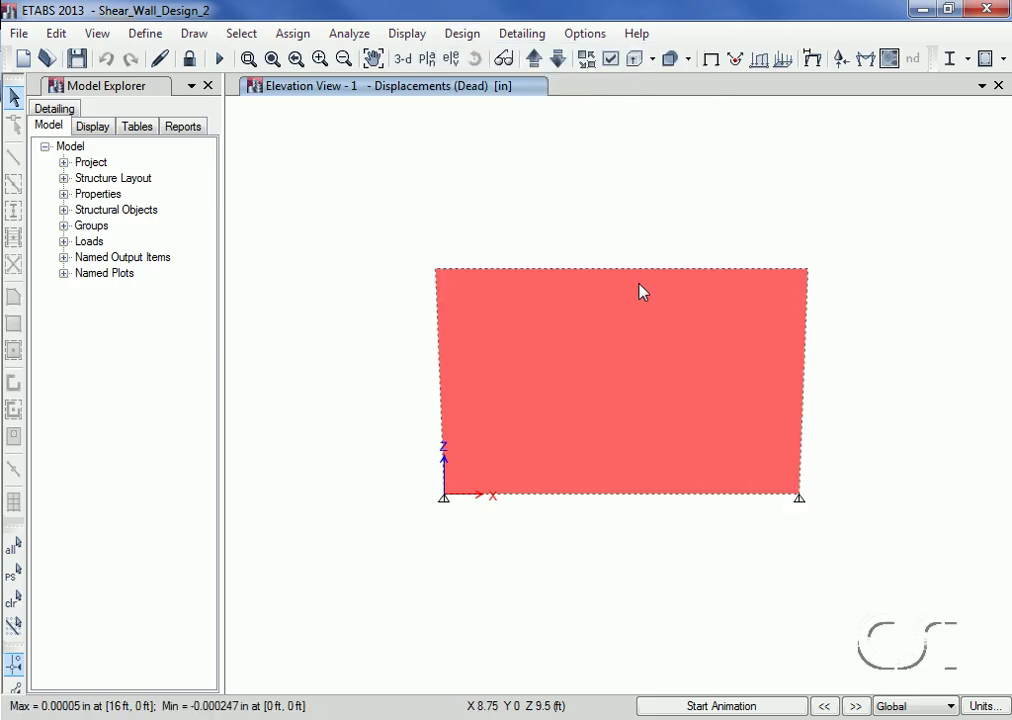
Review the ACI 318-11 pier design overwrites for the wall with the simplified section and accept them as they are
{"action": "left_click", "coordinate": [465, 34]}
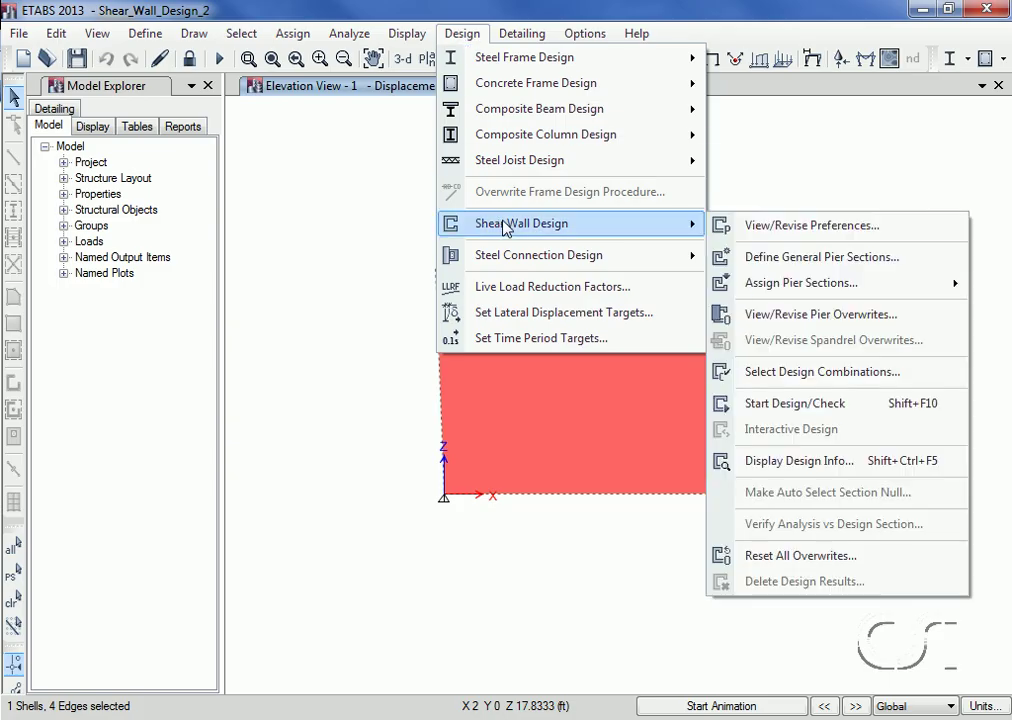
{"action": "left_click", "coordinate": [852, 316]}
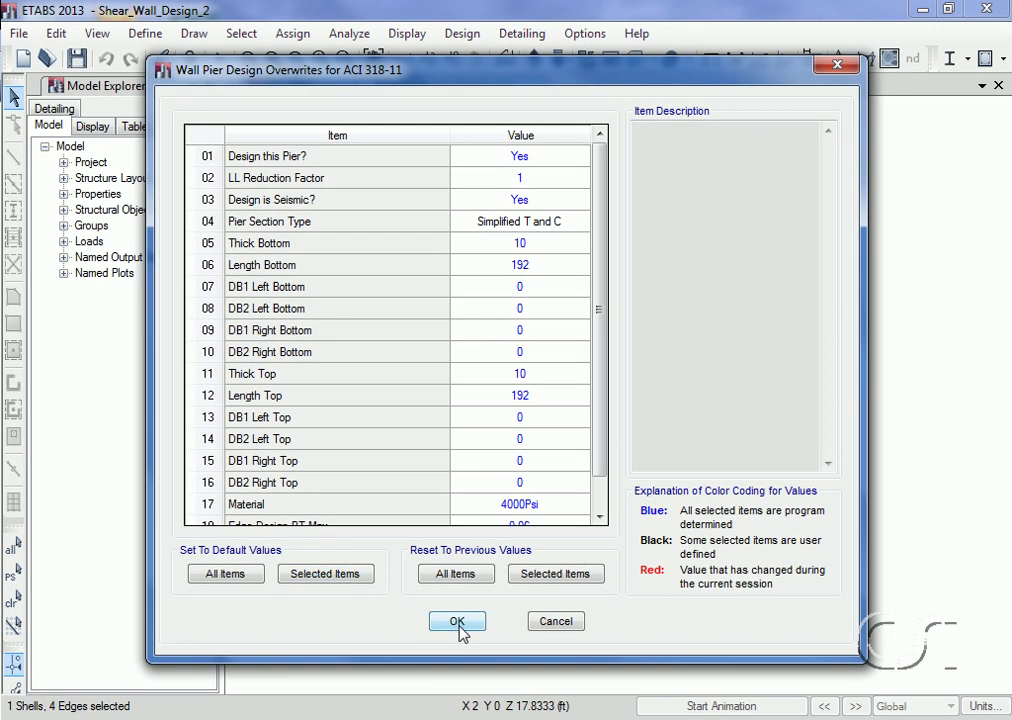
{"action": "left_click", "coordinate": [465, 626]}
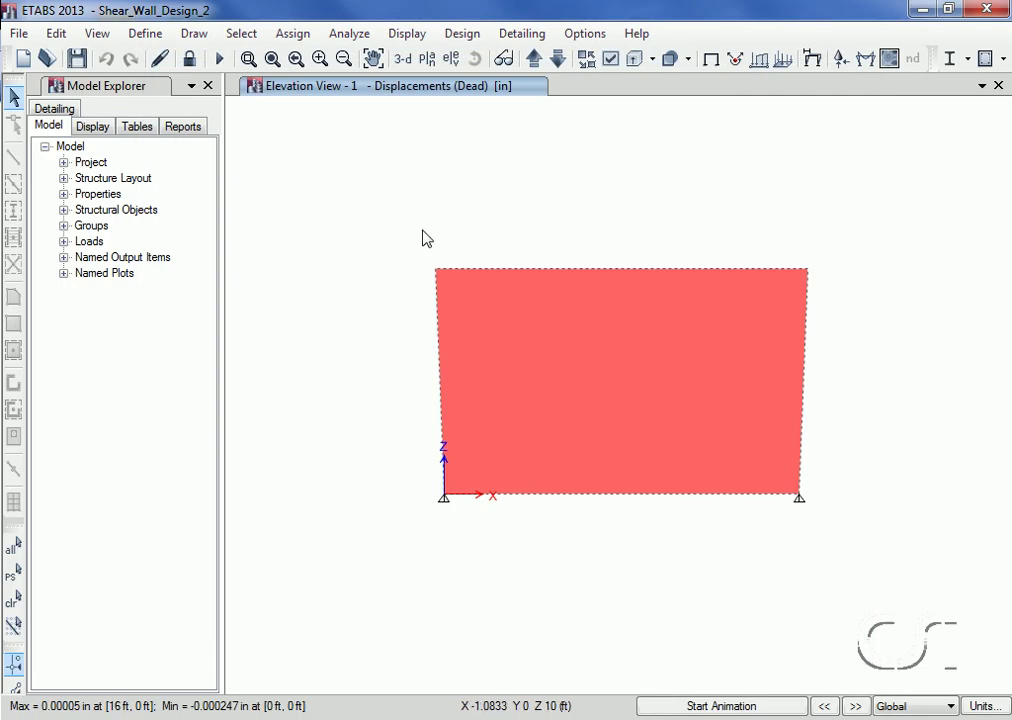
Run the shear wall design for the simplified pier section and view the wall's design details report
{"action": "left_click", "coordinate": [463, 36]}
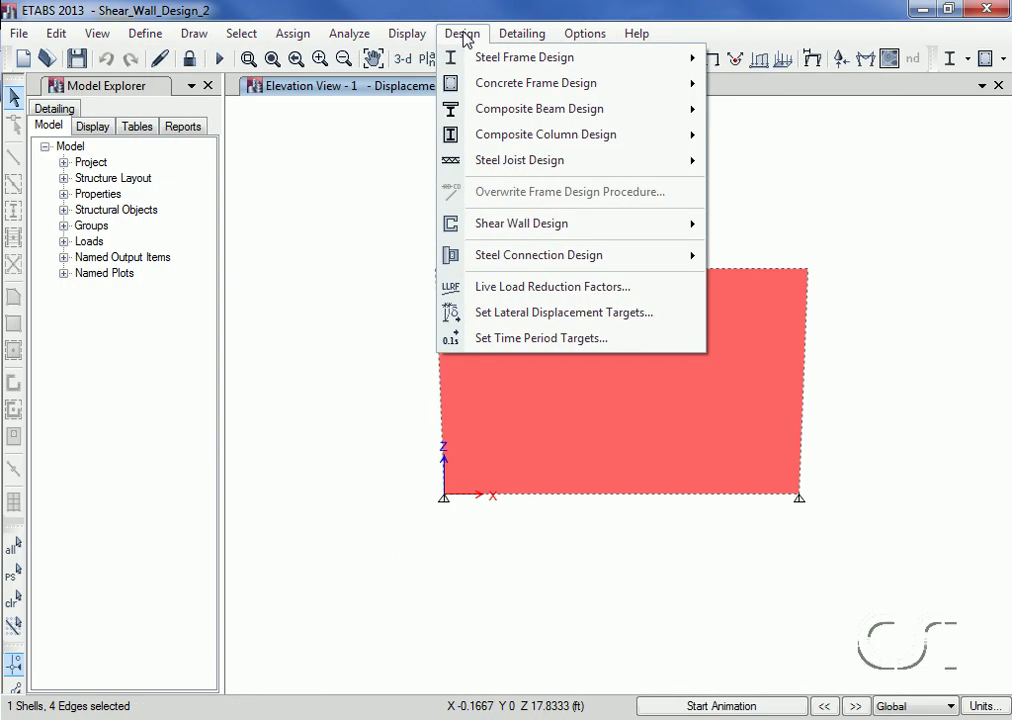
{"action": "mouse_move", "coordinate": [486, 226]}
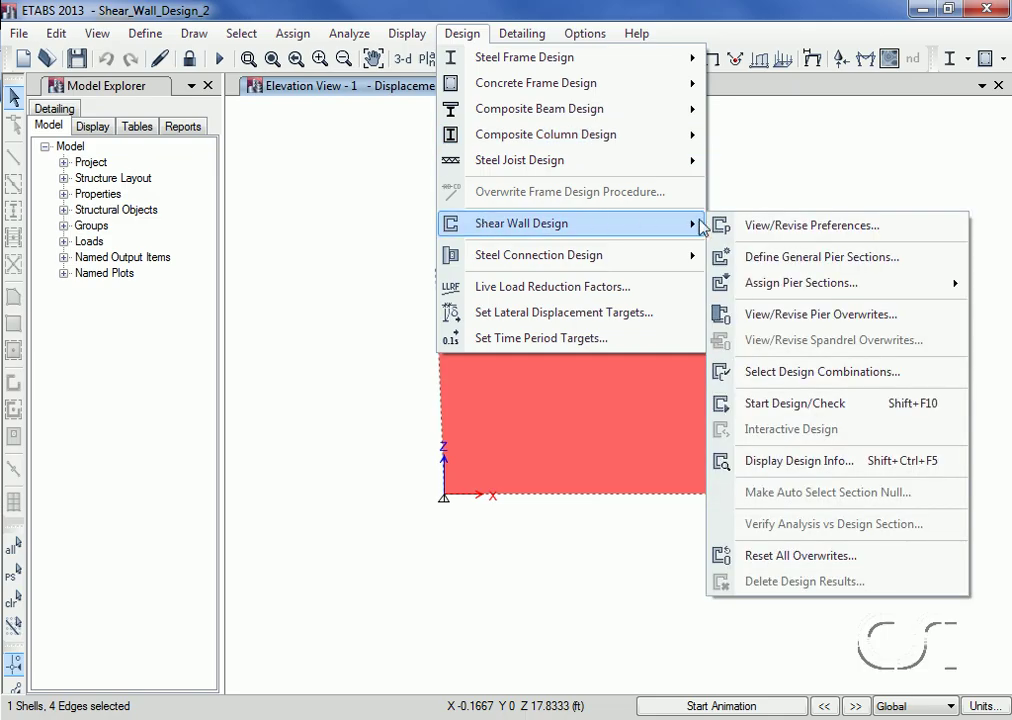
{"action": "left_click", "coordinate": [858, 412]}
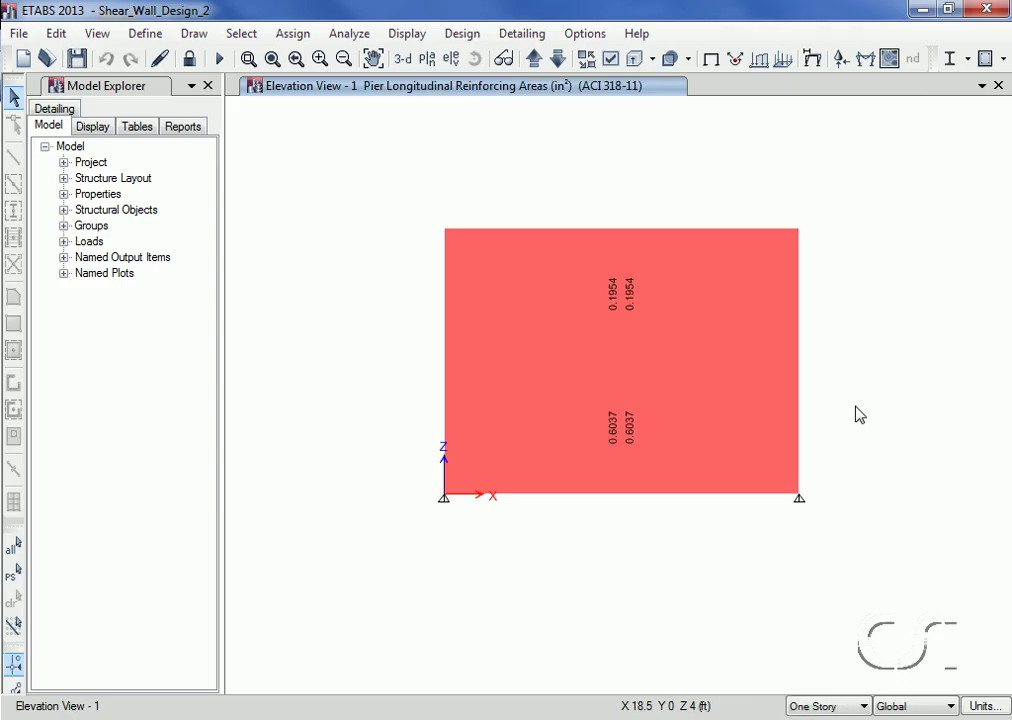
{"action": "right_click", "coordinate": [645, 343]}
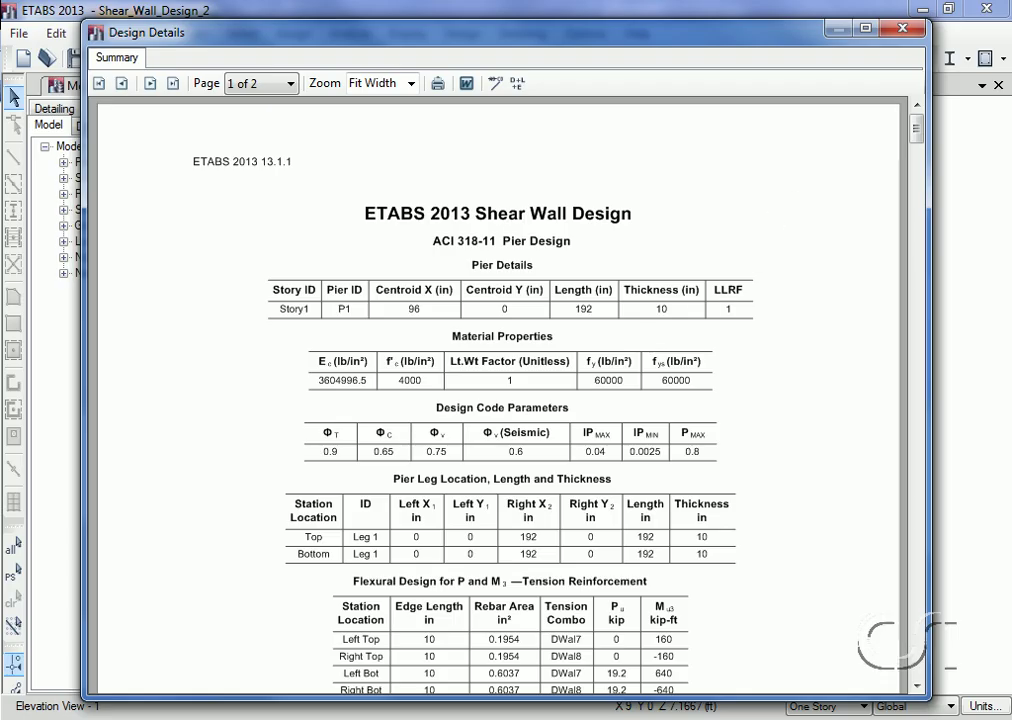
{"action": "left_click", "coordinate": [904, 30]}
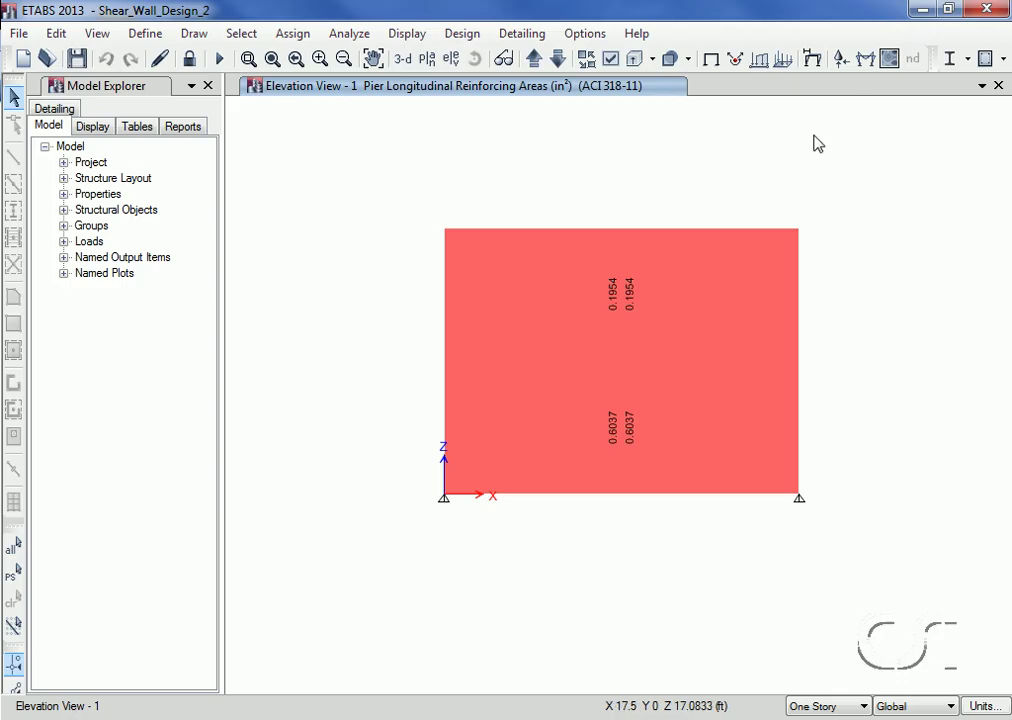
Assign a Uniform Reinforcing pier section to the wall with the Reinforcement to be Checked option
{"action": "left_click", "coordinate": [645, 379]}
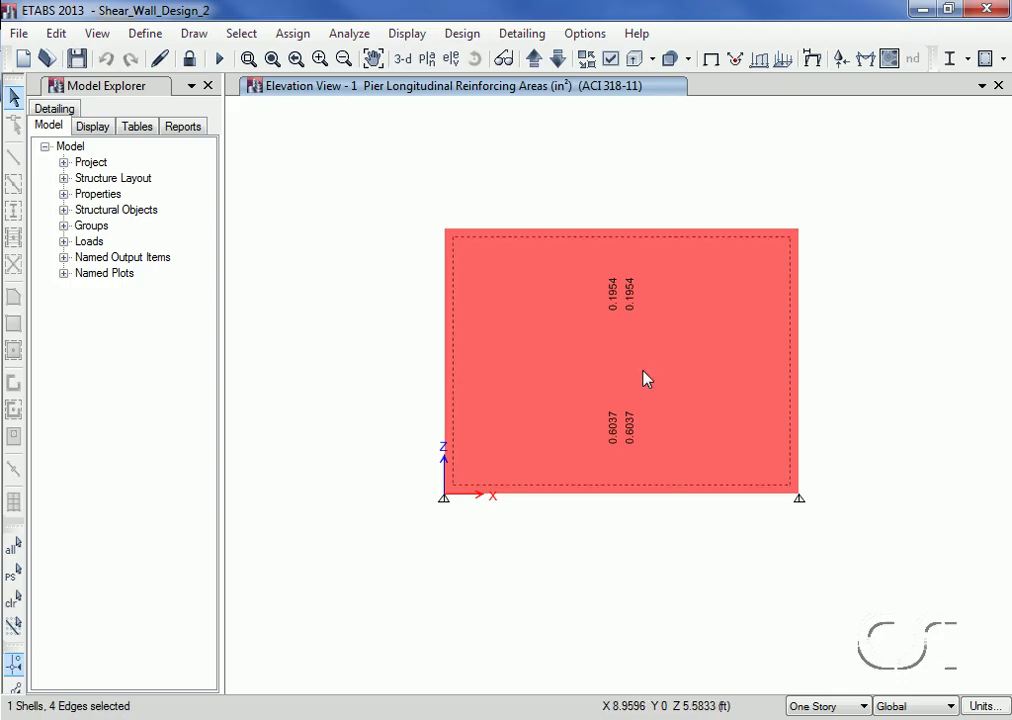
{"action": "left_click", "coordinate": [463, 34]}
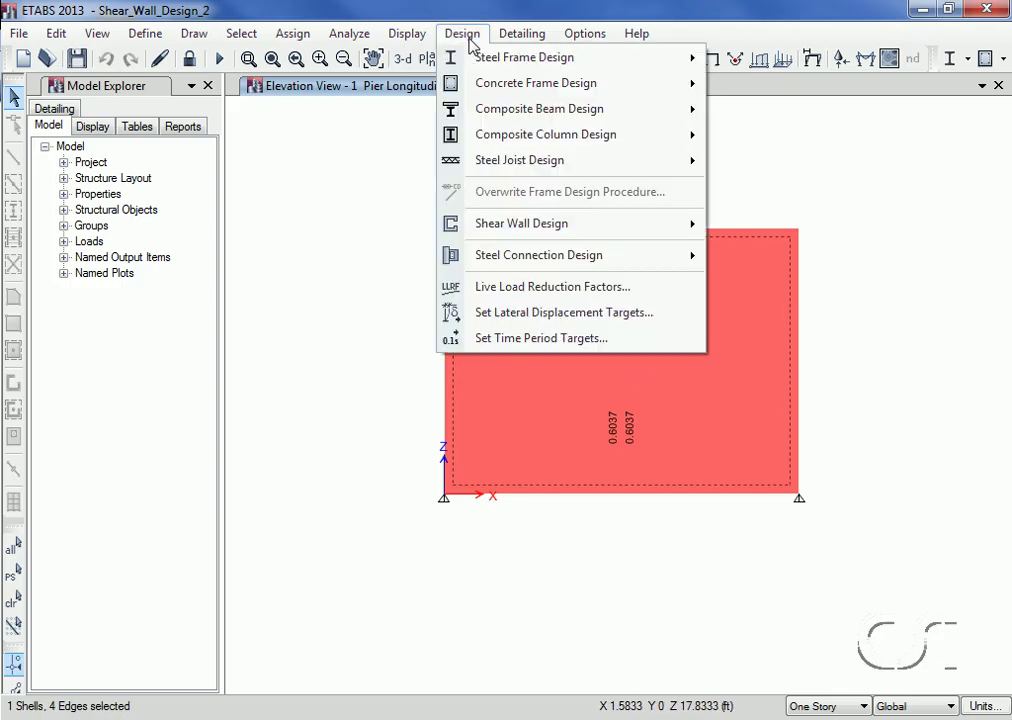
{"action": "mouse_move", "coordinate": [493, 237]}
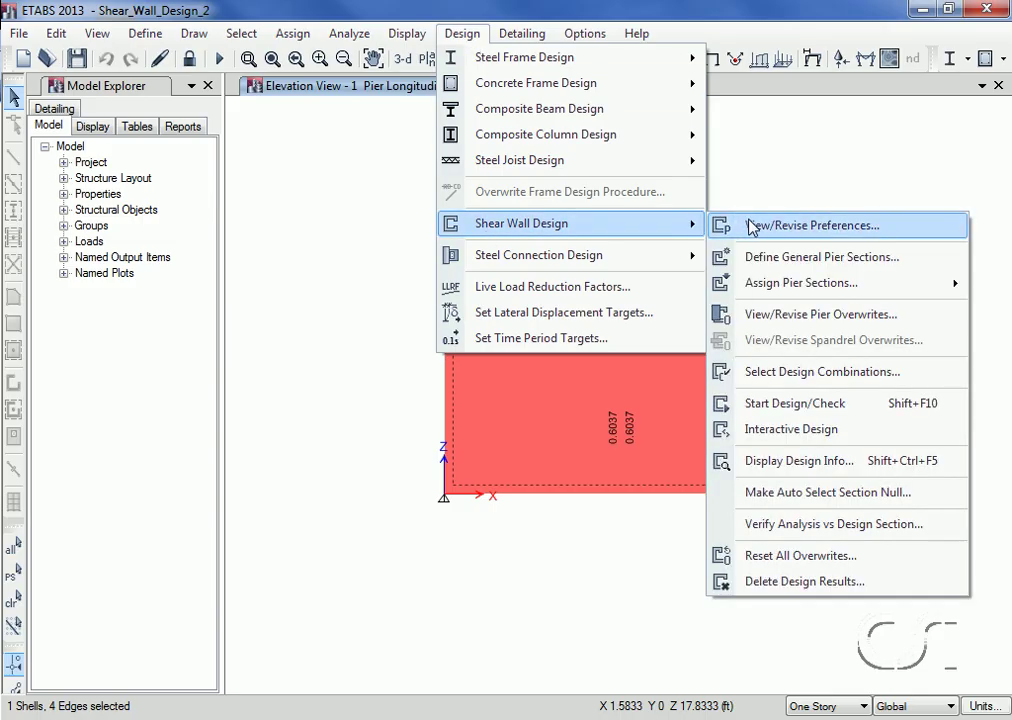
{"action": "mouse_move", "coordinate": [755, 285]}
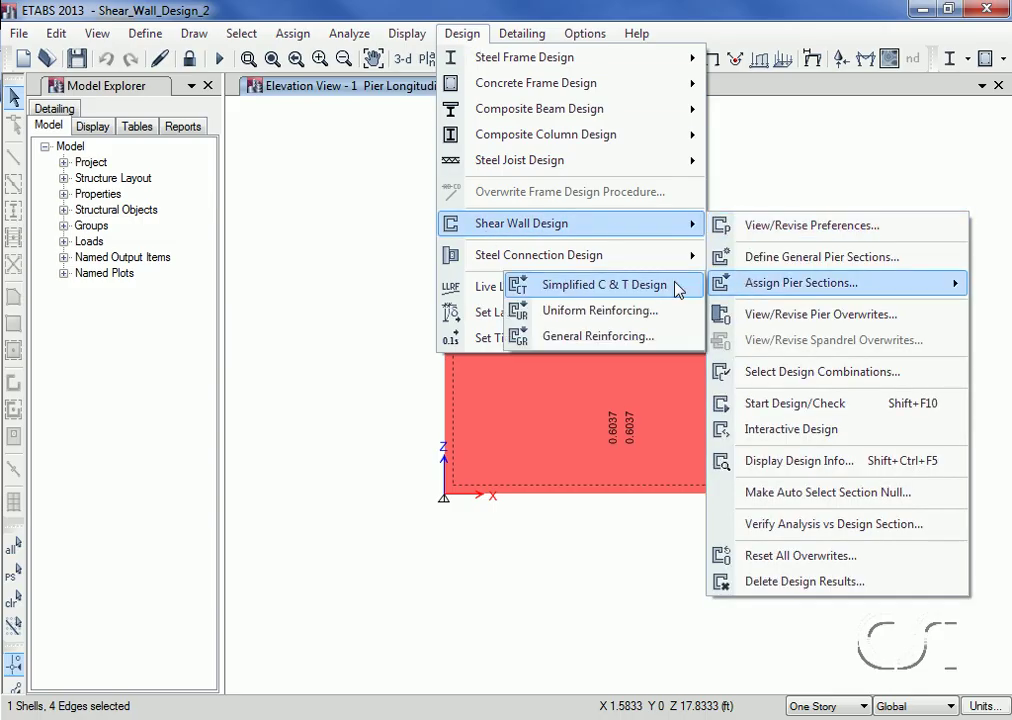
{"action": "left_click", "coordinate": [628, 318]}
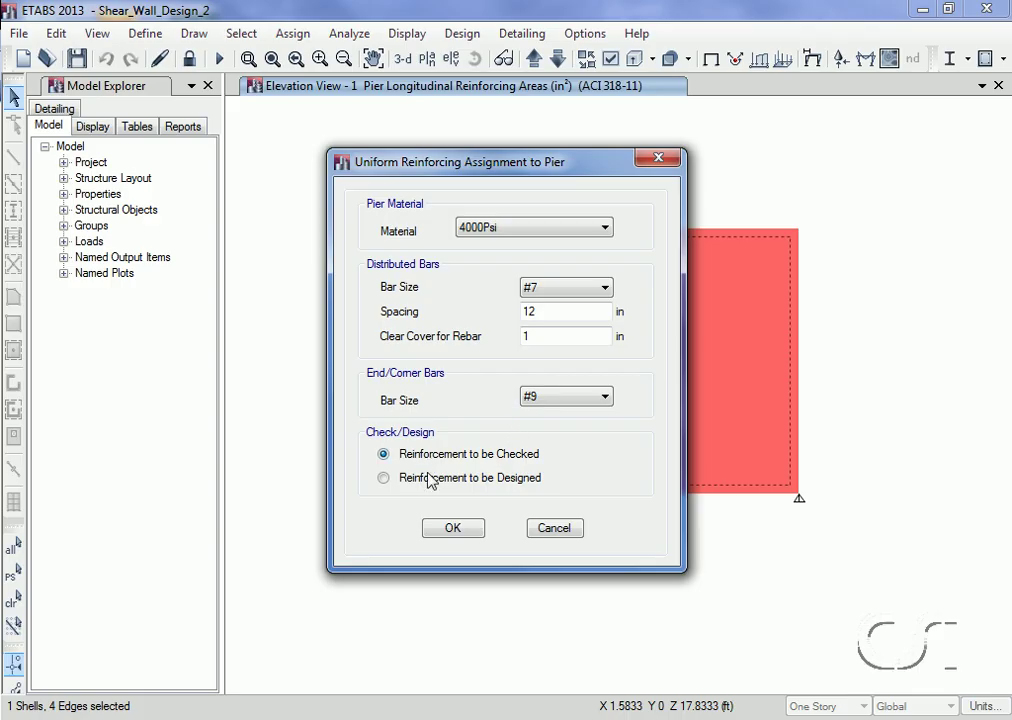
{"action": "left_click", "coordinate": [384, 479]}
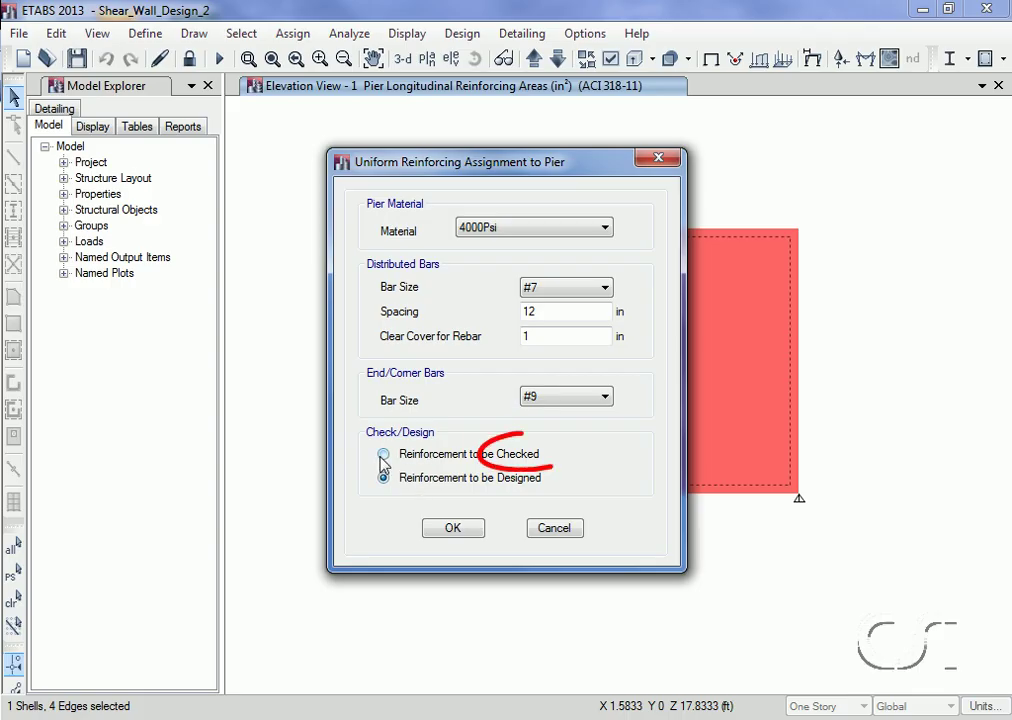
{"action": "left_click", "coordinate": [383, 455]}
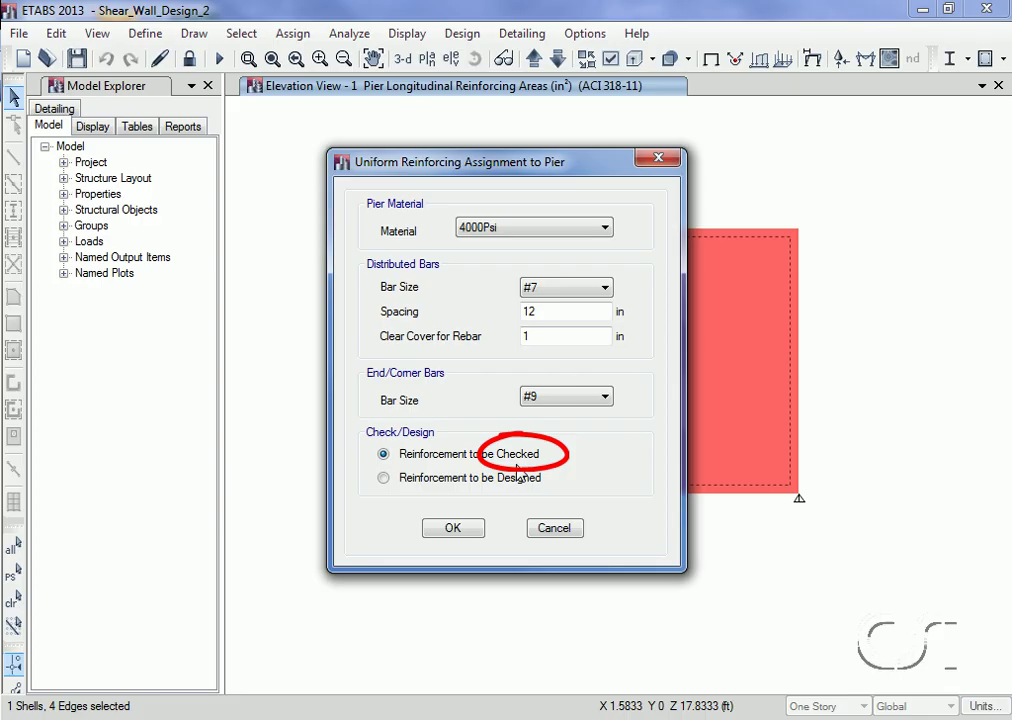
{"action": "left_click", "coordinate": [458, 530]}
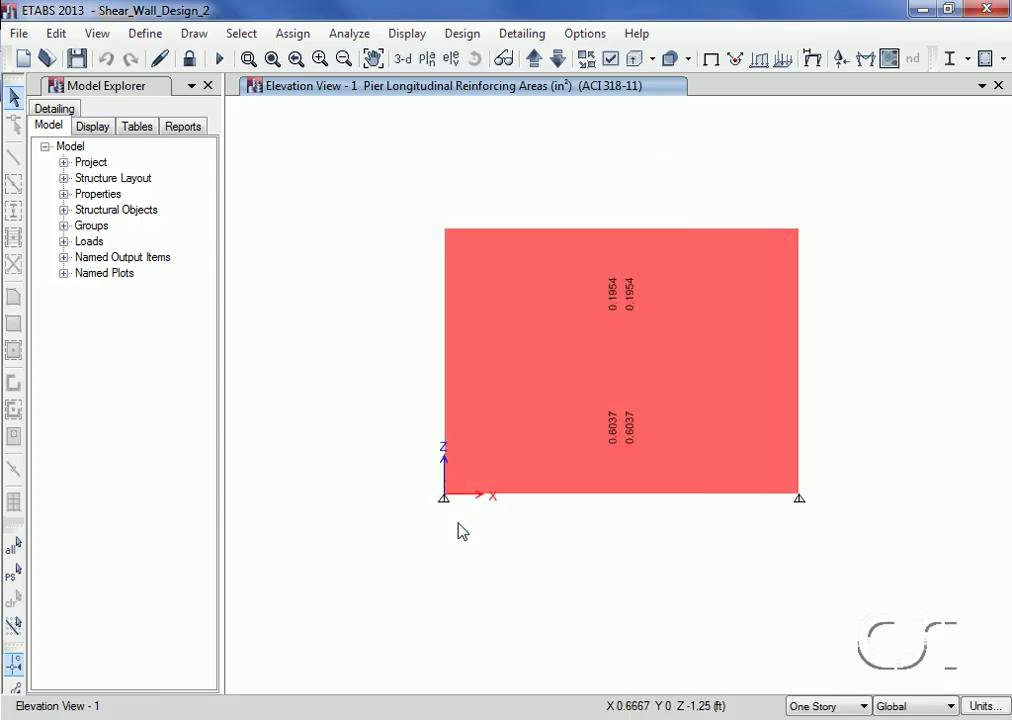
Review the wall's pier design overwrites for the uniform reinforcing section without changing any values
{"action": "left_click", "coordinate": [533, 384]}
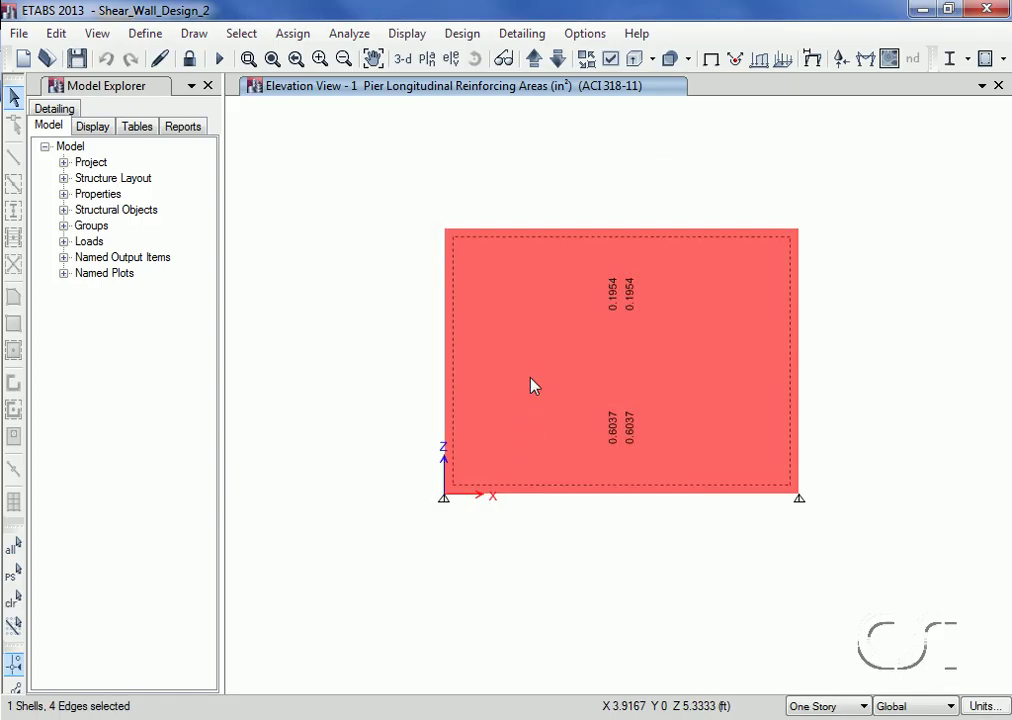
{"action": "left_click", "coordinate": [462, 33]}
{"action": "mouse_move", "coordinate": [563, 226]}
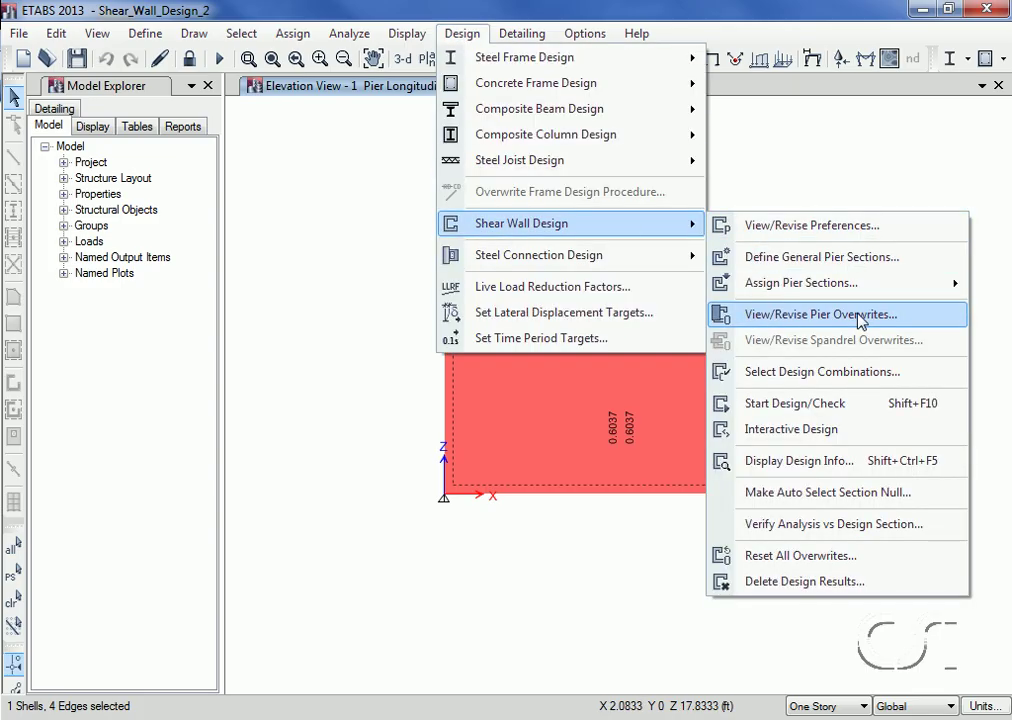
{"action": "left_click", "coordinate": [810, 315]}
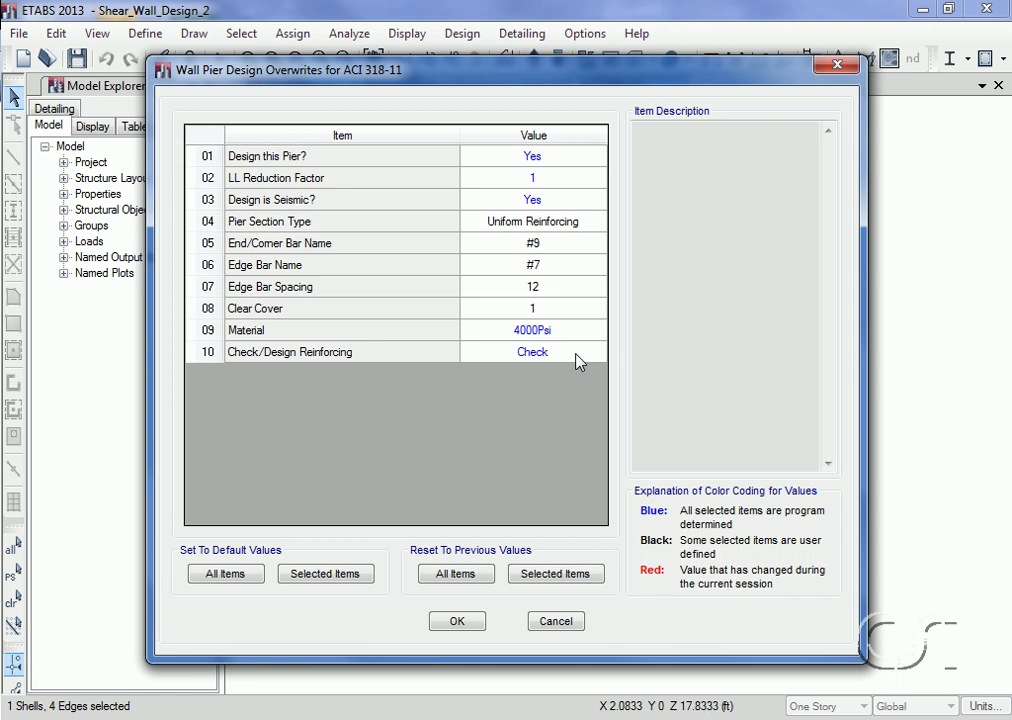
{"action": "left_click", "coordinate": [459, 624]}
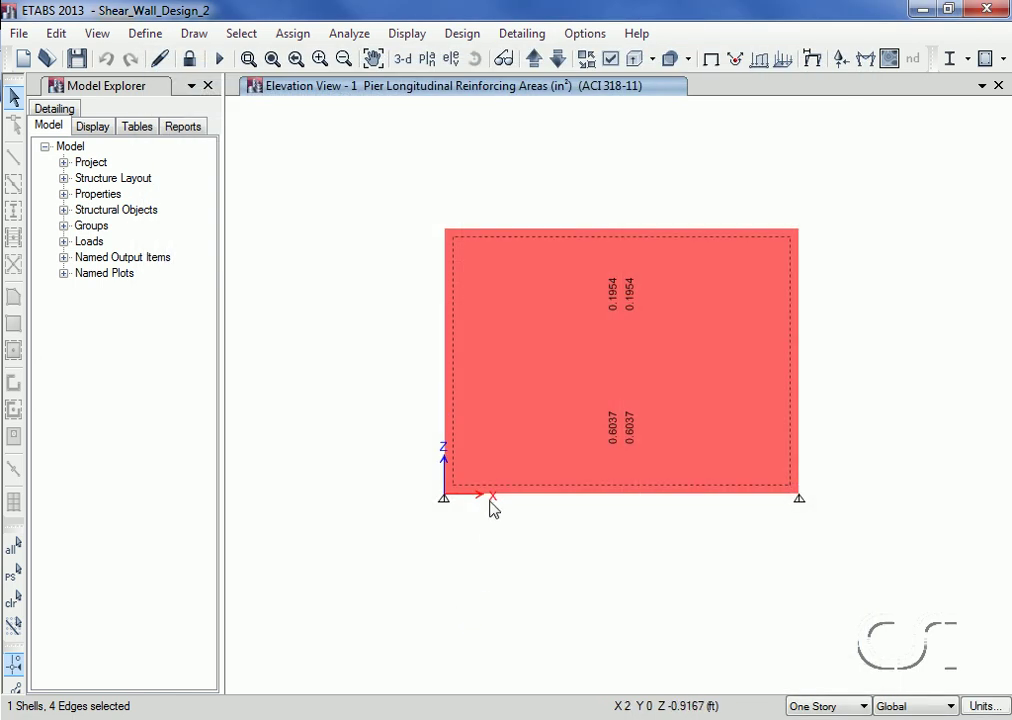
Run the shear wall design check on the pier with uniform reinforcing
{"action": "left_click", "coordinate": [462, 33]}
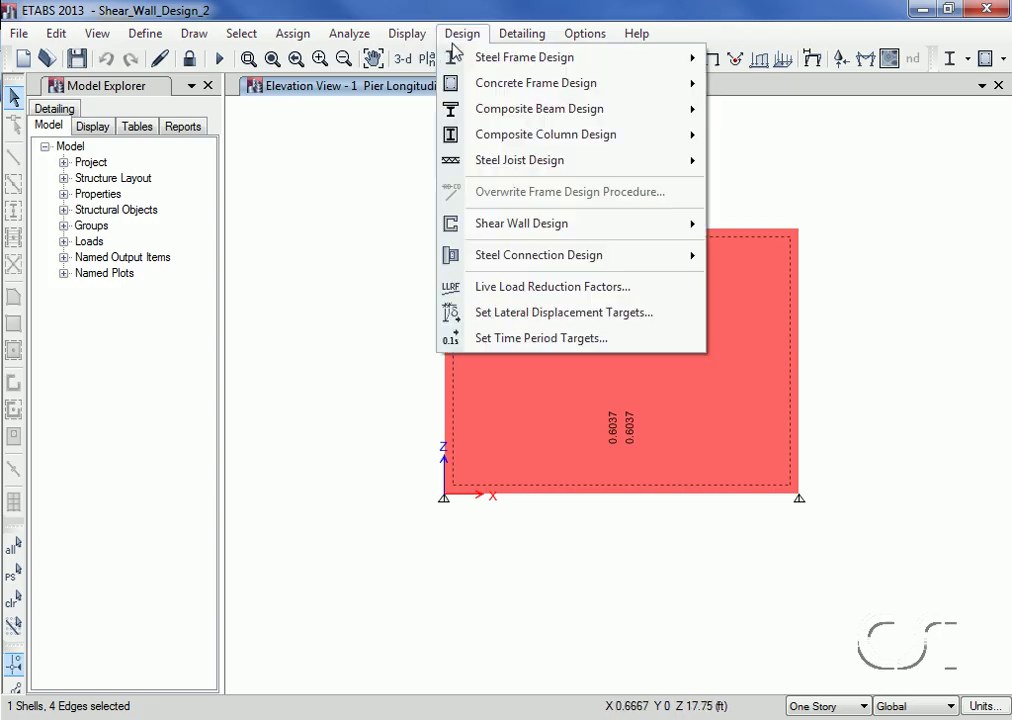
{"action": "mouse_move", "coordinate": [497, 227]}
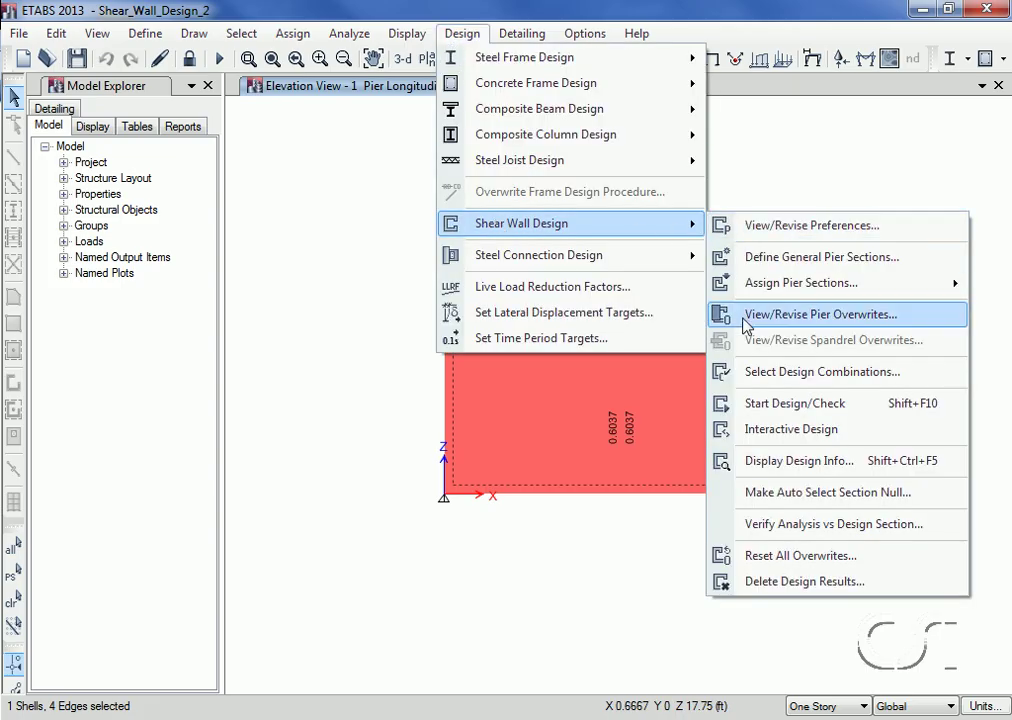
{"action": "left_click", "coordinate": [848, 410]}
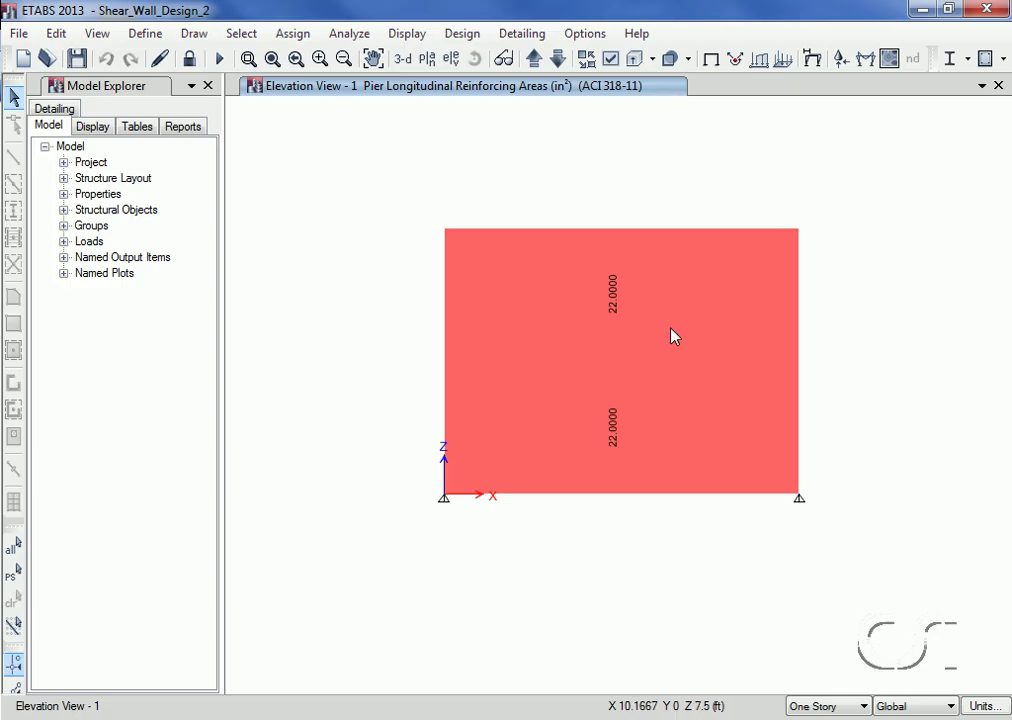
Review the wall's design details report for the uniform reinforcing pier, from flexural design through the boundary element check
{"action": "right_click", "coordinate": [642, 364]}
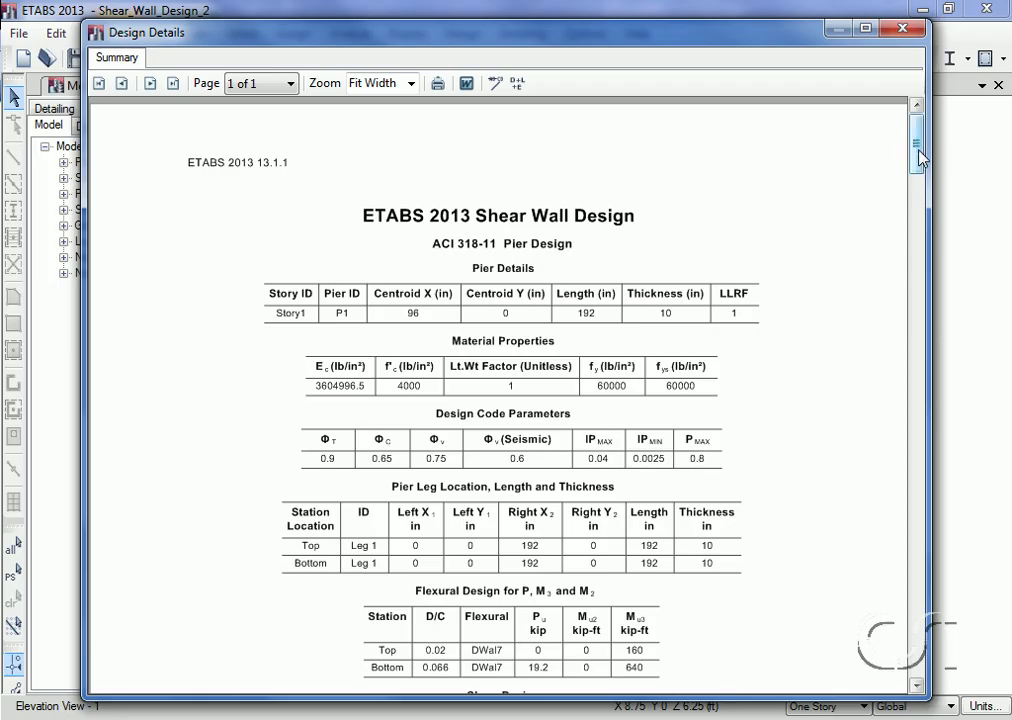
{"action": "left_click_drag", "start_coordinate": [919, 155], "coordinate": [900, 639]}
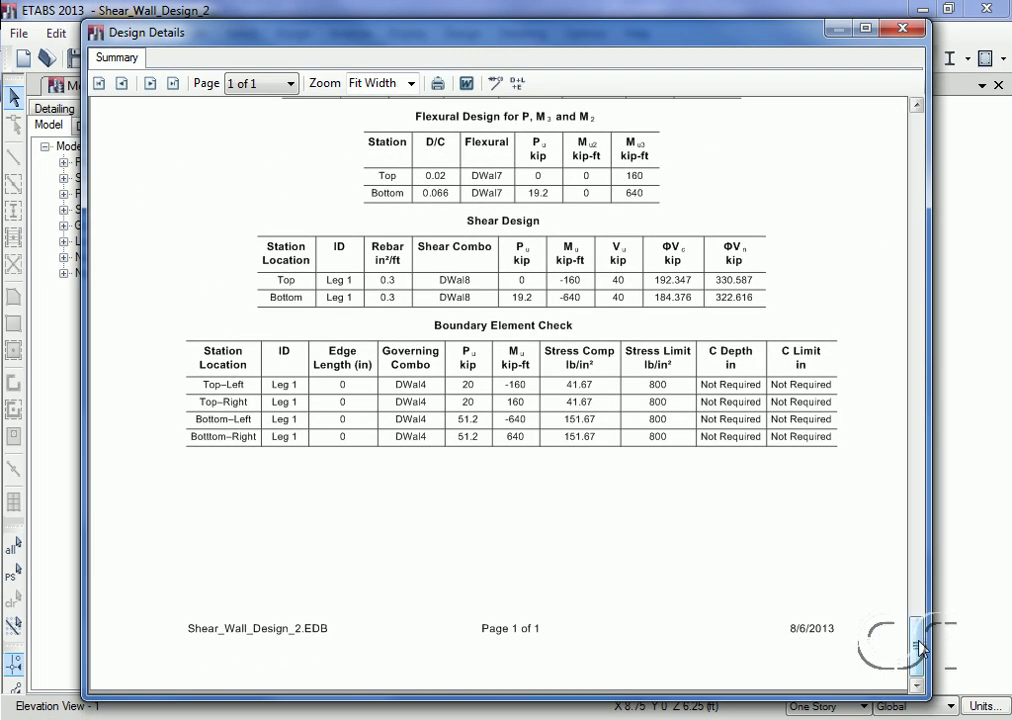
{"action": "left_click", "coordinate": [903, 28]}
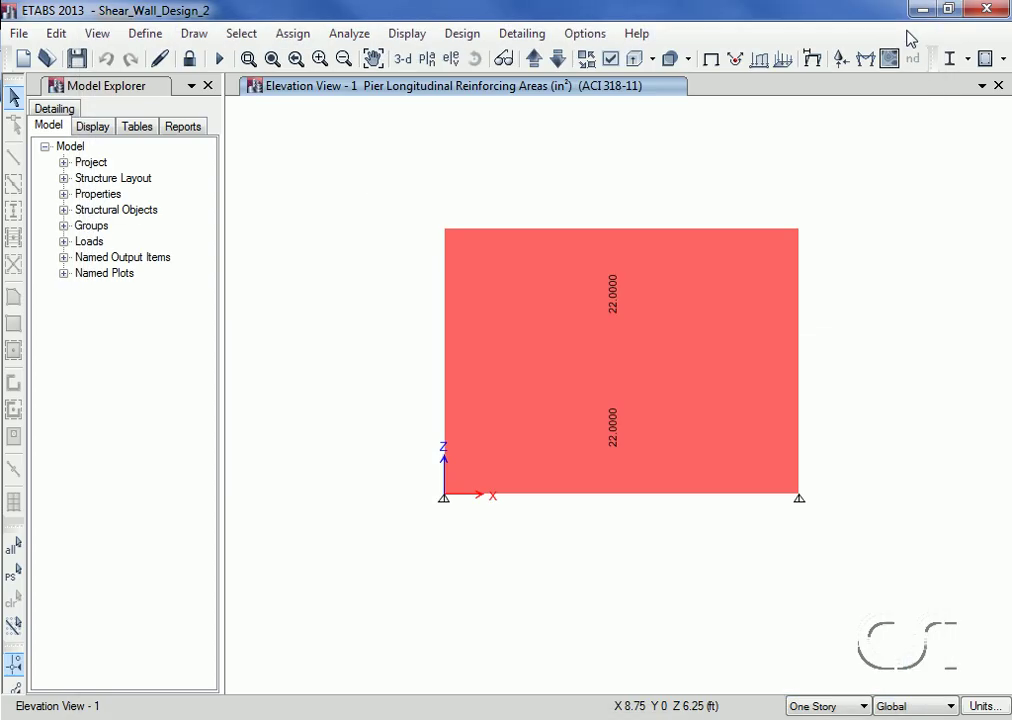
Display the Pier D/C Ratios design output on the wall elevation
{"action": "left_click", "coordinate": [462, 33]}
{"action": "mouse_move", "coordinate": [479, 228]}
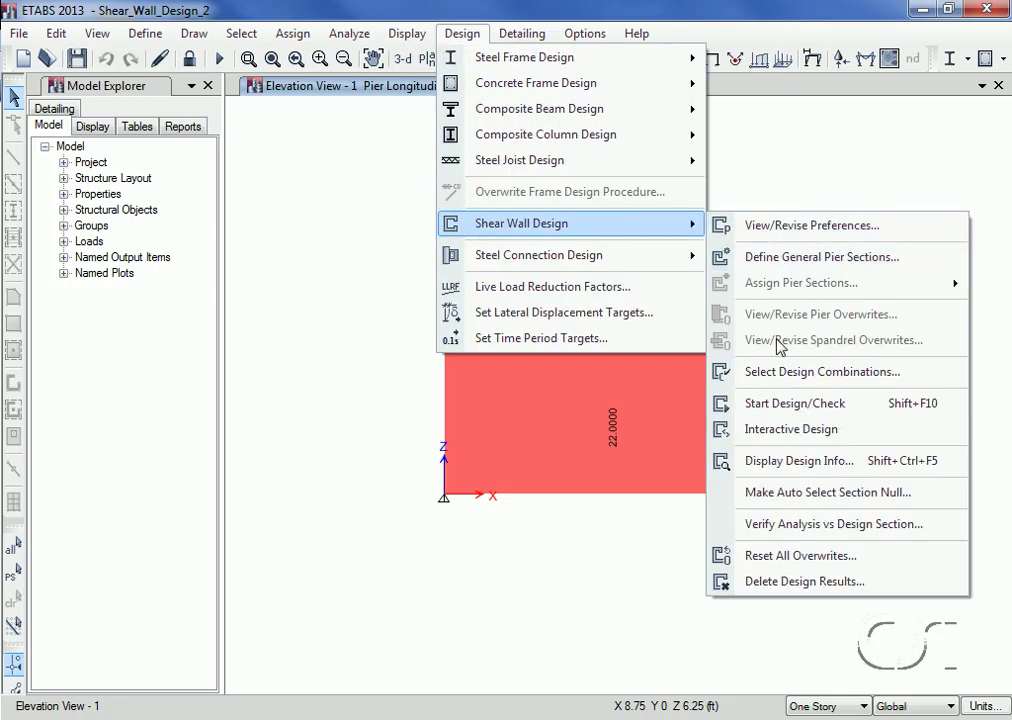
{"action": "left_click", "coordinate": [858, 466]}
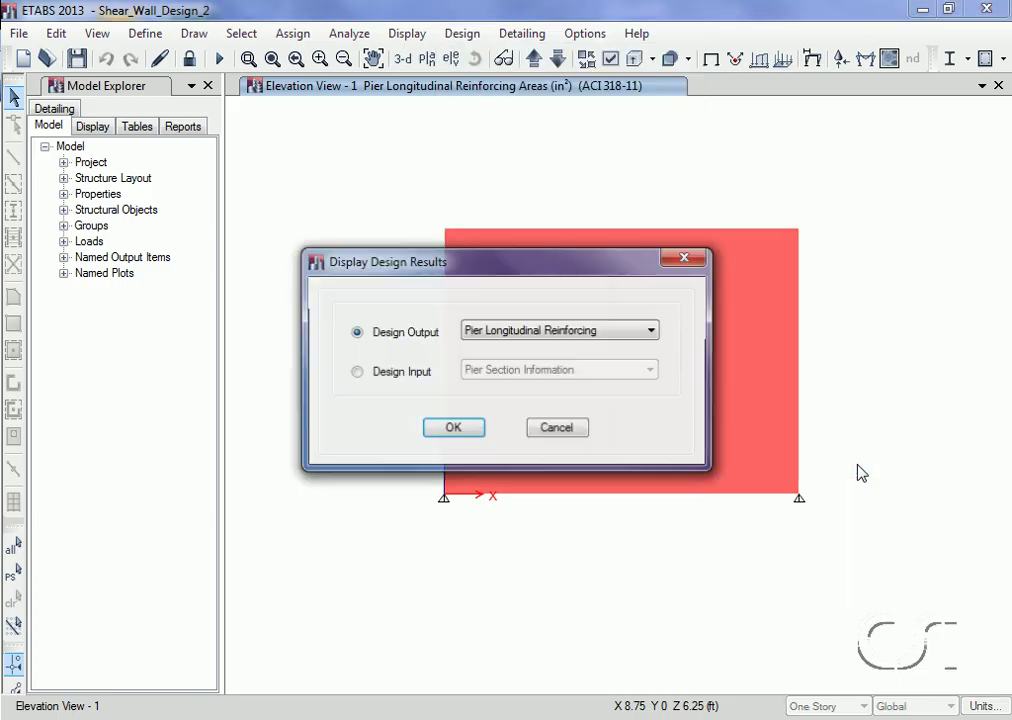
{"action": "left_click", "coordinate": [585, 330]}
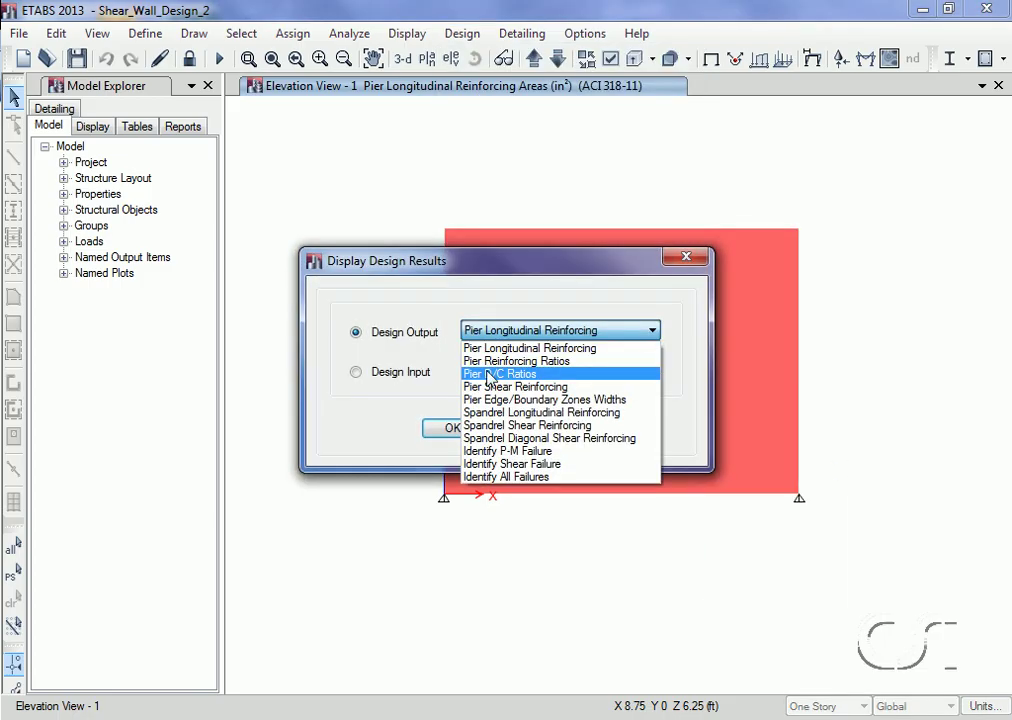
{"action": "left_click", "coordinate": [544, 375]}
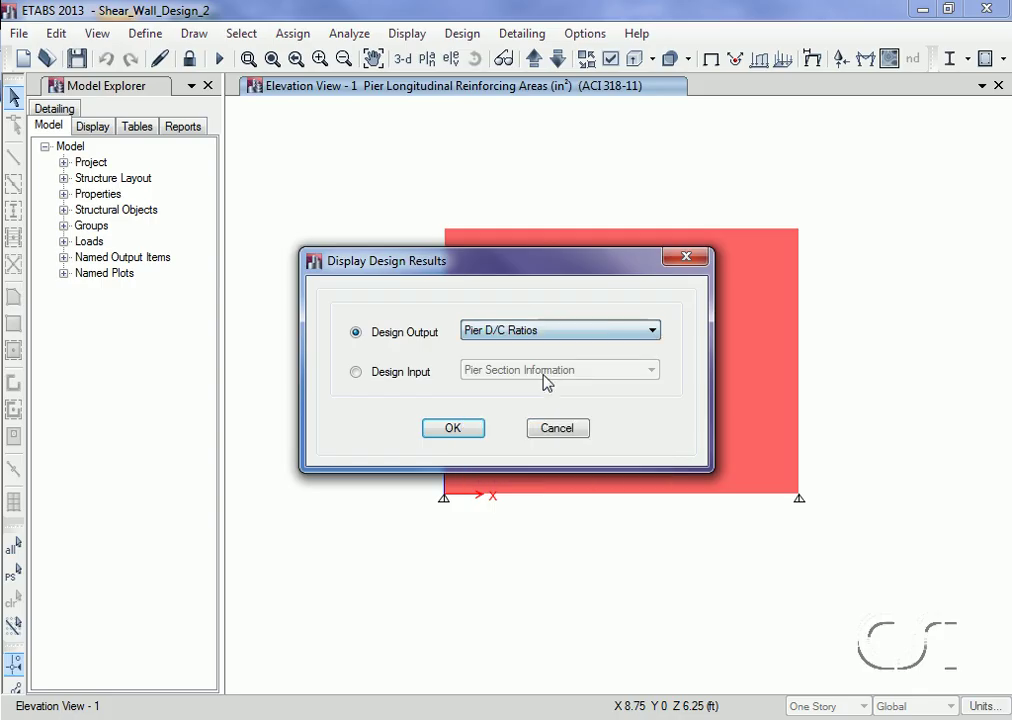
{"action": "left_click", "coordinate": [455, 428]}
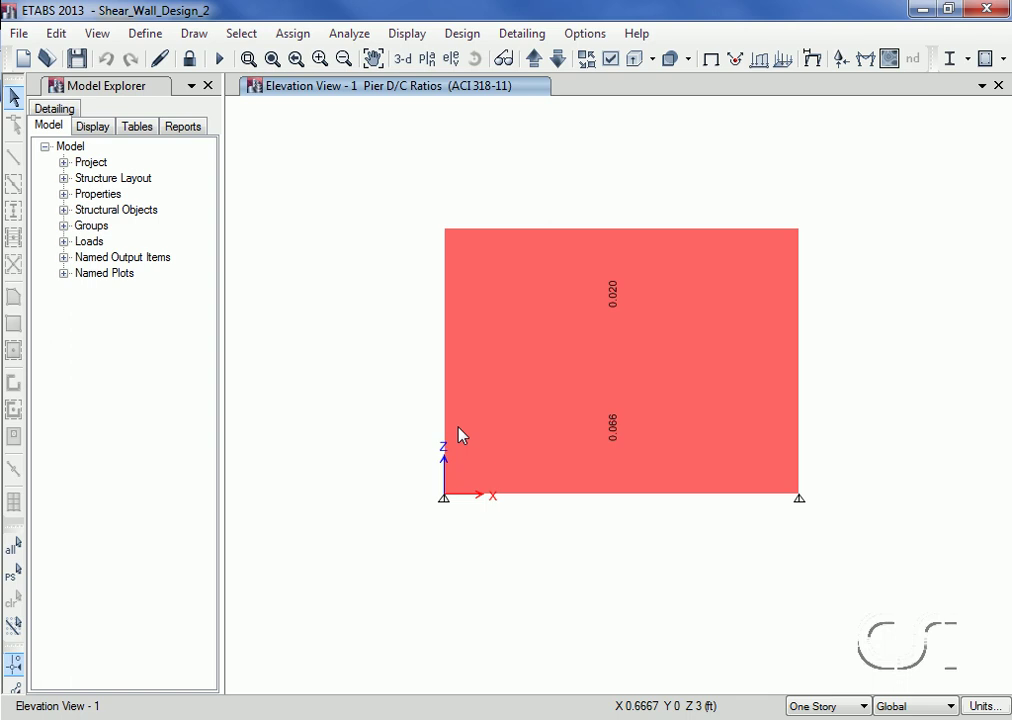
Add a general pier section Pier1 in 4000Psi, starting from existing wall pier P1 at Story1, and open it in Section Designer
{"action": "left_click", "coordinate": [472, 40]}
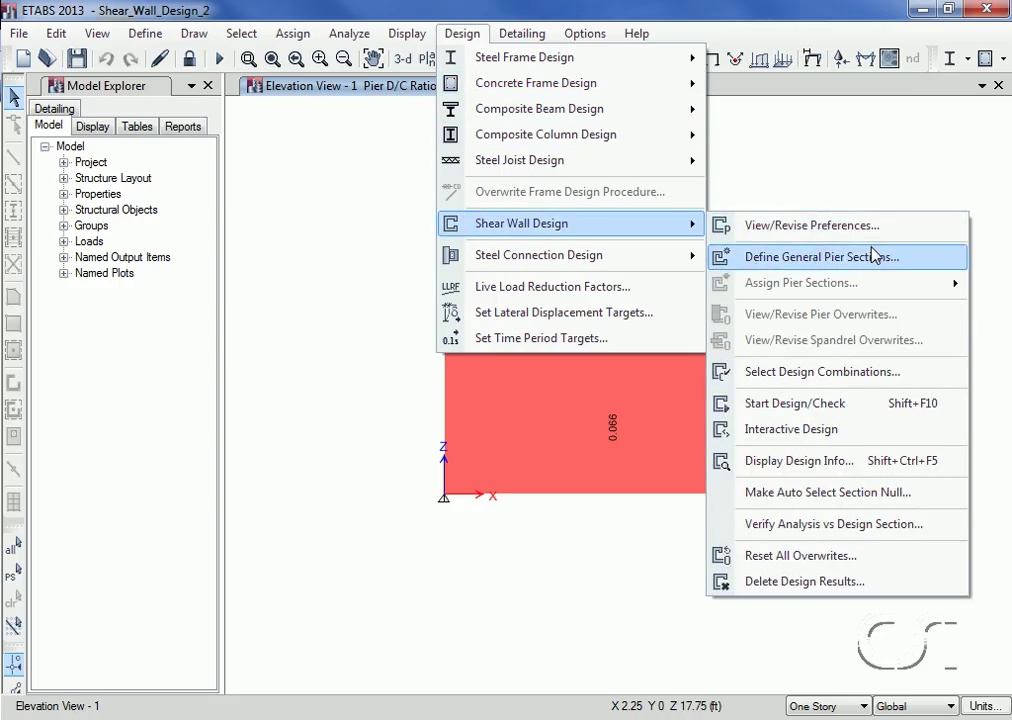
{"action": "left_click", "coordinate": [820, 271]}
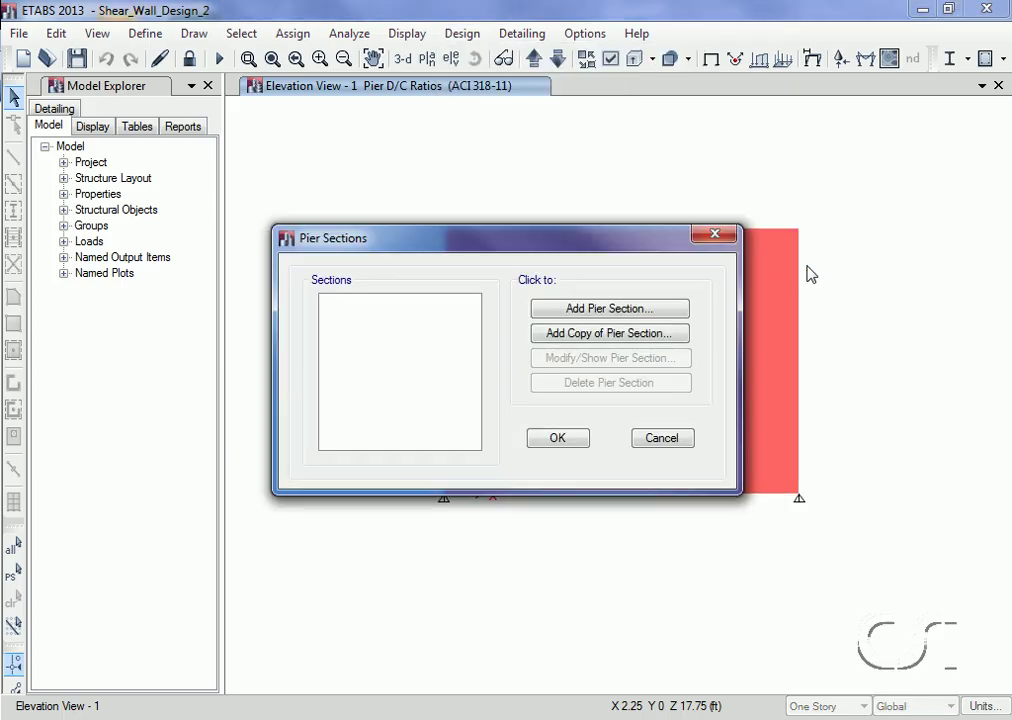
{"action": "left_click", "coordinate": [637, 310]}
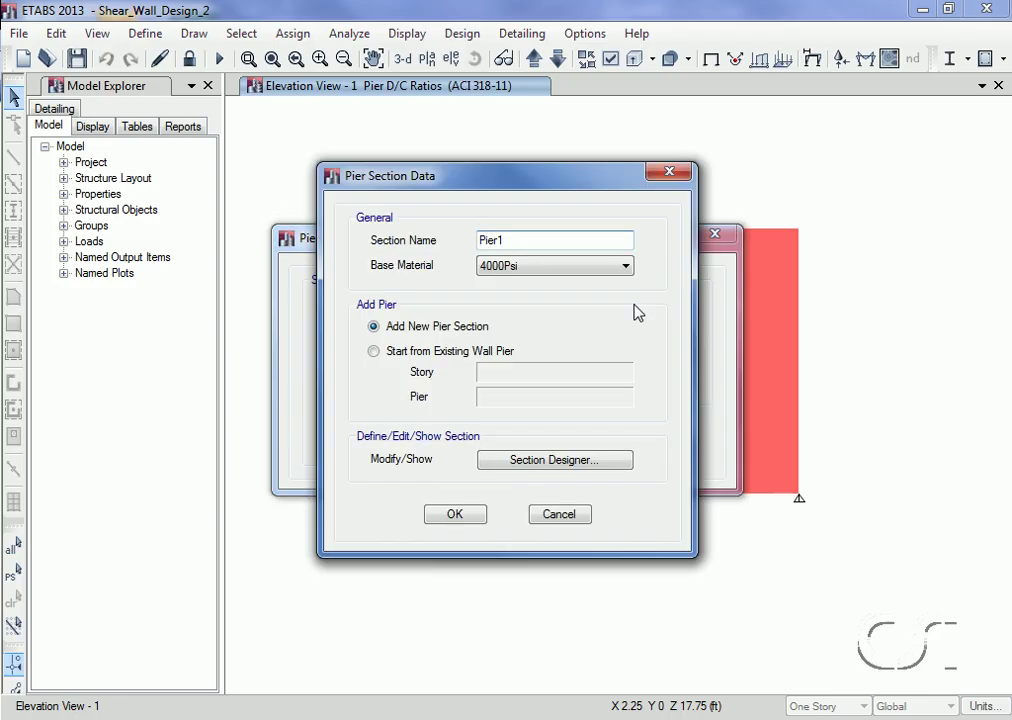
{"action": "left_click", "coordinate": [373, 351]}
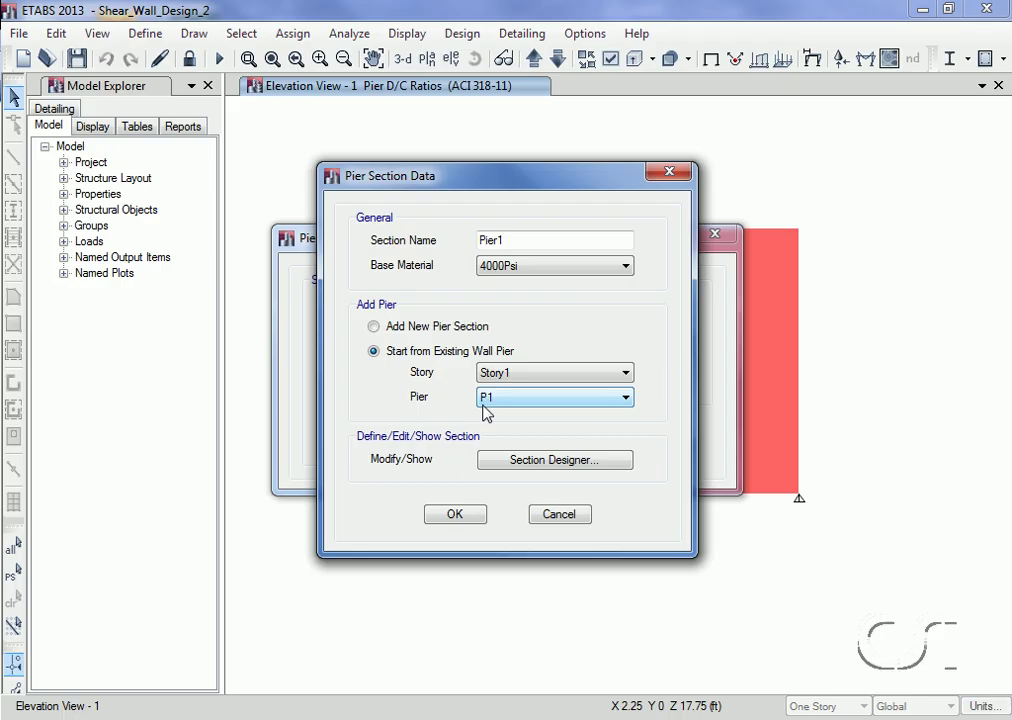
{"action": "left_click", "coordinate": [546, 460]}
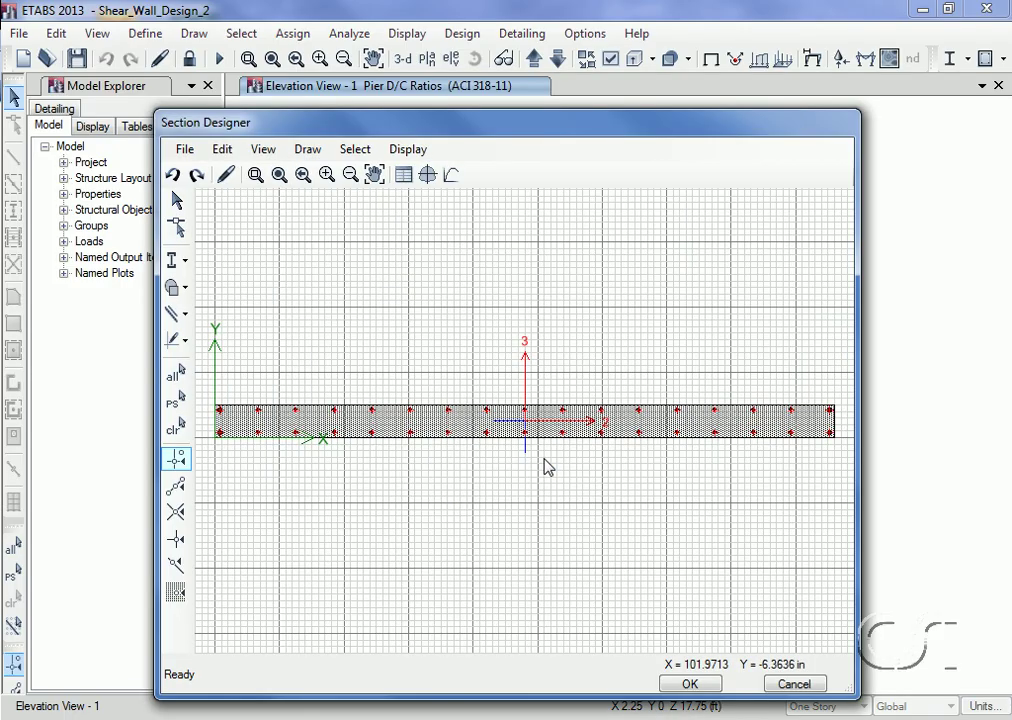
Set the section's upper edge reinforcing to #6 bars at 10 in maximum spacing and save the Pier1 section definition
{"action": "right_click", "coordinate": [414, 420]}
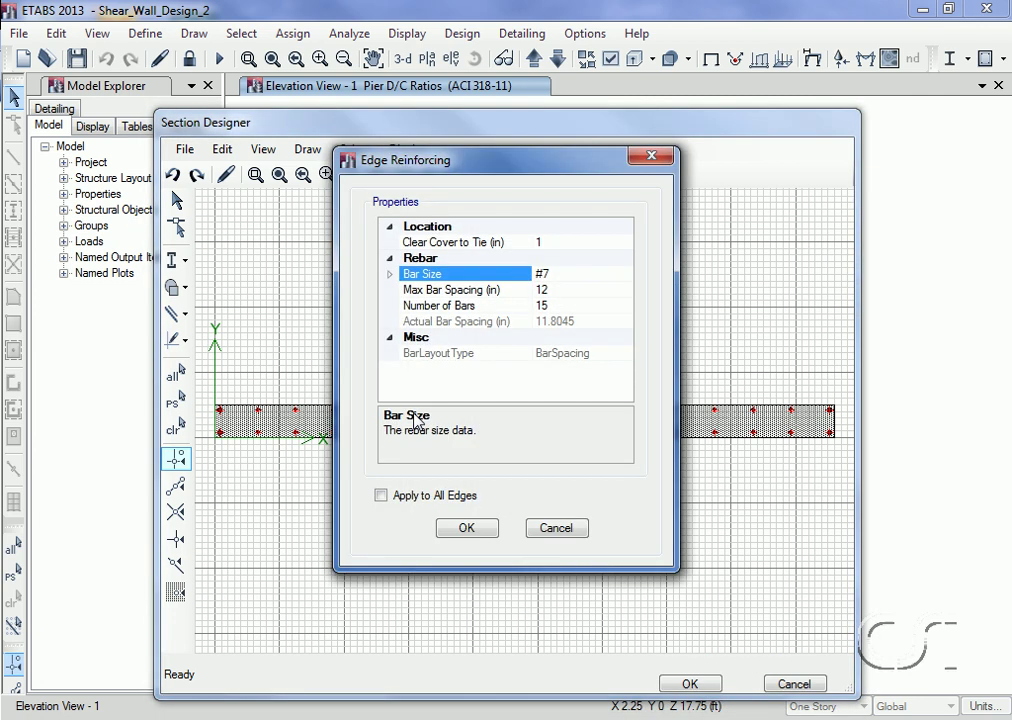
{"action": "left_click", "coordinate": [559, 278]}
{"action": "double_click", "coordinate": [559, 278]}
{"action": "type", "text": "#6"}
{"action": "left_click", "coordinate": [539, 290]}
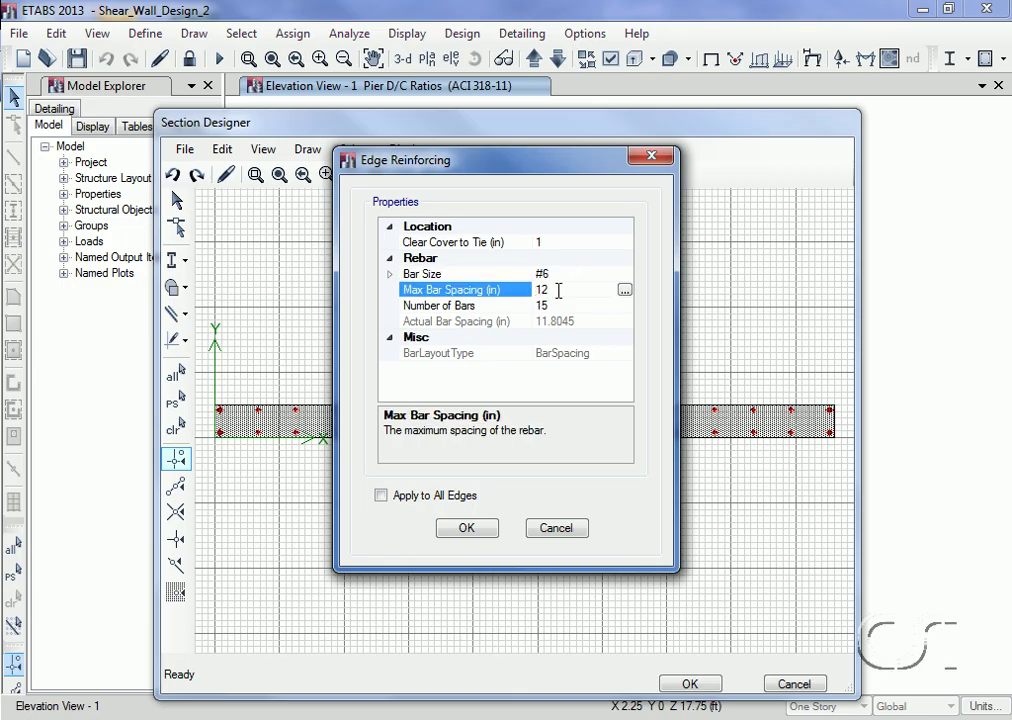
{"action": "key", "text": "shift+End"}
{"action": "type", "text": "0"}
{"action": "left_click", "coordinate": [467, 530]}
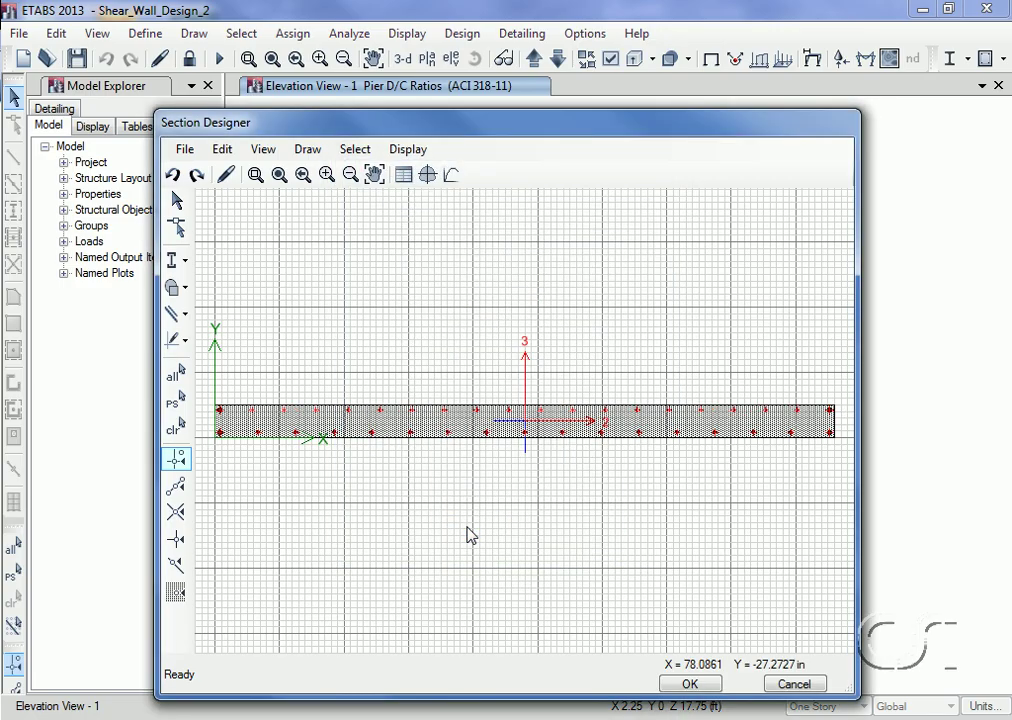
{"action": "left_click", "coordinate": [684, 684]}
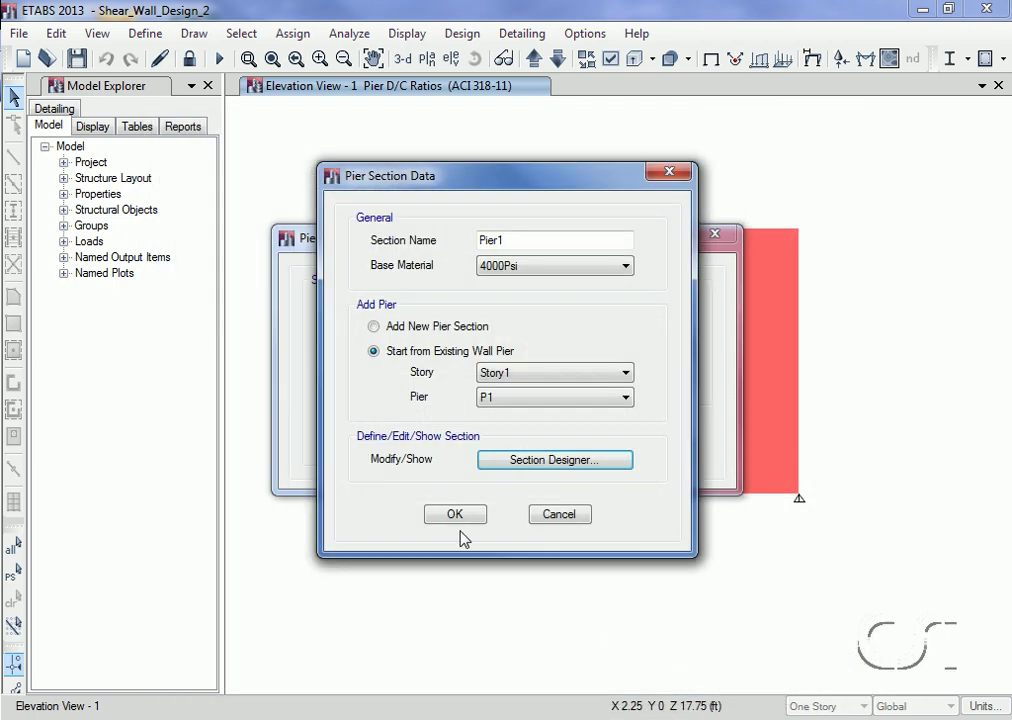
{"action": "left_click", "coordinate": [455, 515]}
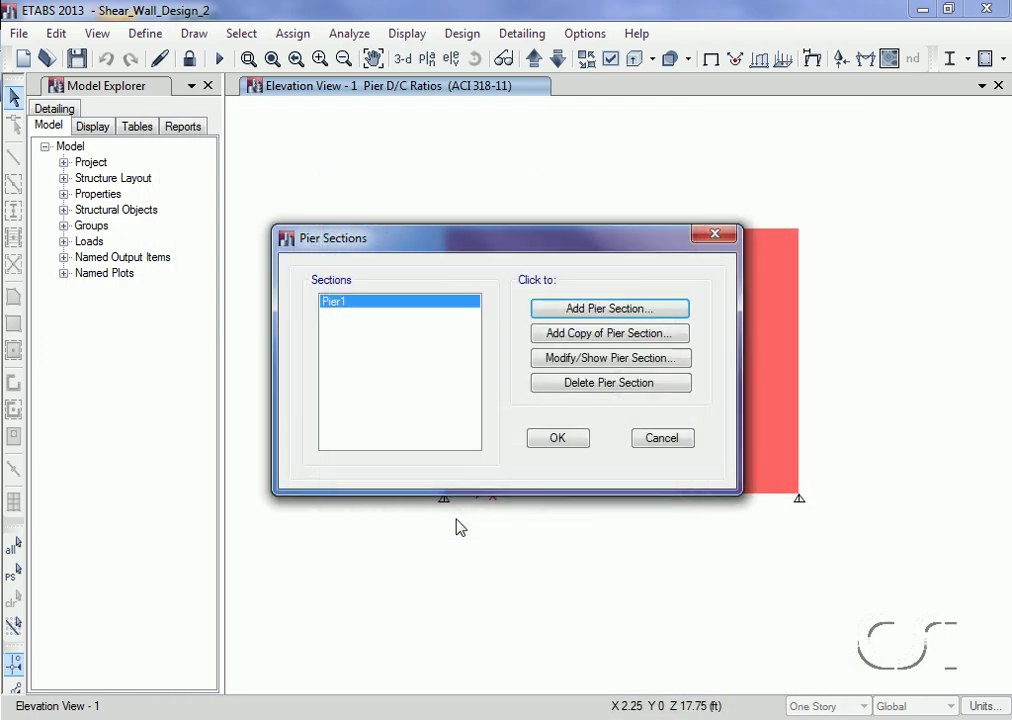
{"action": "left_click", "coordinate": [553, 442]}
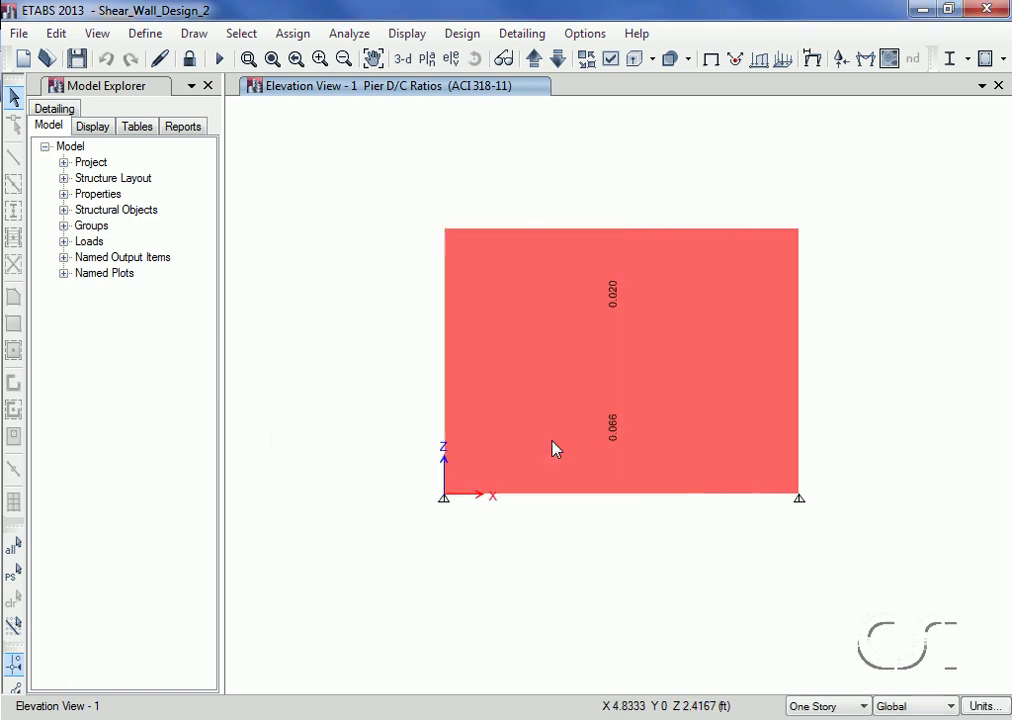
Assign a General Reinforcing pier section to the wall using Pier1 at bottom and top, with Reinforcement to be Checked
{"action": "left_click", "coordinate": [570, 347]}
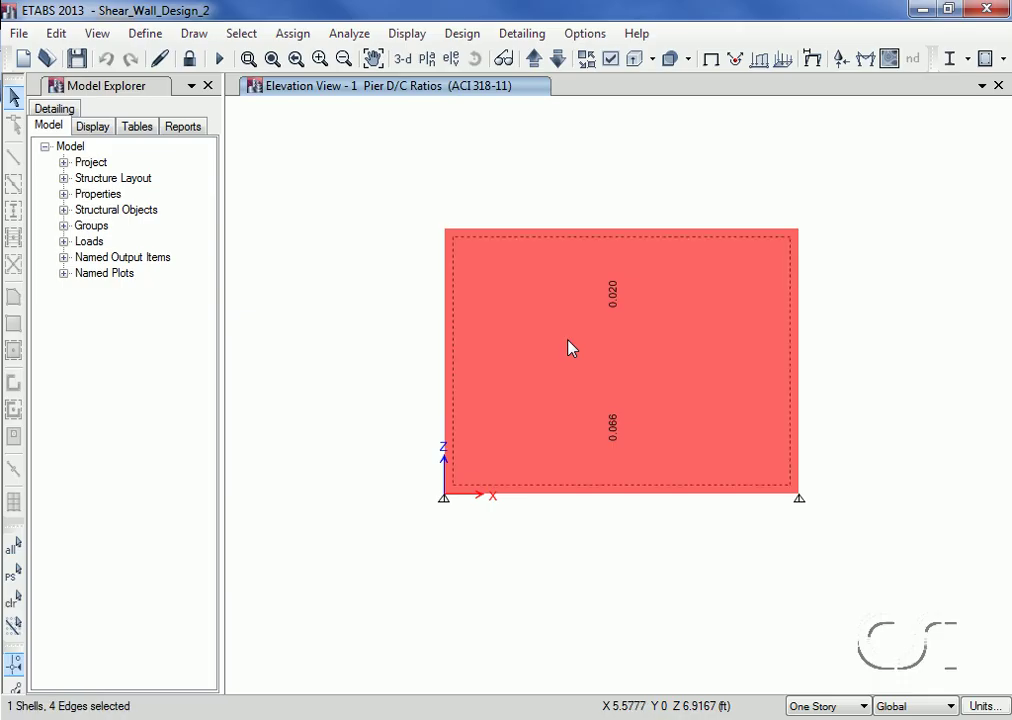
{"action": "left_click", "coordinate": [476, 40]}
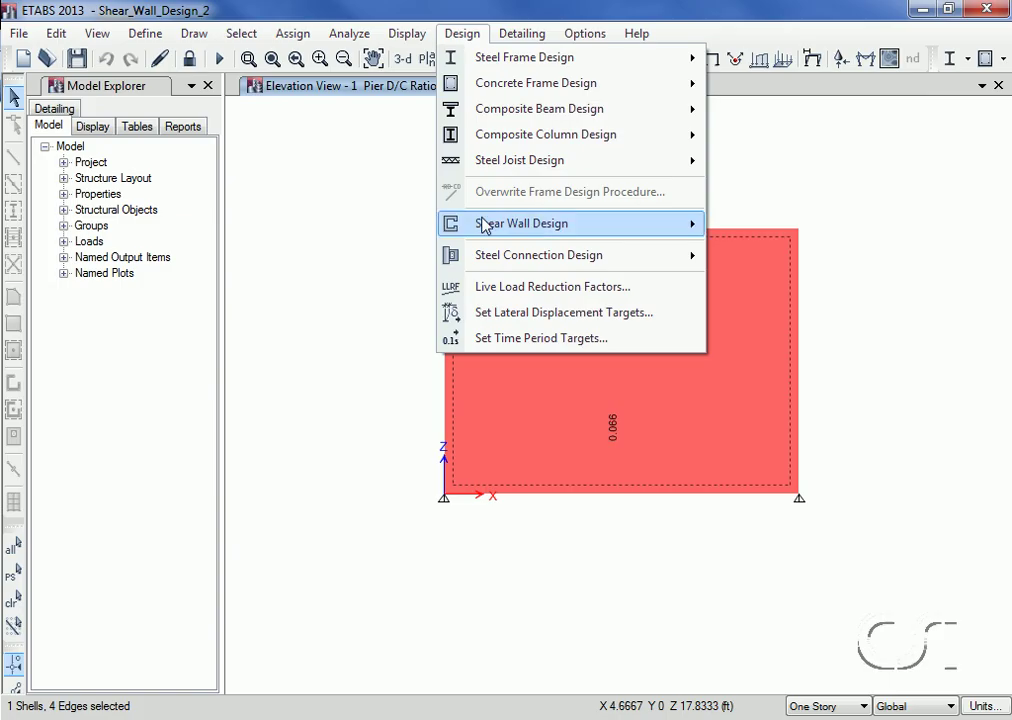
{"action": "mouse_move", "coordinate": [488, 225]}
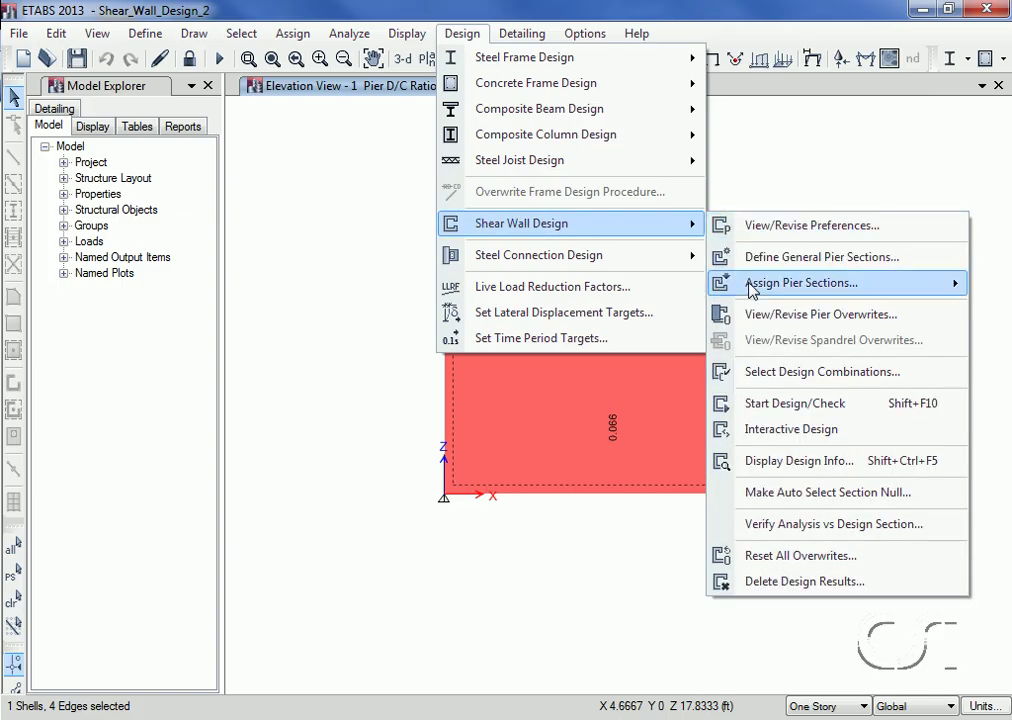
{"action": "mouse_move", "coordinate": [751, 288]}
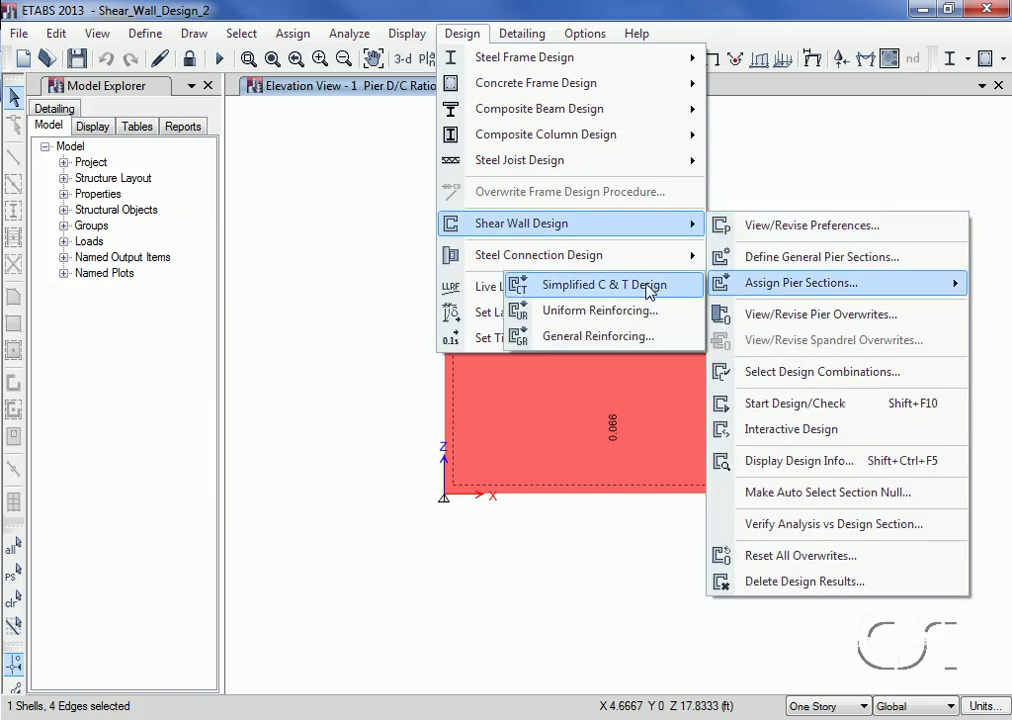
{"action": "left_click", "coordinate": [617, 345]}
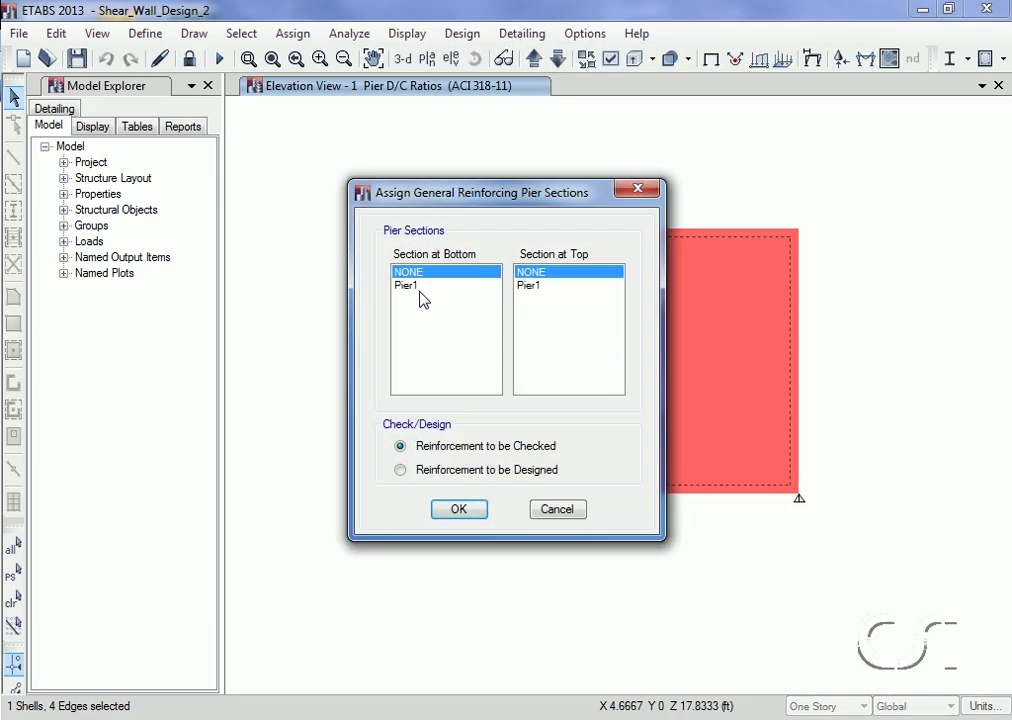
{"action": "left_click", "coordinate": [418, 287]}
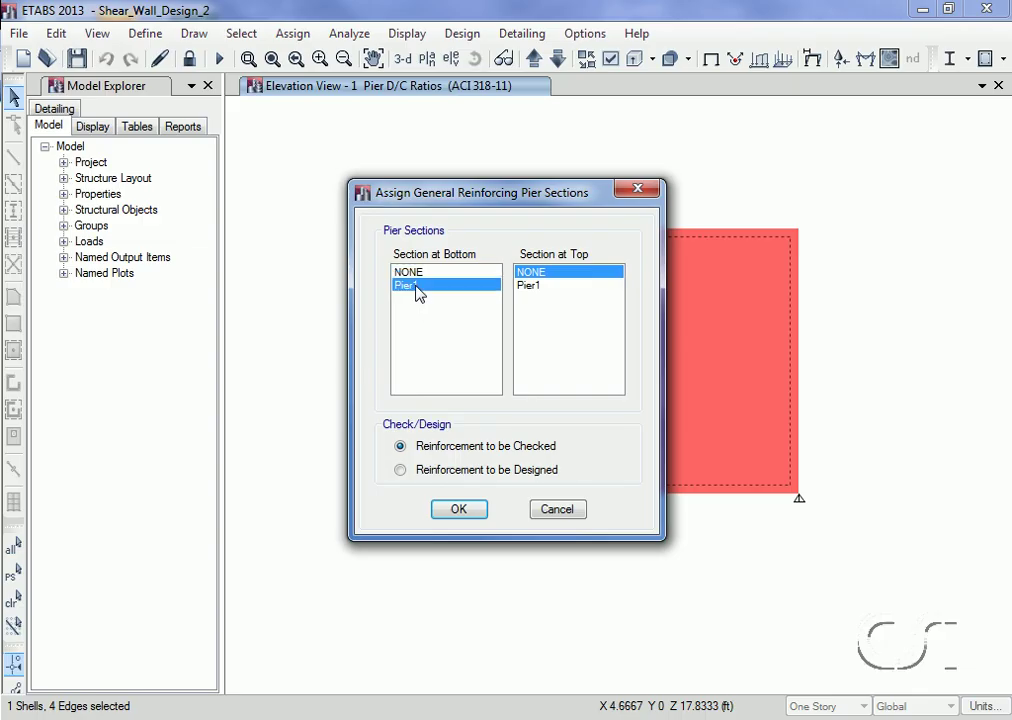
{"action": "left_click", "coordinate": [536, 288]}
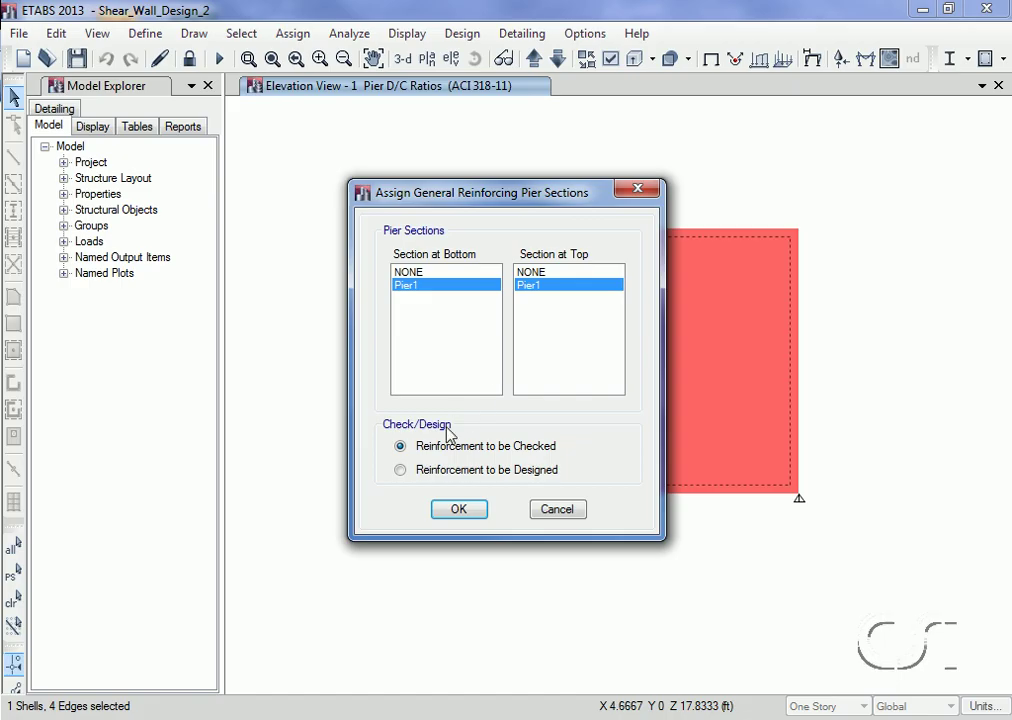
{"action": "left_click", "coordinate": [458, 511]}
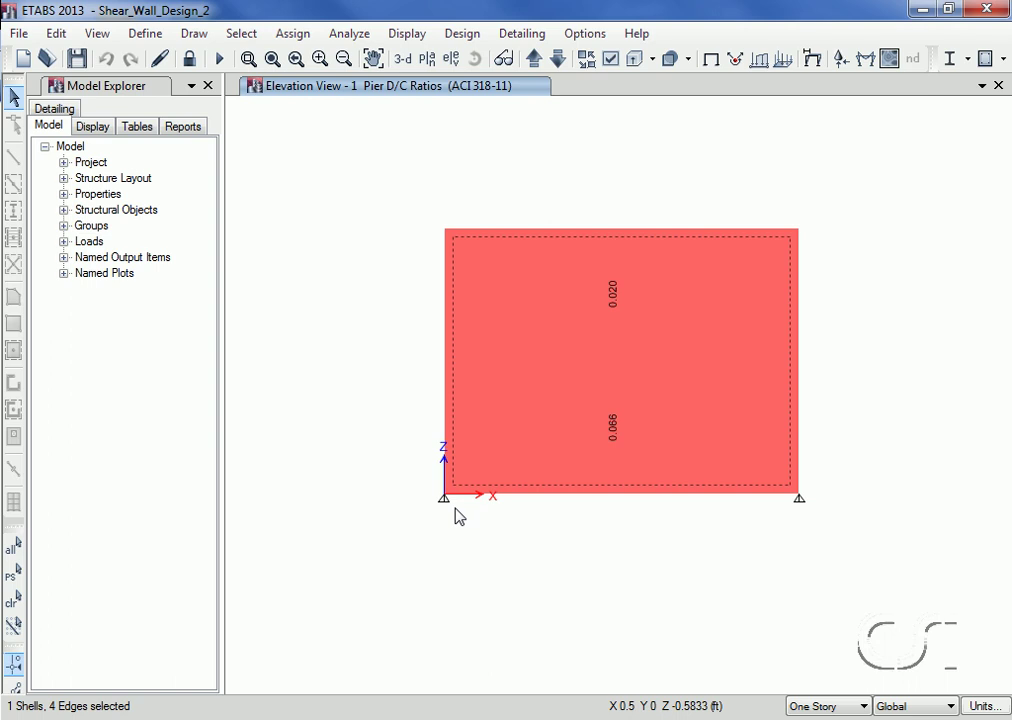
Review the wall's pier design overwrites for the general reinforcing section without changing any values
{"action": "left_click", "coordinate": [480, 38]}
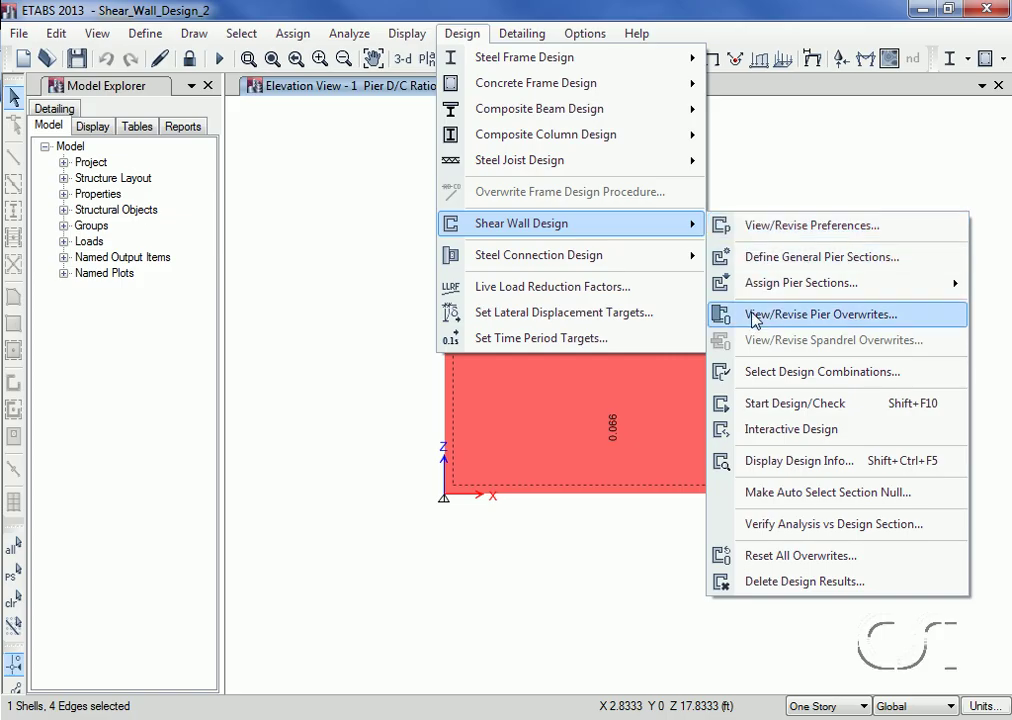
{"action": "left_click", "coordinate": [813, 316]}
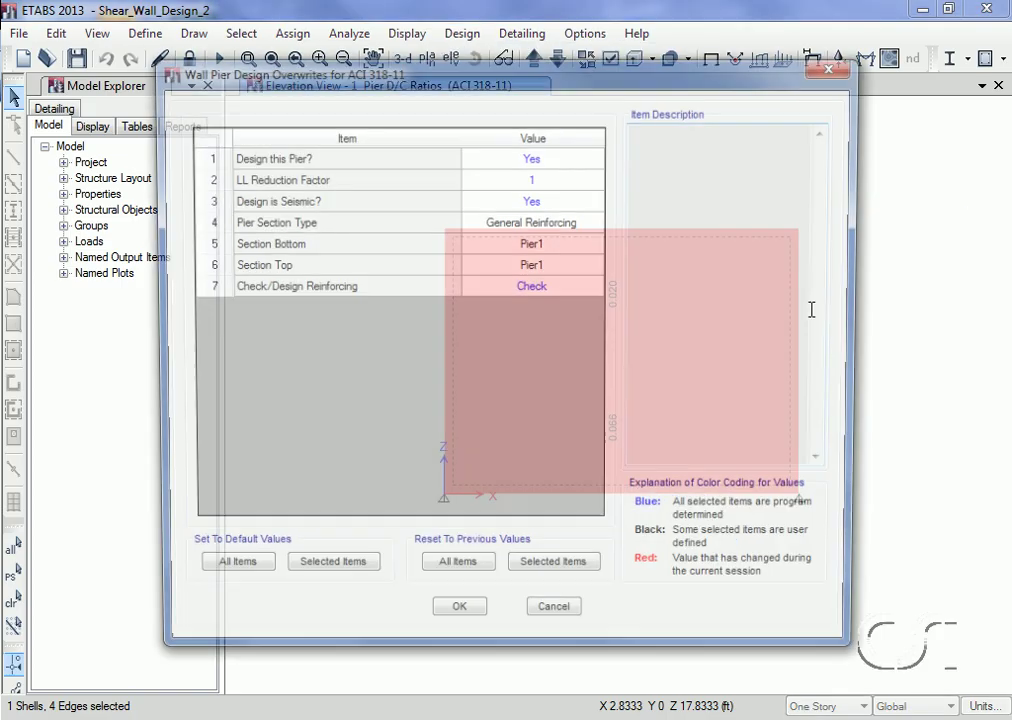
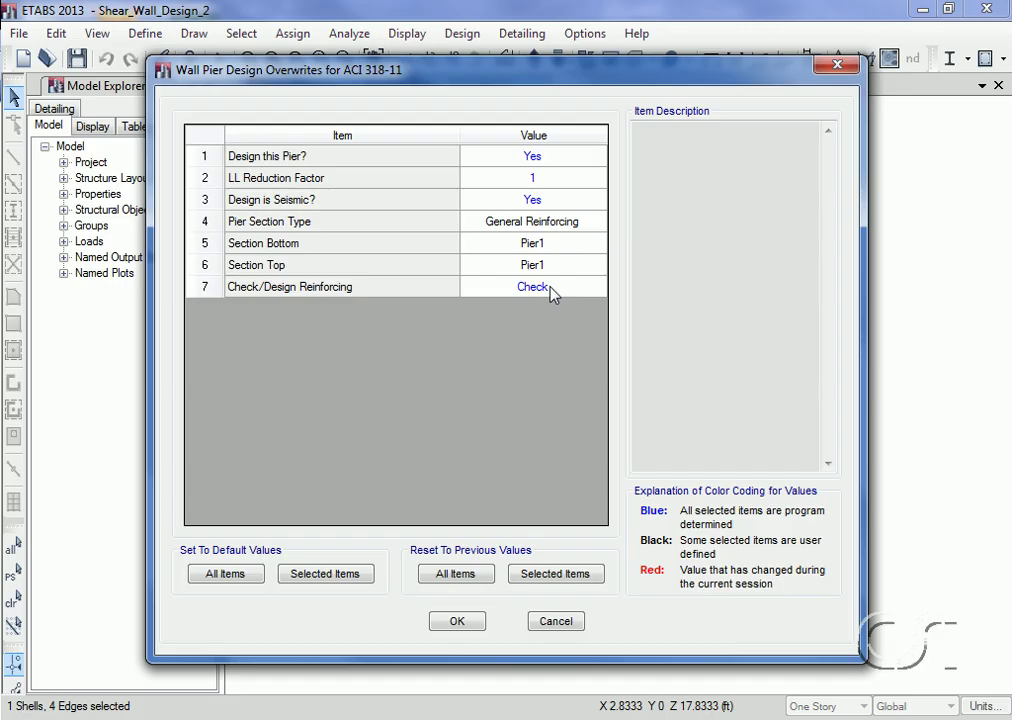
{"action": "left_click", "coordinate": [455, 622]}
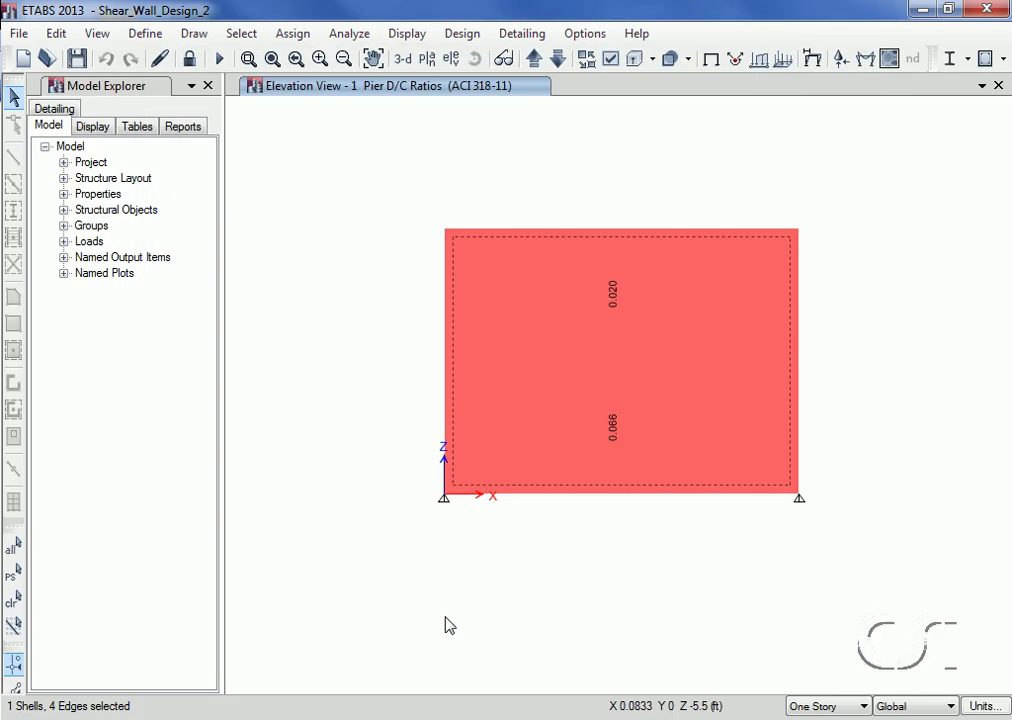
Run the shear wall design check for the general reinforcing section and view the wall's design details report
{"action": "left_click", "coordinate": [468, 36]}
{"action": "mouse_move", "coordinate": [518, 224]}
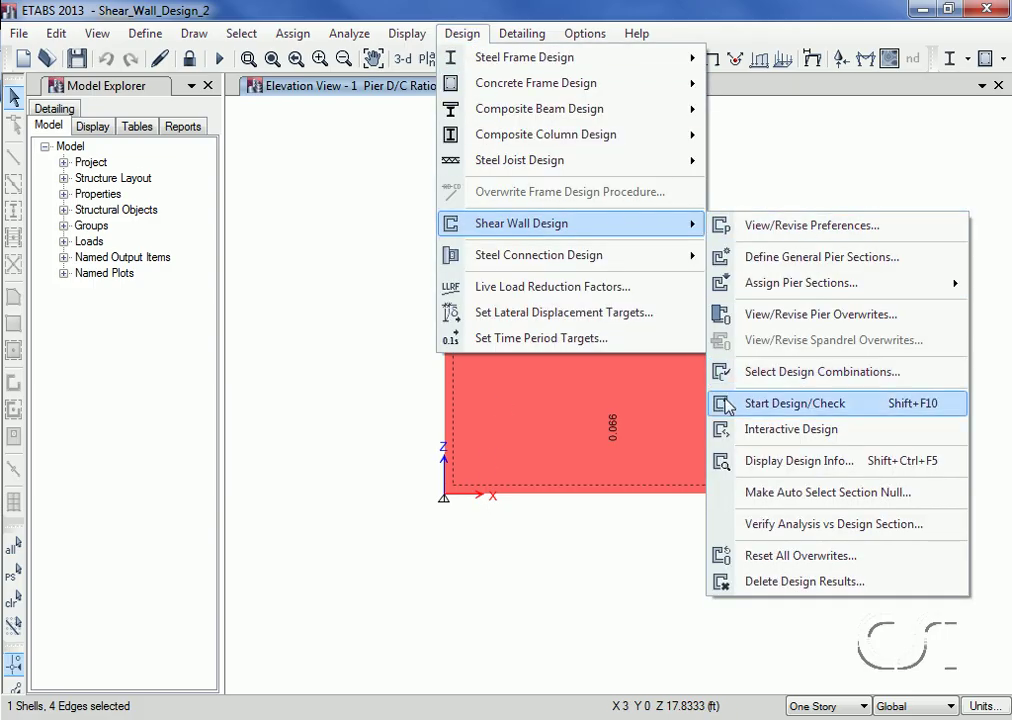
{"action": "left_click", "coordinate": [815, 405]}
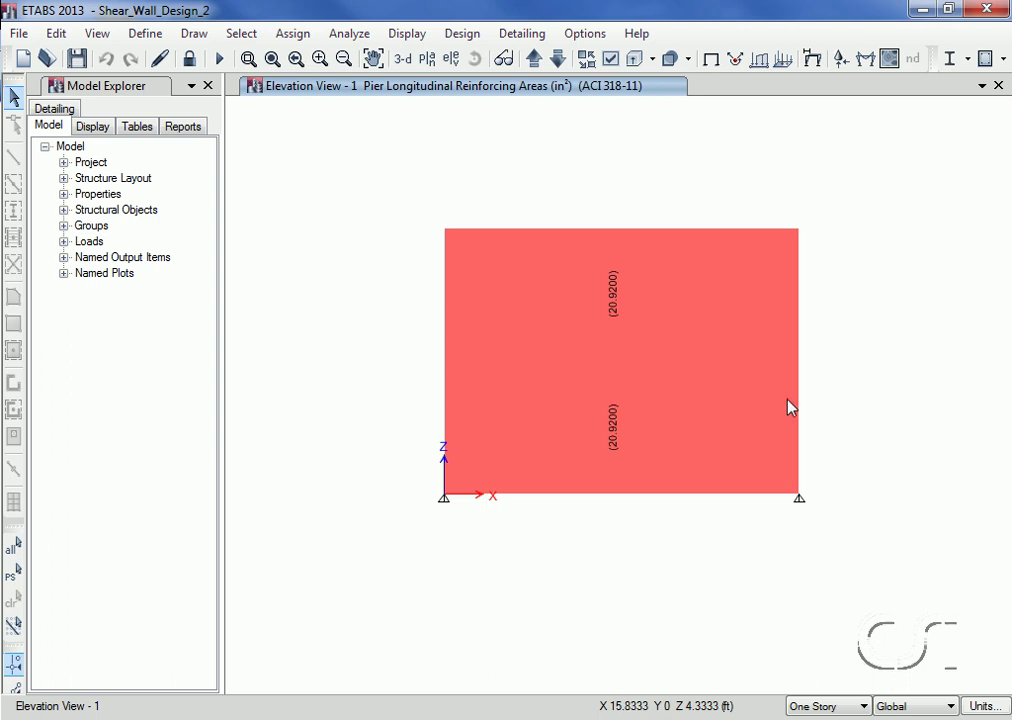
{"action": "right_click", "coordinate": [636, 376]}
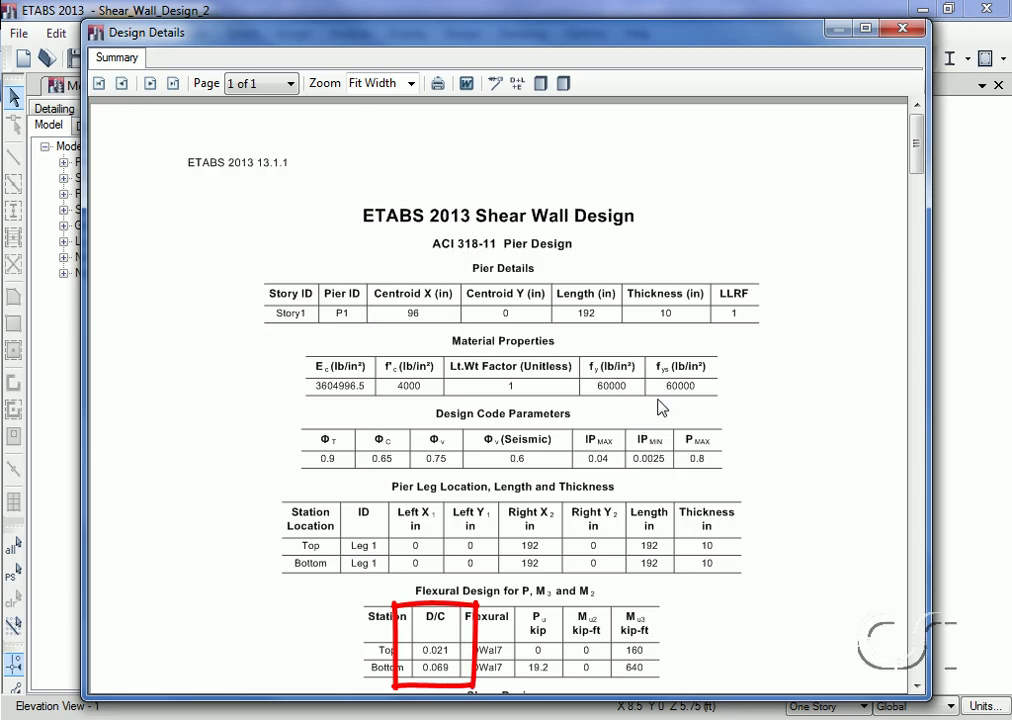
{"action": "left_click", "coordinate": [905, 30]}
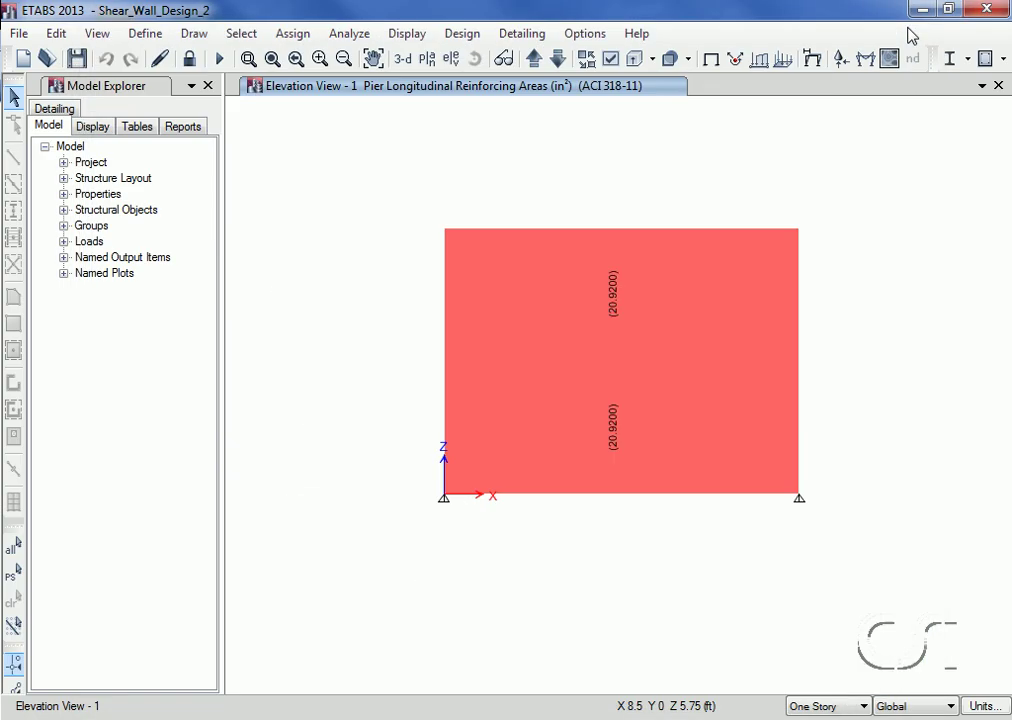
Assign a General Reinforcing pier section to the wall using Pier1 at bottom and top, with Reinforcement to be Designed
{"action": "left_click", "coordinate": [636, 347]}
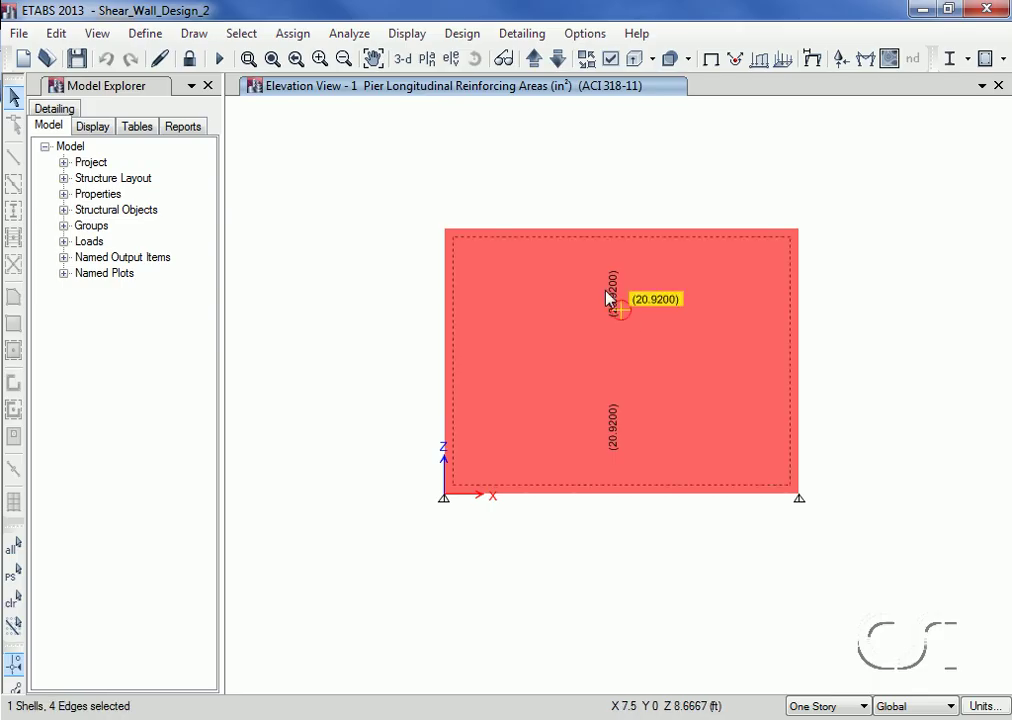
{"action": "left_click", "coordinate": [487, 36]}
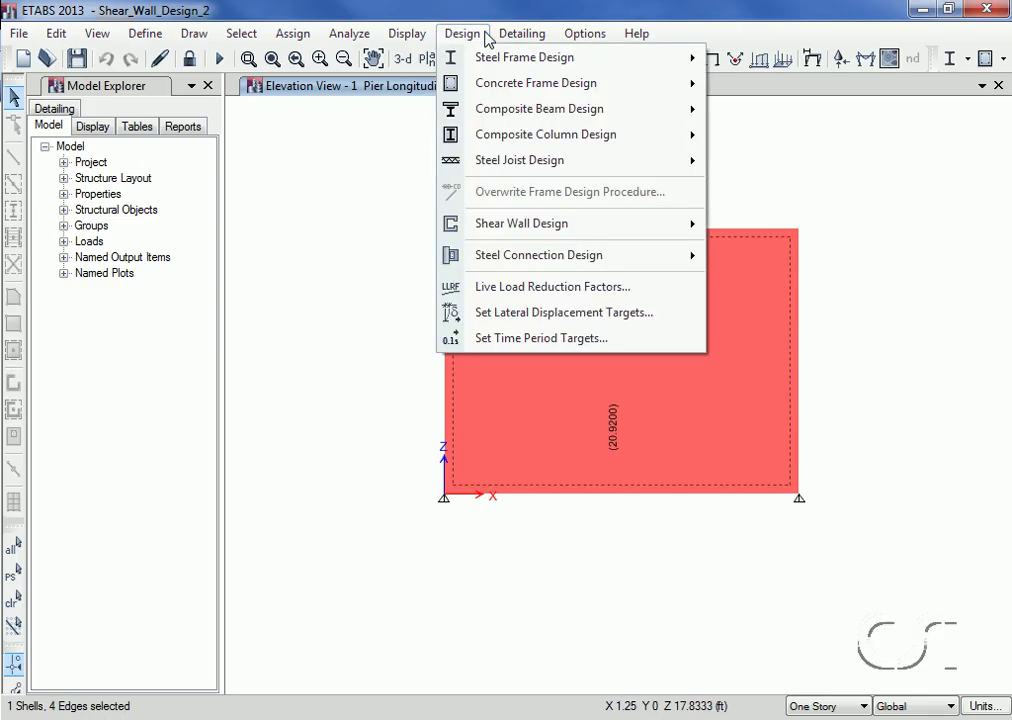
{"action": "mouse_move", "coordinate": [489, 228]}
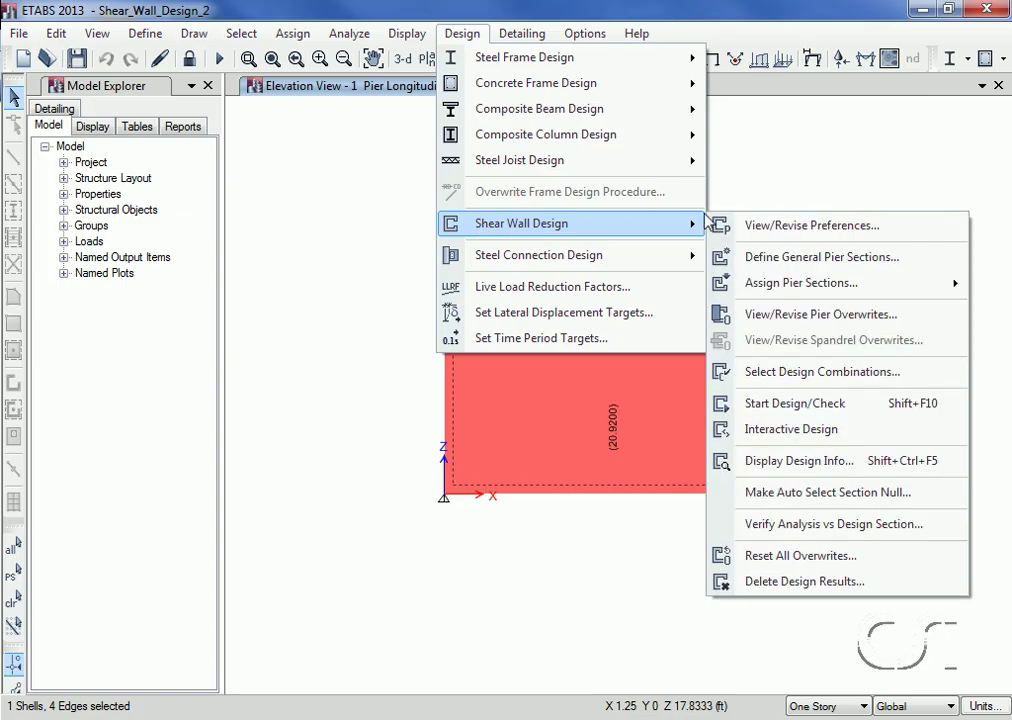
{"action": "mouse_move", "coordinate": [705, 285]}
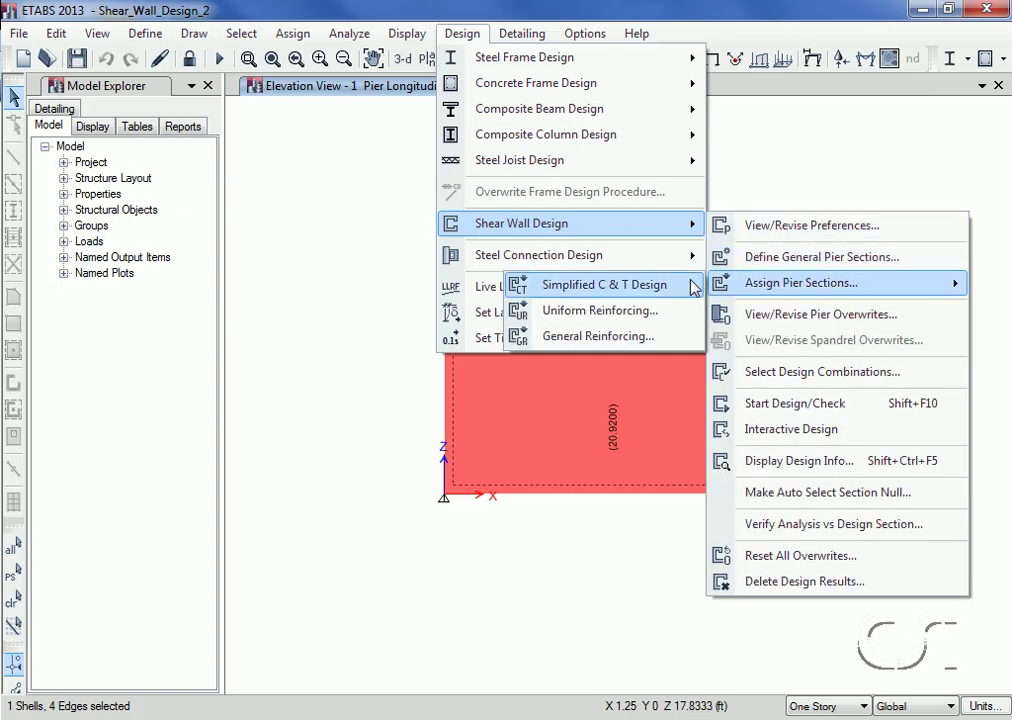
{"action": "left_click", "coordinate": [594, 340]}
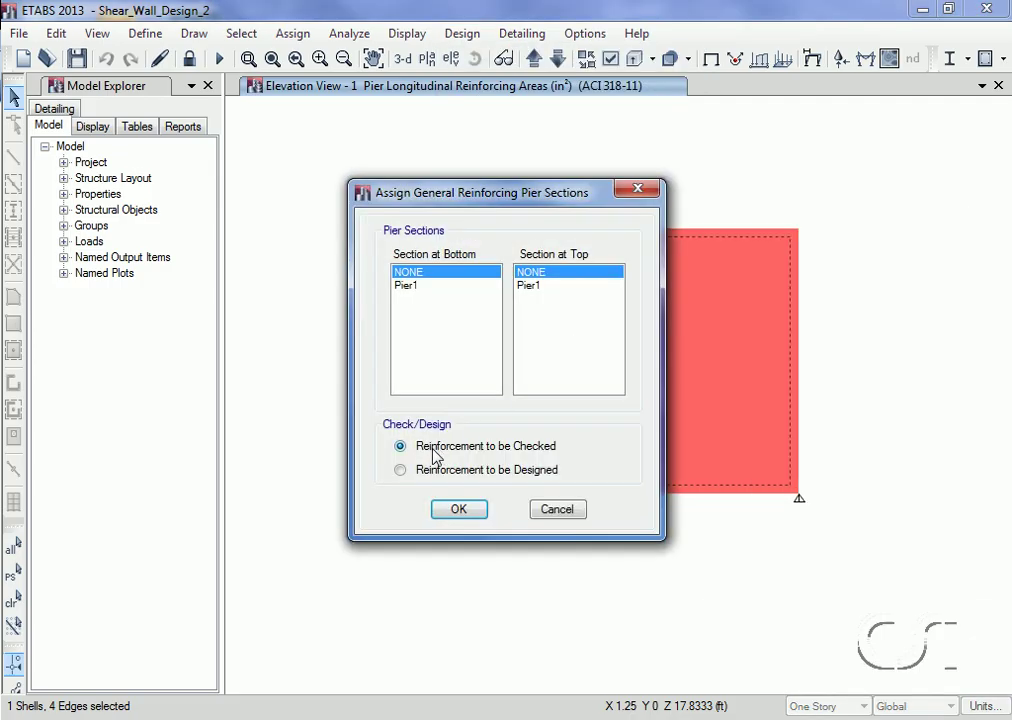
{"action": "left_click", "coordinate": [401, 470]}
{"action": "left_click", "coordinate": [406, 286]}
{"action": "left_click", "coordinate": [527, 287]}
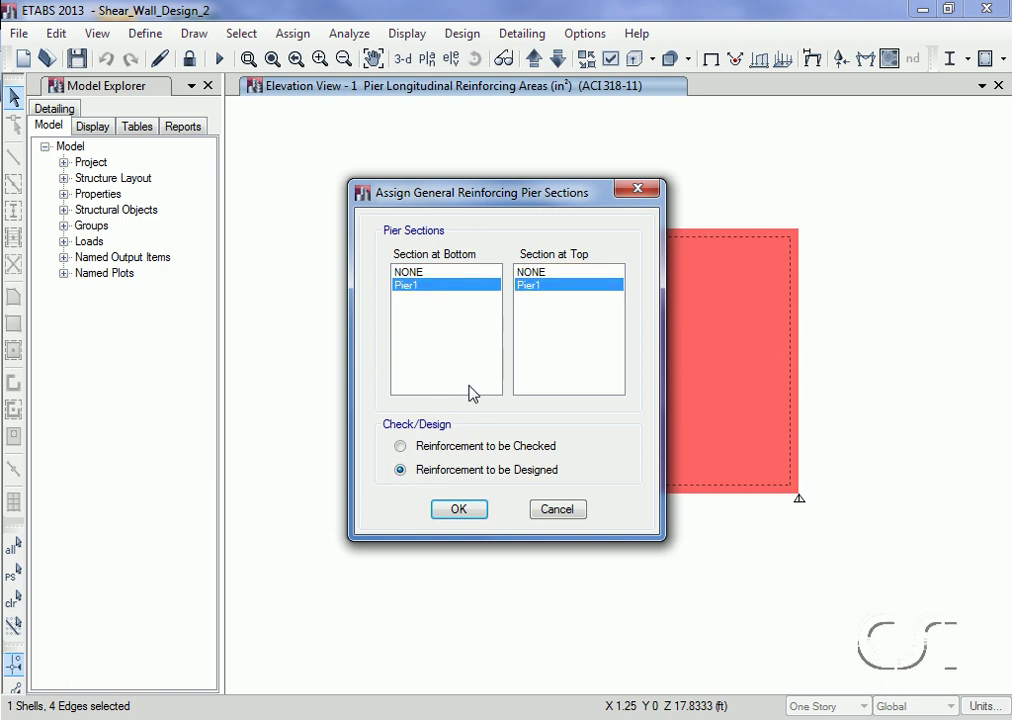
{"action": "left_click", "coordinate": [457, 511]}
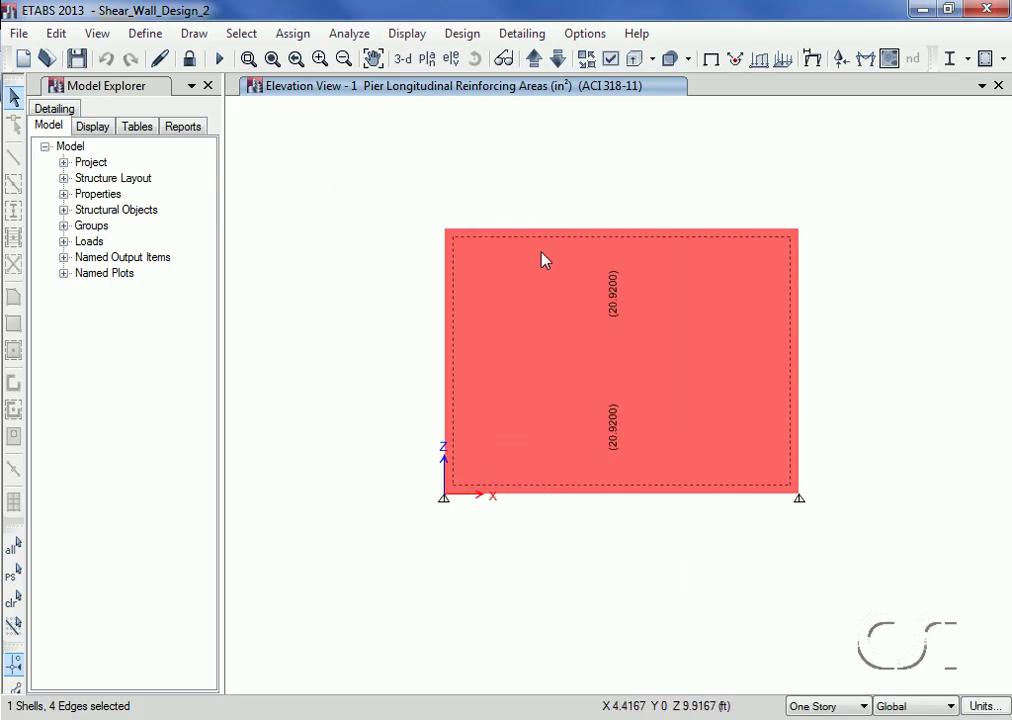
Run the shear wall design for the pier with its general reinforcement set to be designed
{"action": "left_click", "coordinate": [462, 34]}
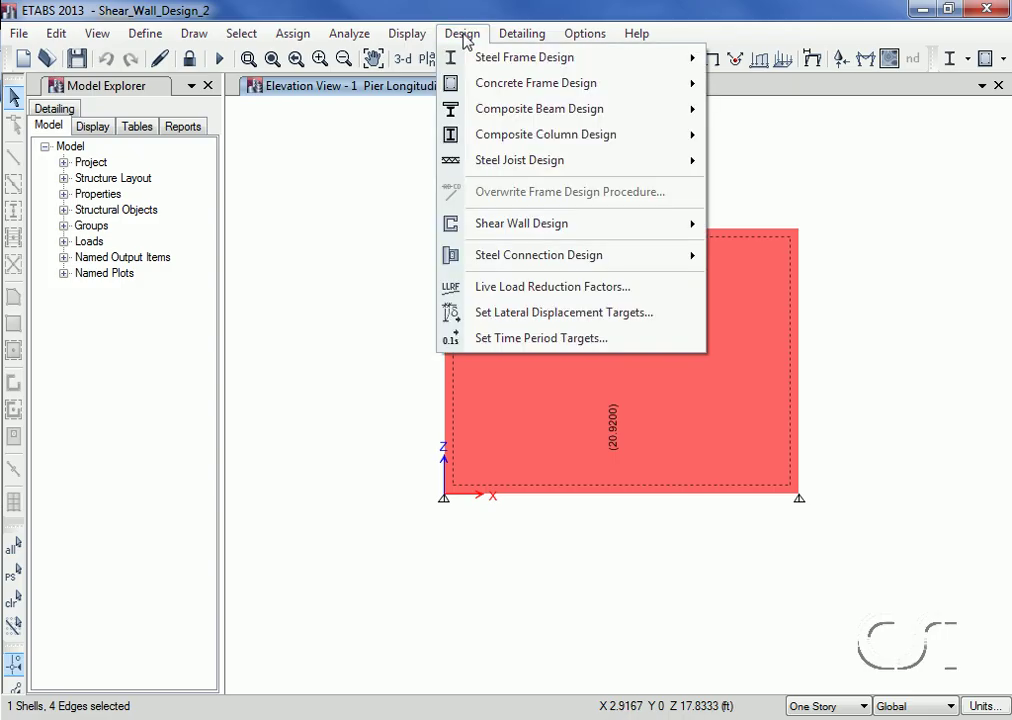
{"action": "mouse_move", "coordinate": [537, 233]}
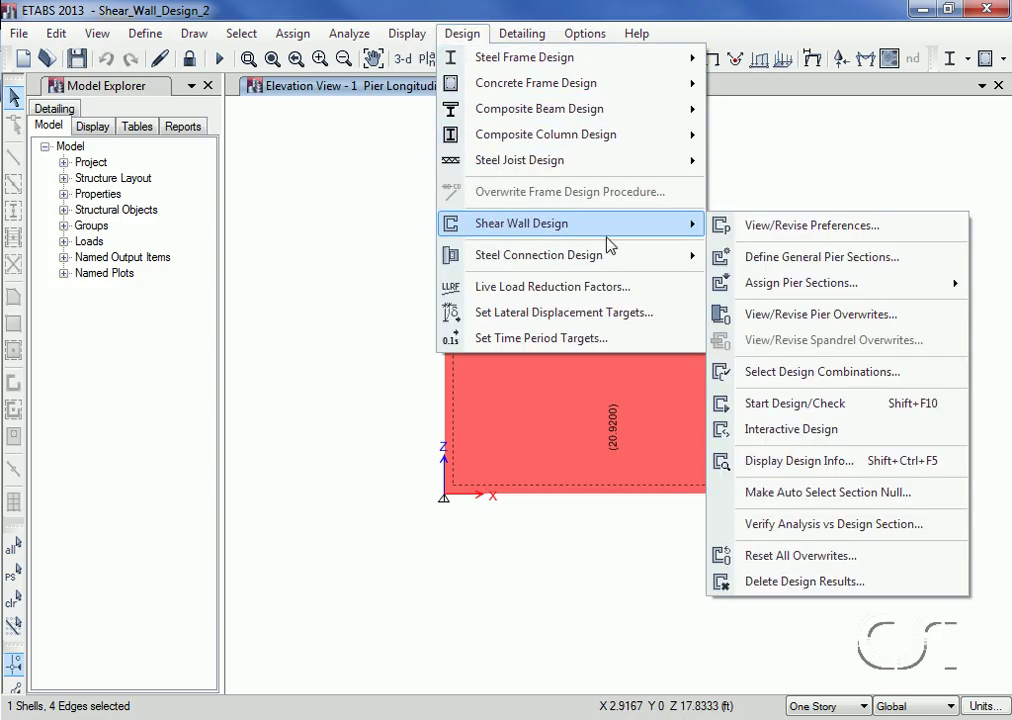
{"action": "left_click", "coordinate": [812, 410]}
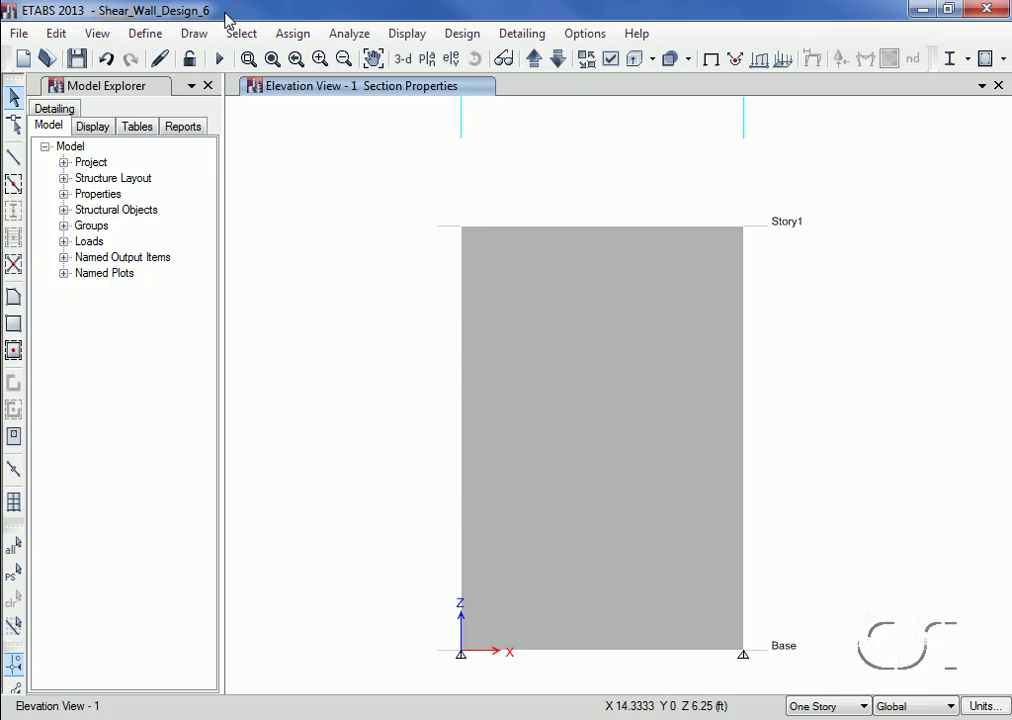
Create a wall property named Auto_Select in the Shear_Wall_Design_6 model with the property type Auto Select List
{"action": "left_click", "coordinate": [145, 33]}
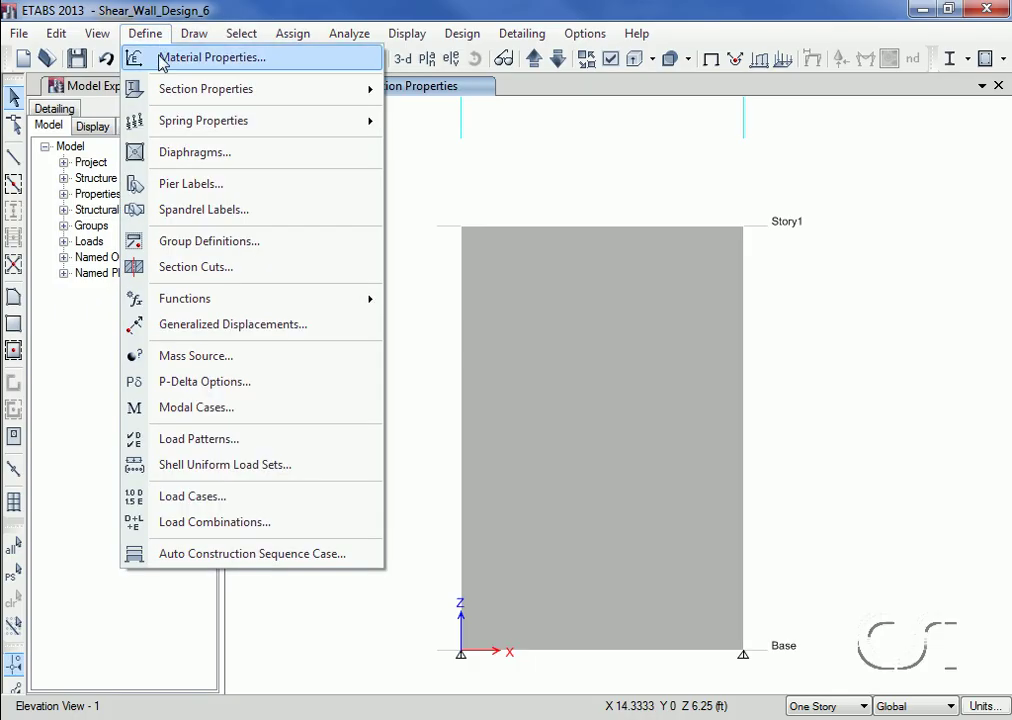
{"action": "mouse_move", "coordinate": [215, 97]}
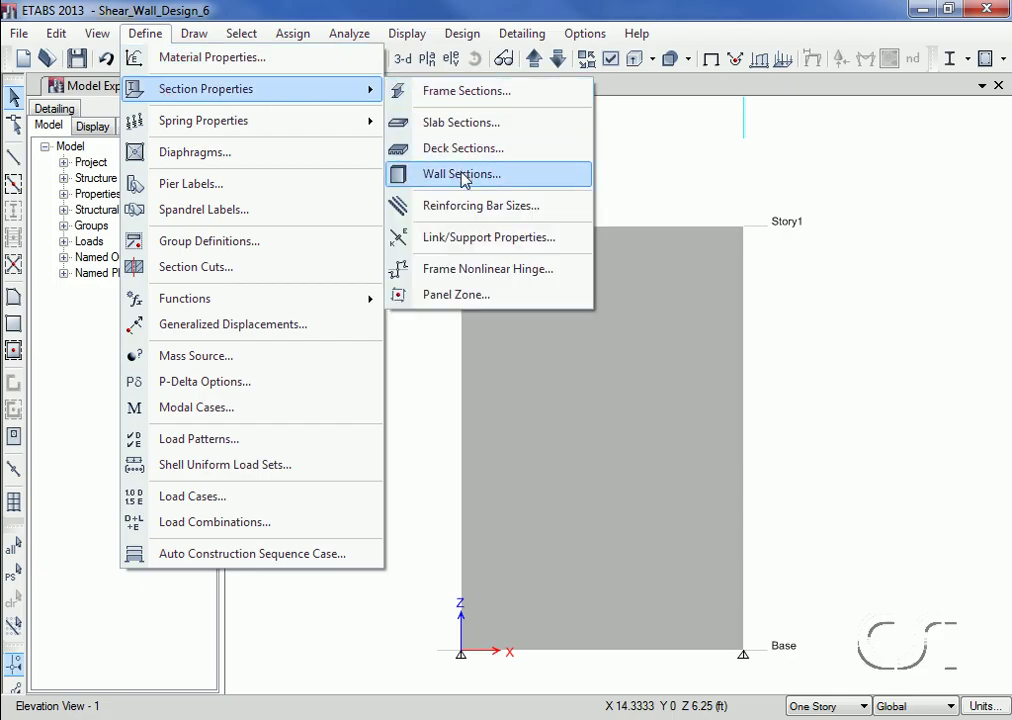
{"action": "left_click", "coordinate": [519, 180]}
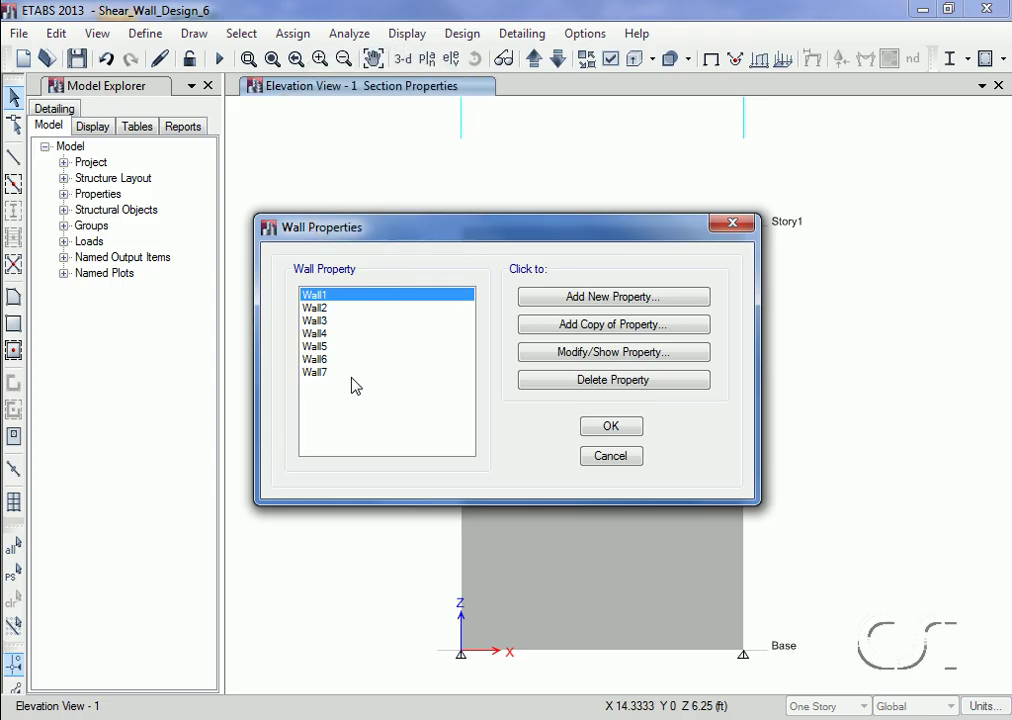
{"action": "left_click", "coordinate": [626, 297]}
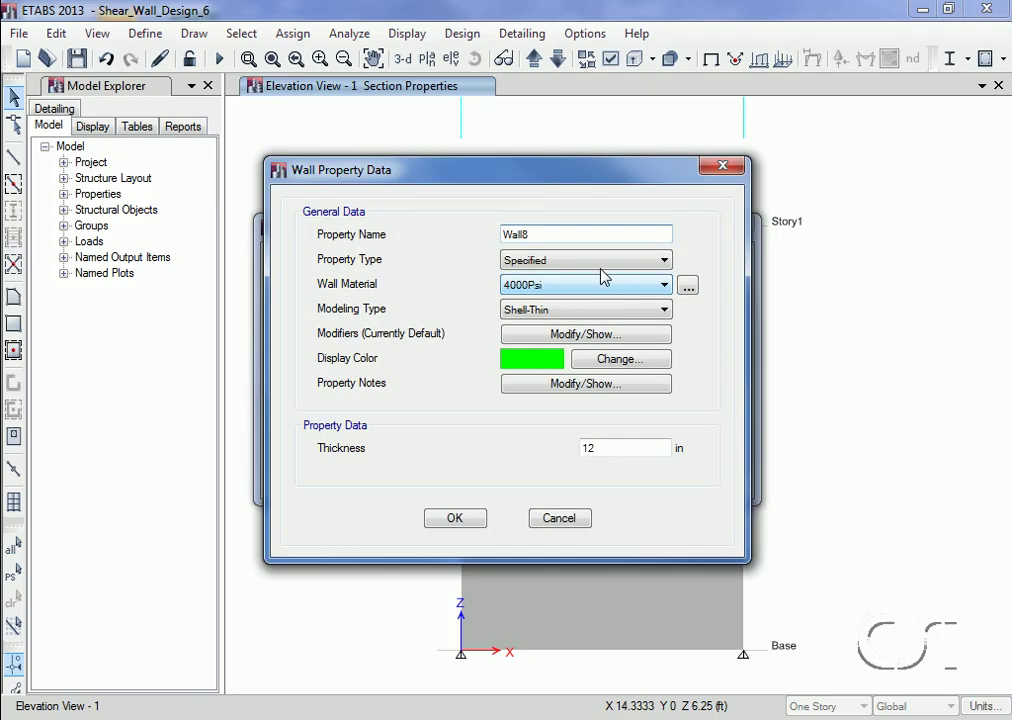
{"action": "double_click", "coordinate": [551, 234]}
{"action": "type", "text": "Auto_Selec"}
{"action": "left_click", "coordinate": [510, 262]}
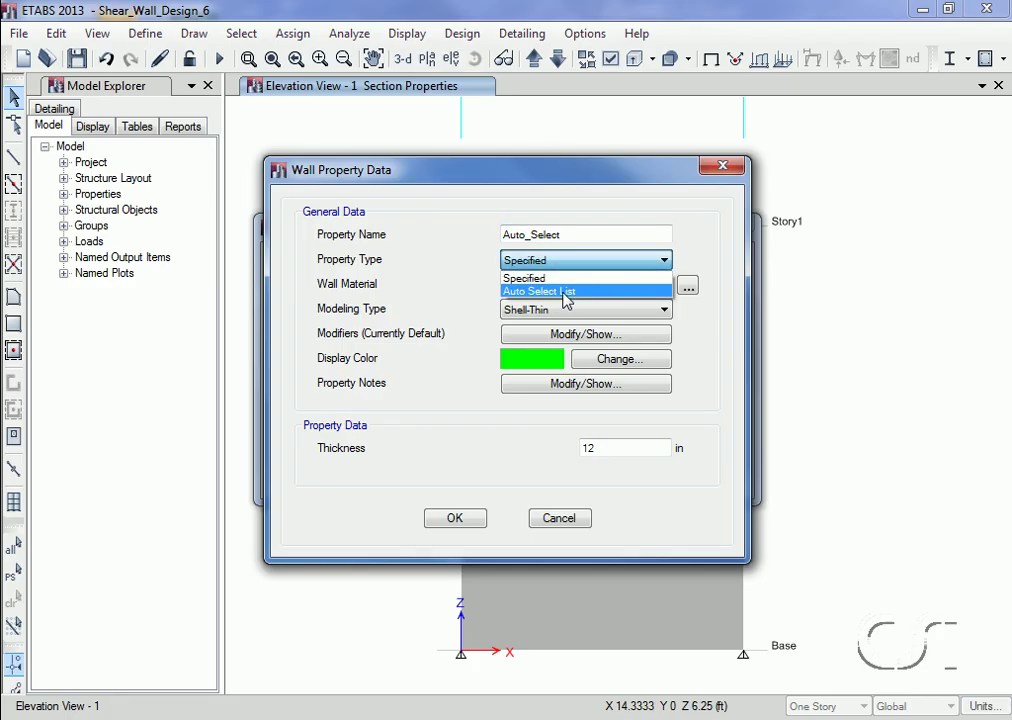
{"action": "left_click", "coordinate": [571, 292]}
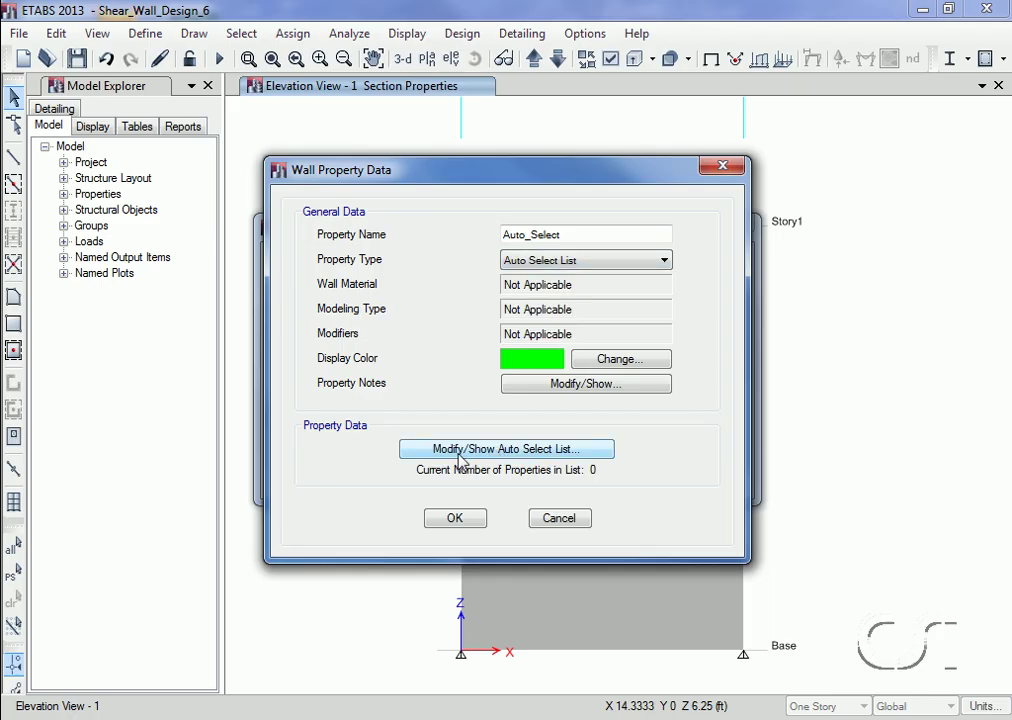
Add Wall1 through Wall7 to the auto select list, keep the median starting property, and save the wall property
{"action": "left_click", "coordinate": [534, 452]}
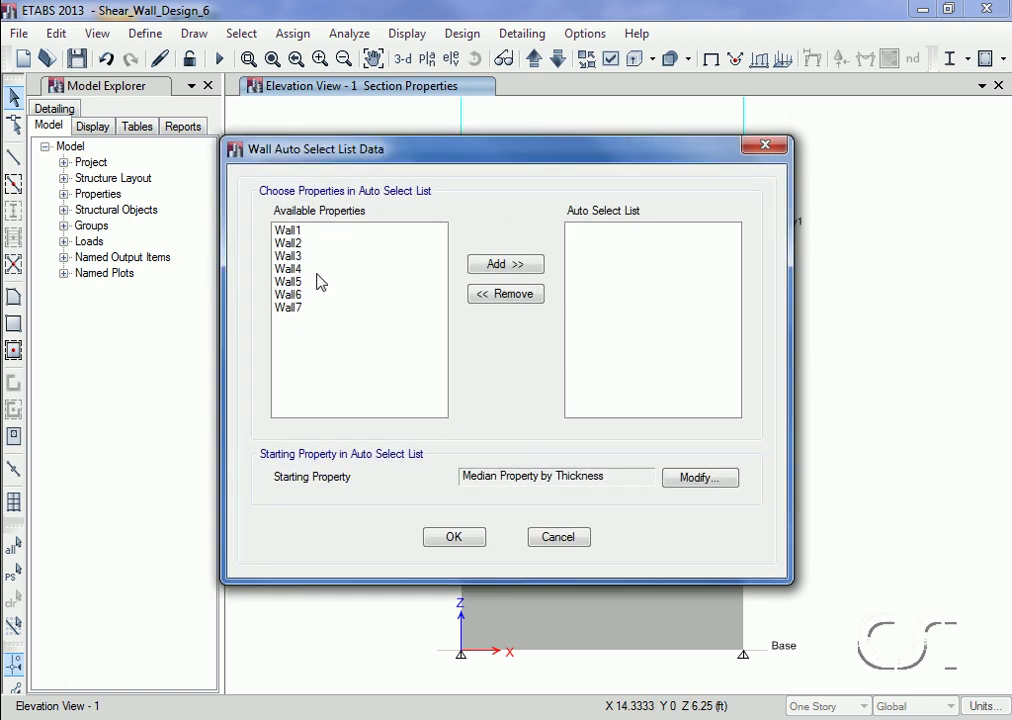
{"action": "left_click", "coordinate": [290, 232]}
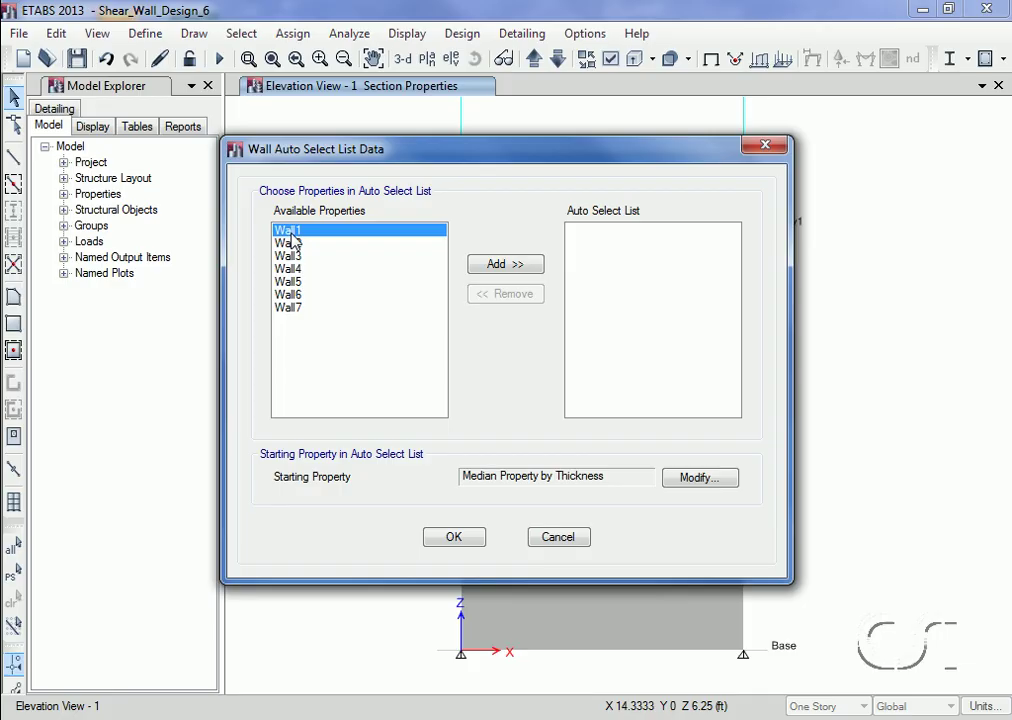
{"action": "left_click", "coordinate": [290, 309], "text": "shift"}
{"action": "left_click", "coordinate": [501, 268]}
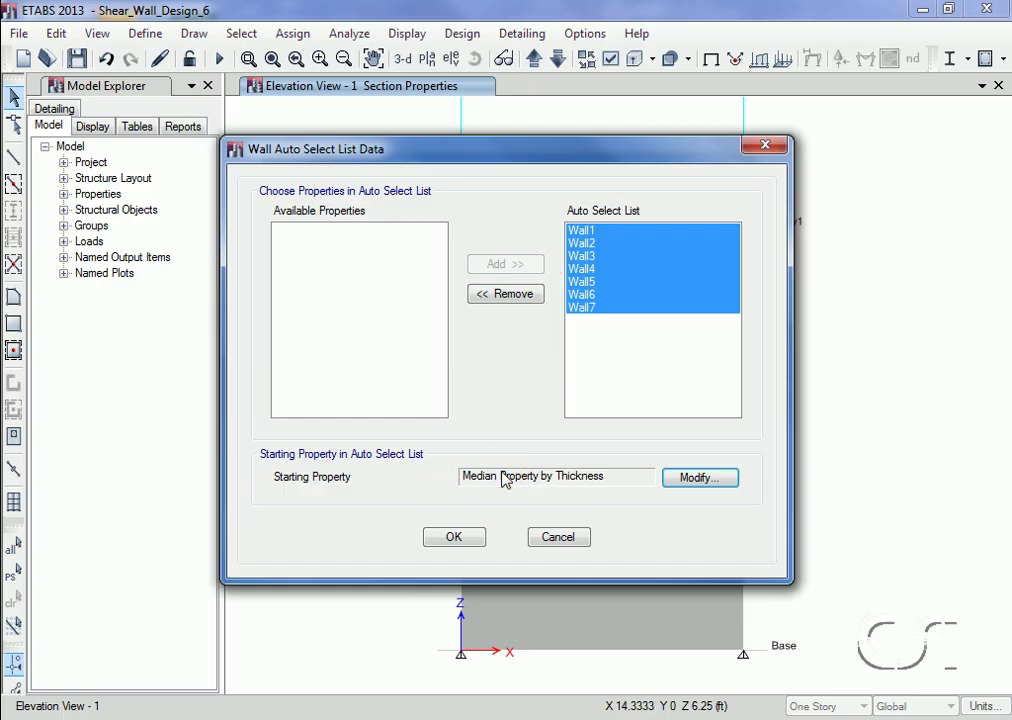
{"action": "left_click", "coordinate": [468, 536]}
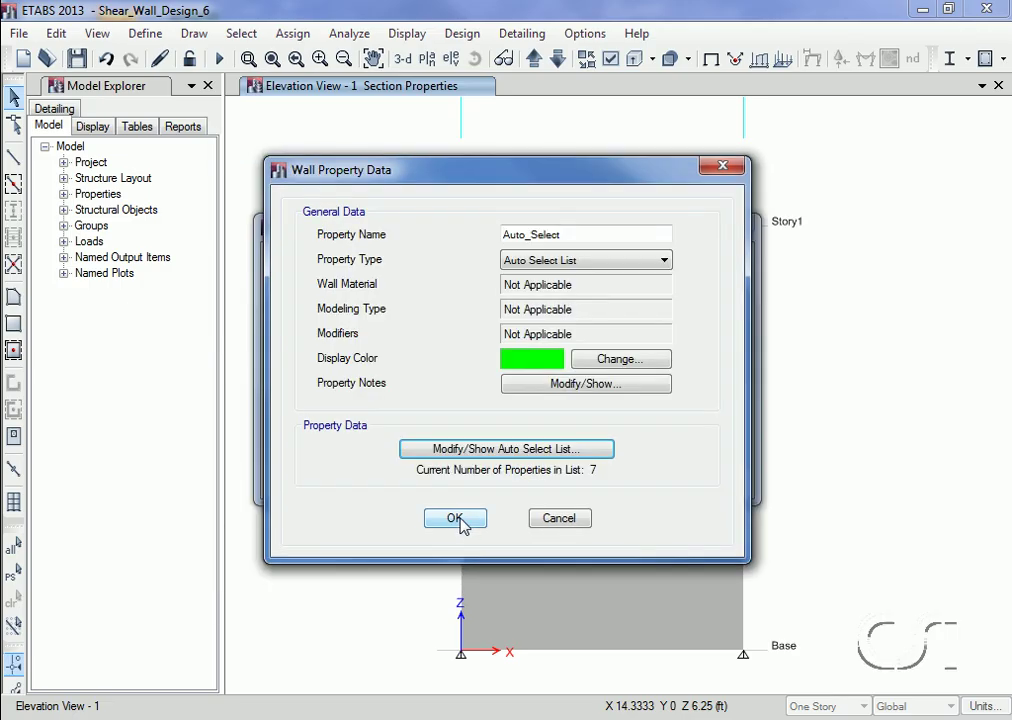
{"action": "left_click", "coordinate": [459, 520]}
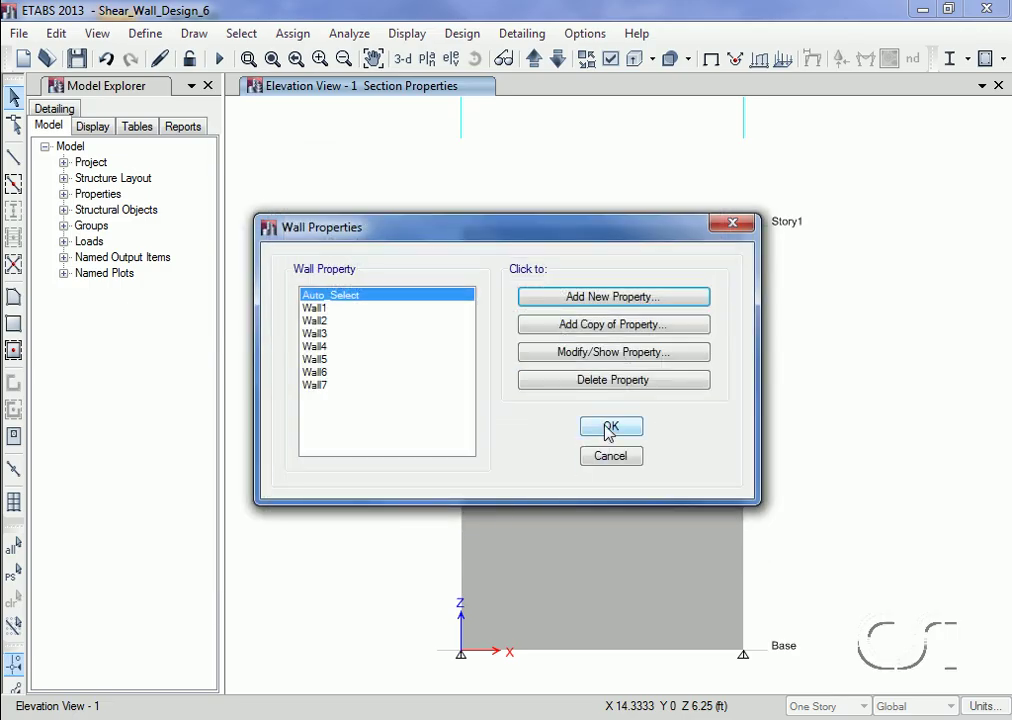
{"action": "left_click", "coordinate": [608, 428]}
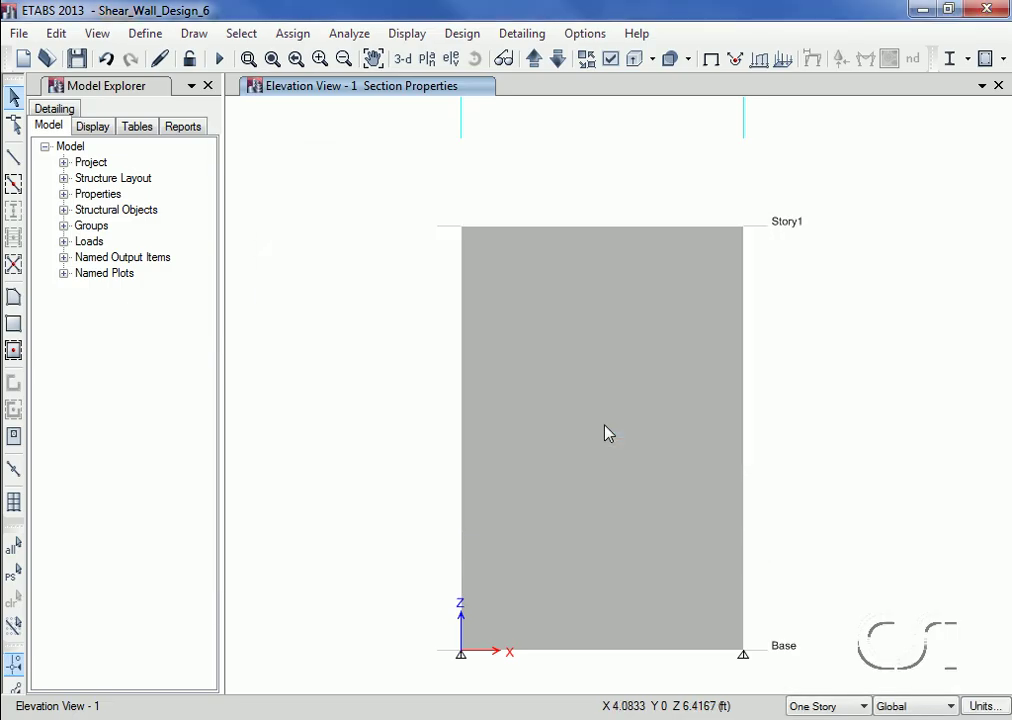
Assign the Auto_Select wall section to the wall between Base and Story1
{"action": "left_click", "coordinate": [580, 364]}
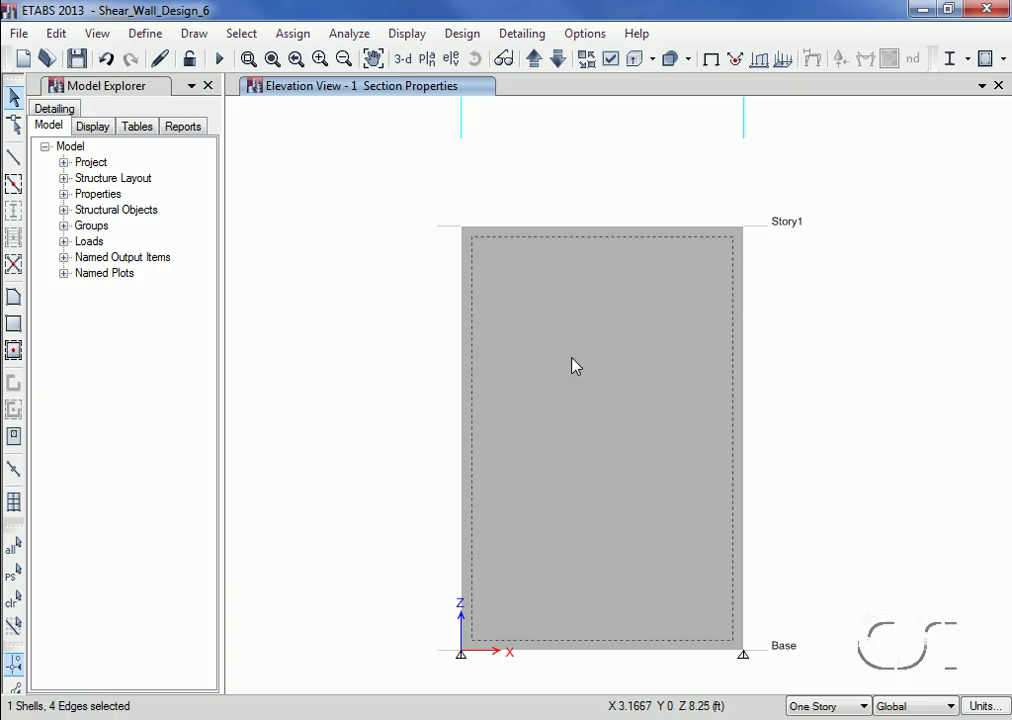
{"action": "left_click", "coordinate": [293, 36]}
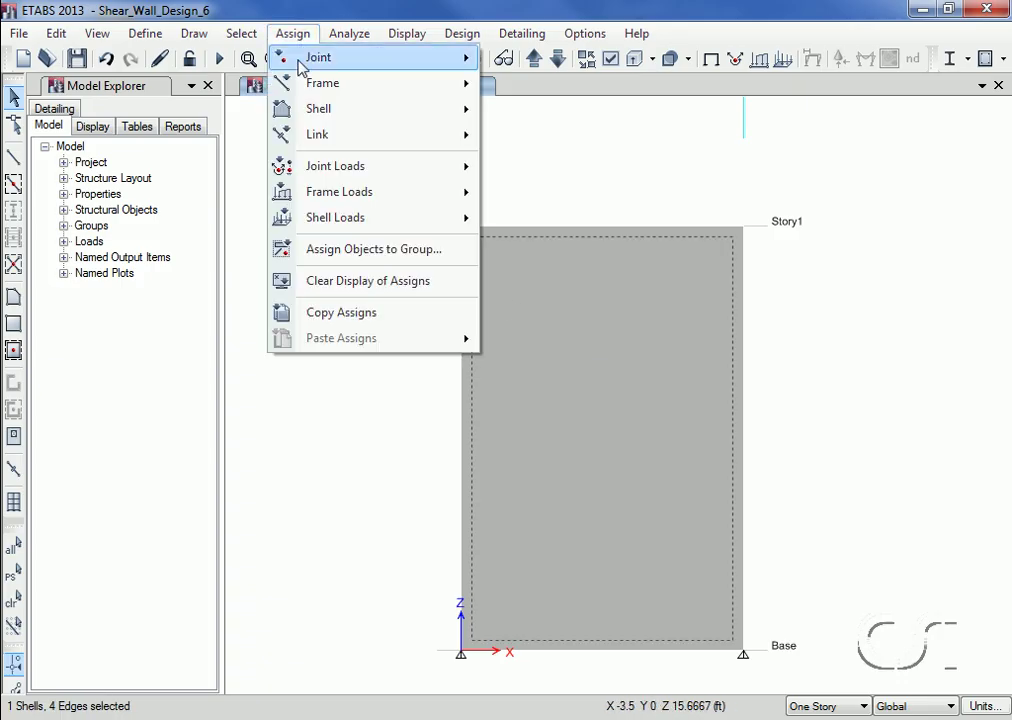
{"action": "mouse_move", "coordinate": [339, 110]}
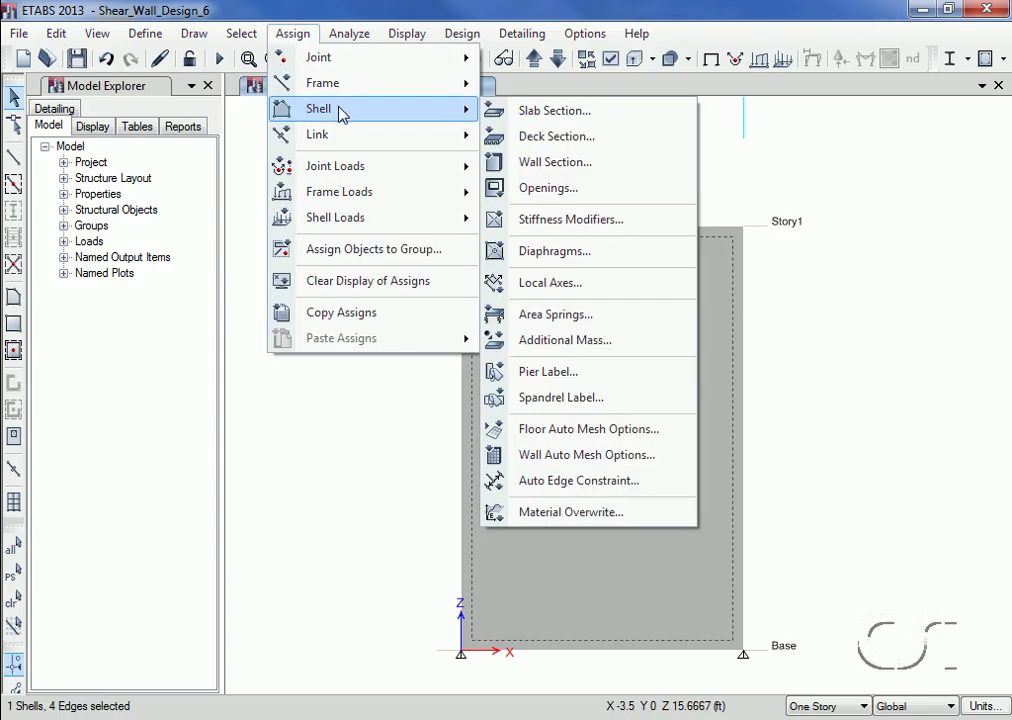
{"action": "left_click", "coordinate": [578, 162]}
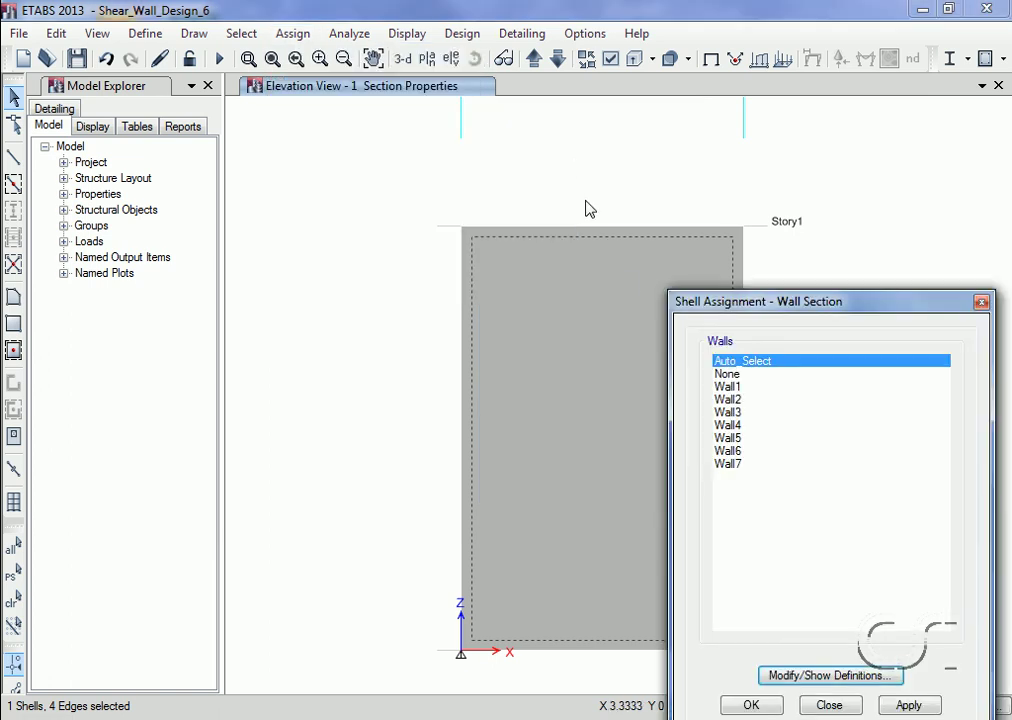
{"action": "left_click", "coordinate": [768, 706]}
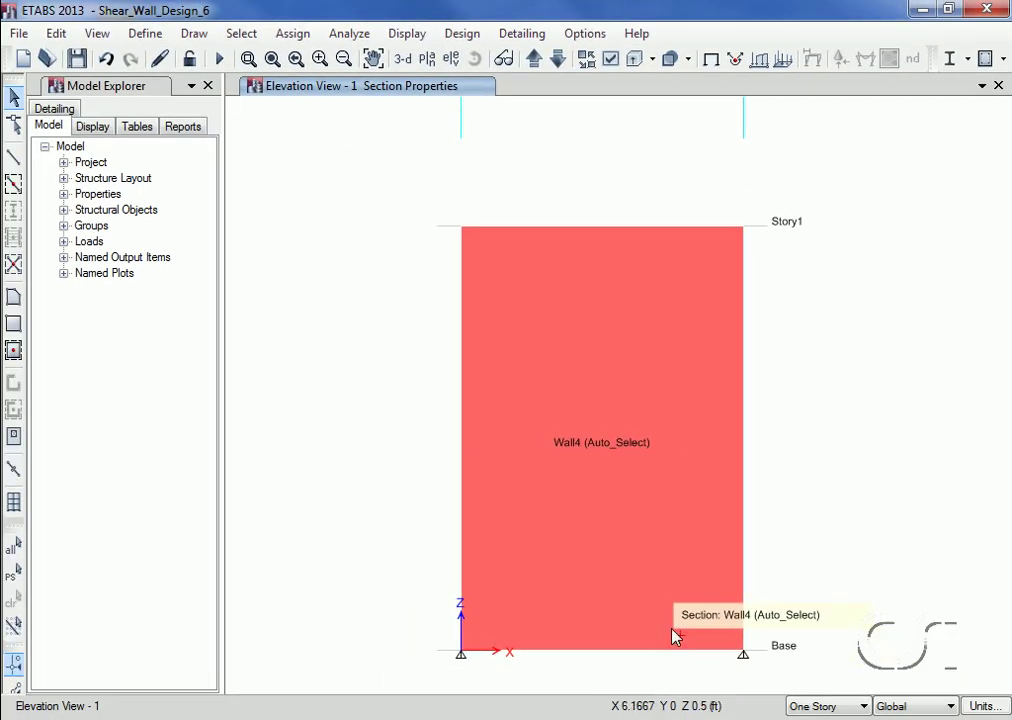
Add a lateral displacement target for load case EQ at Story1, joint 3, with a maximum displacement of 1 in
{"action": "left_click", "coordinate": [460, 35]}
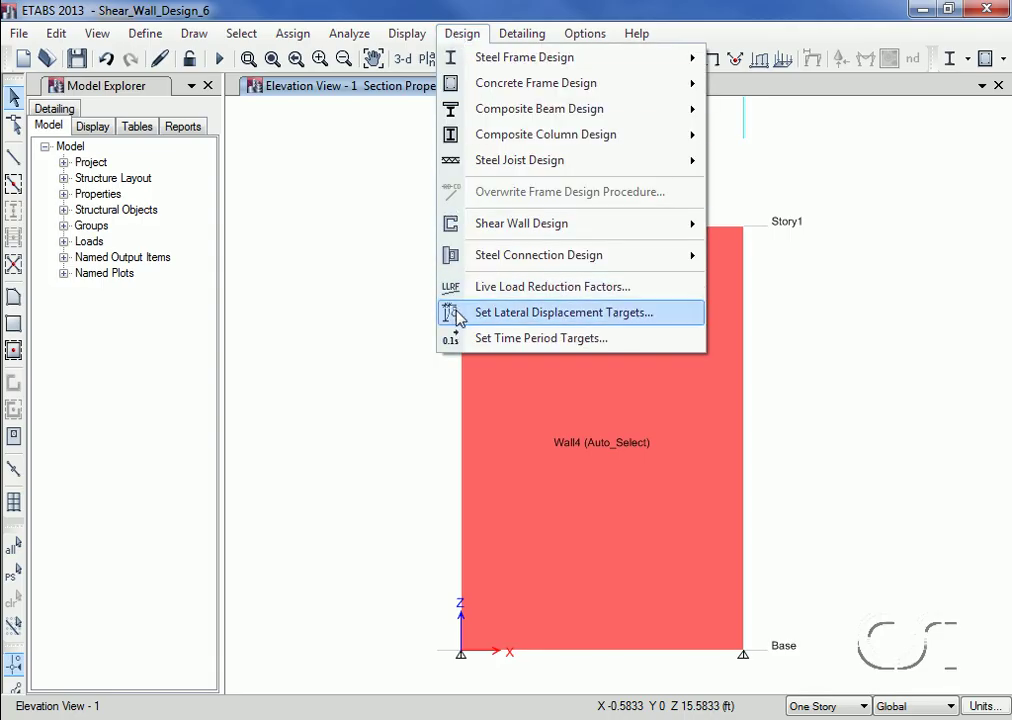
{"action": "left_click", "coordinate": [589, 318]}
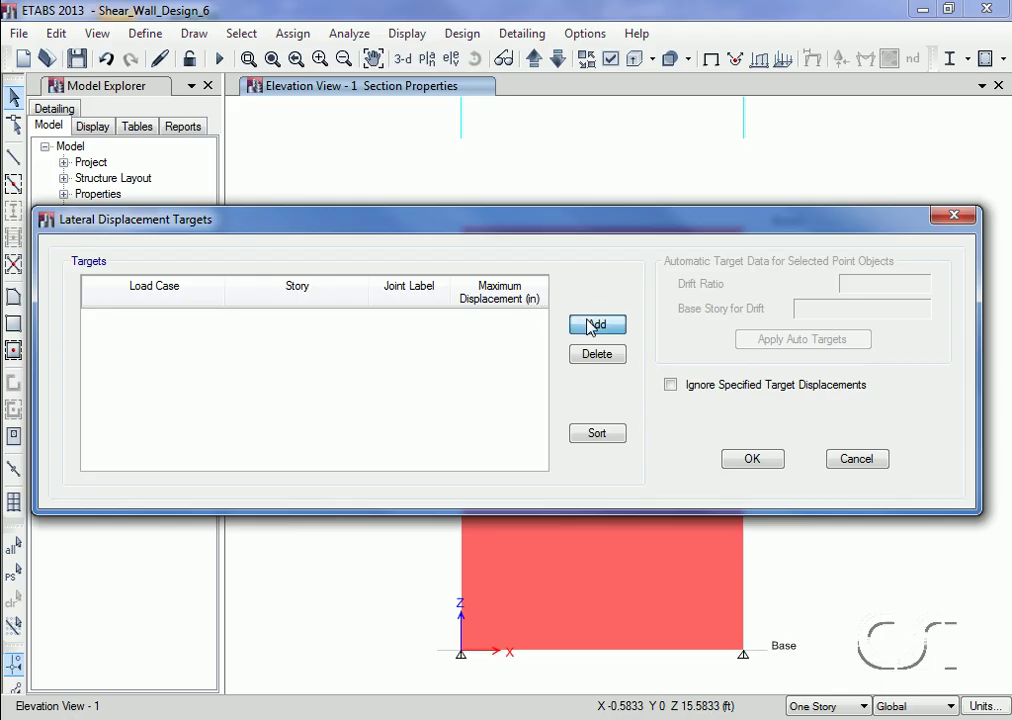
{"action": "left_click", "coordinate": [588, 325]}
{"action": "left_click", "coordinate": [216, 320]}
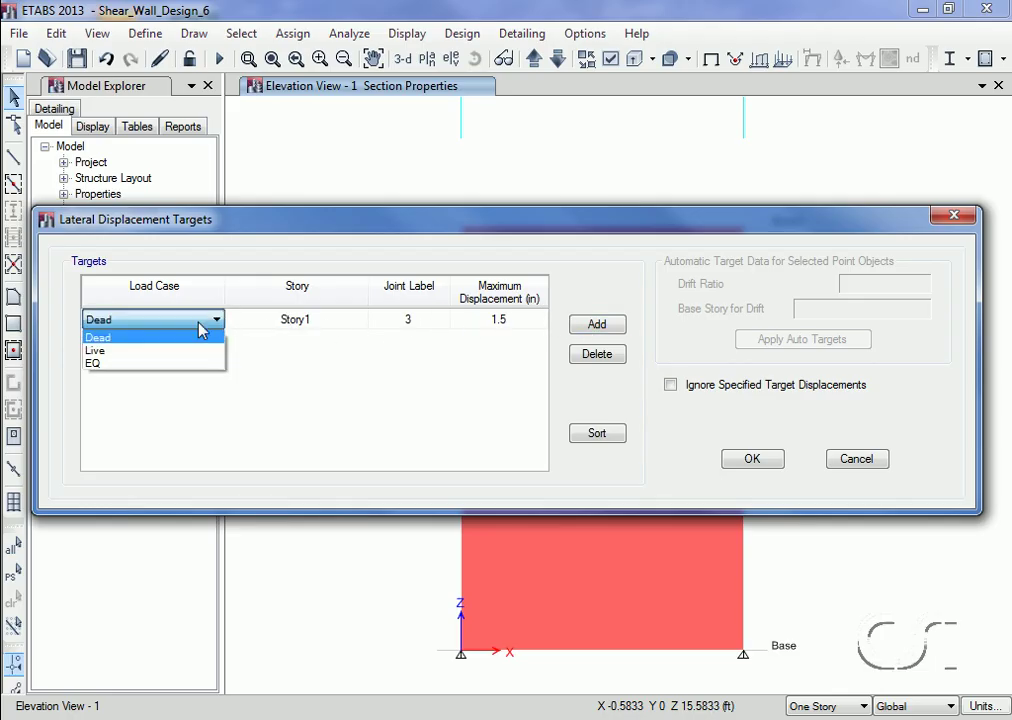
{"action": "left_click", "coordinate": [157, 366]}
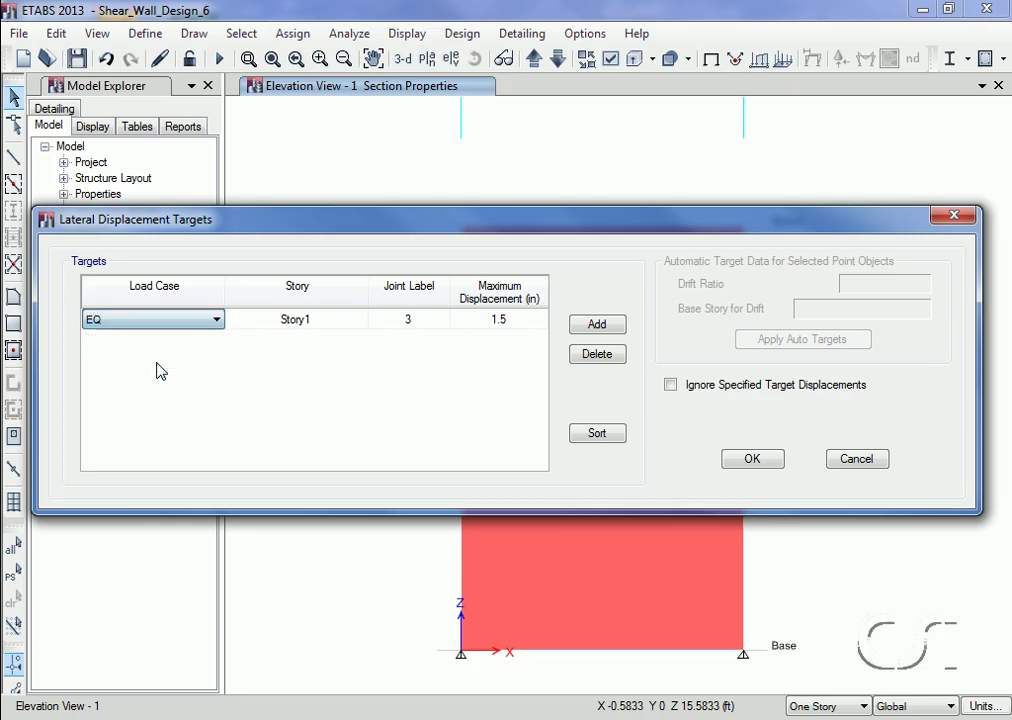
{"action": "left_click", "coordinate": [508, 320]}
{"action": "type", "text": "1"}
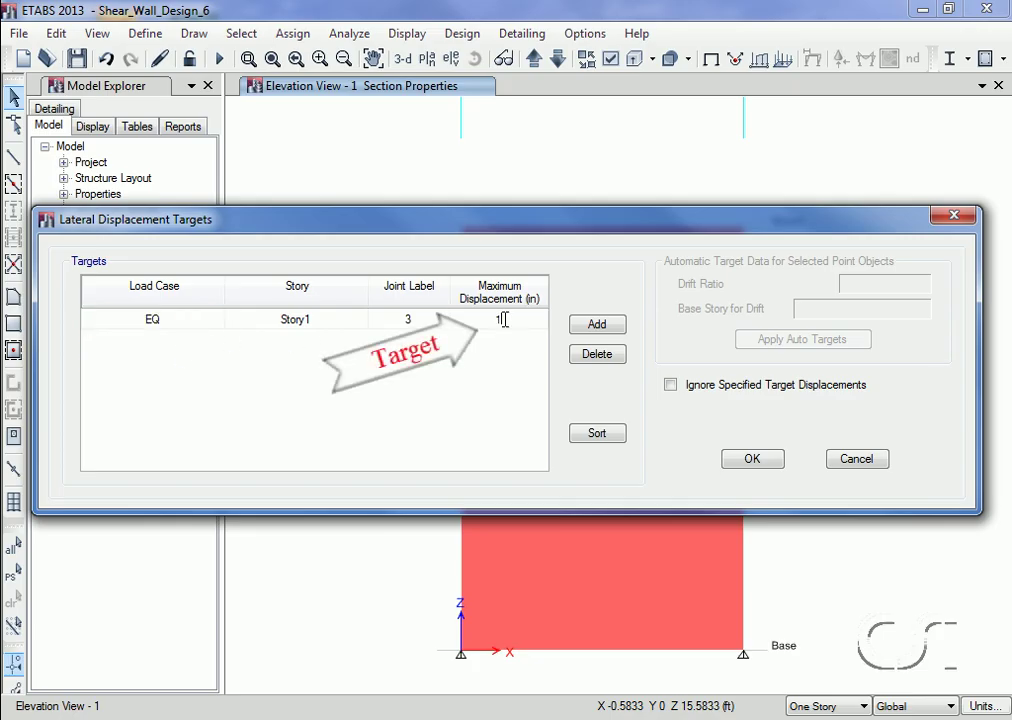
{"action": "left_click", "coordinate": [742, 460]}
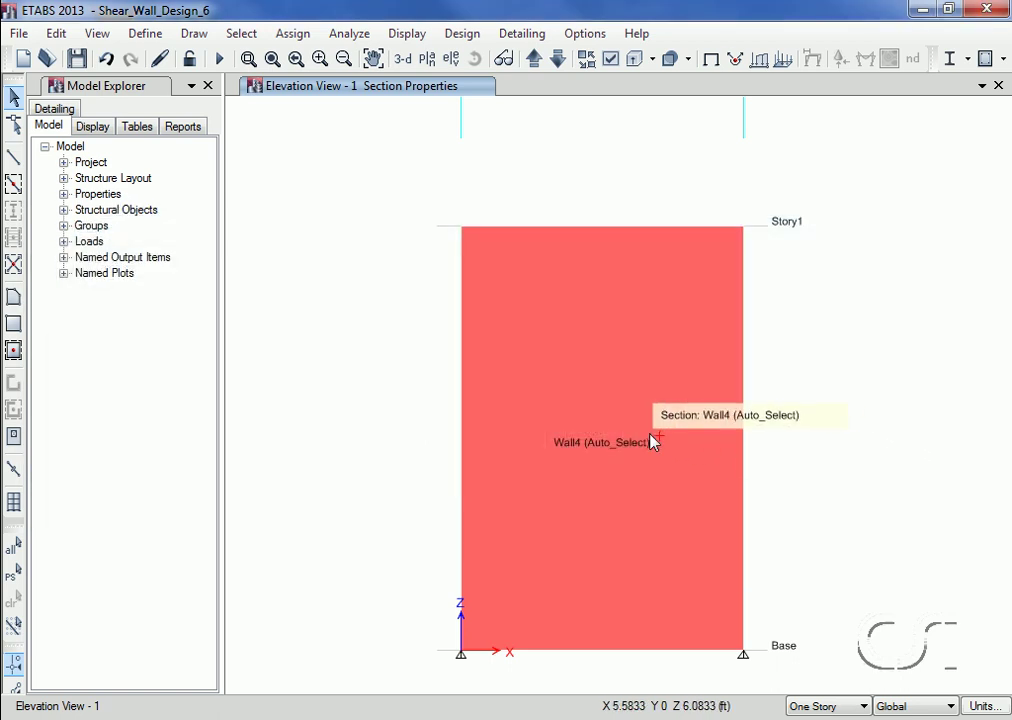
Run the analysis and review the pier design overwrites of the wall between Base and Story1, accepting them as set
{"action": "left_click", "coordinate": [220, 60]}
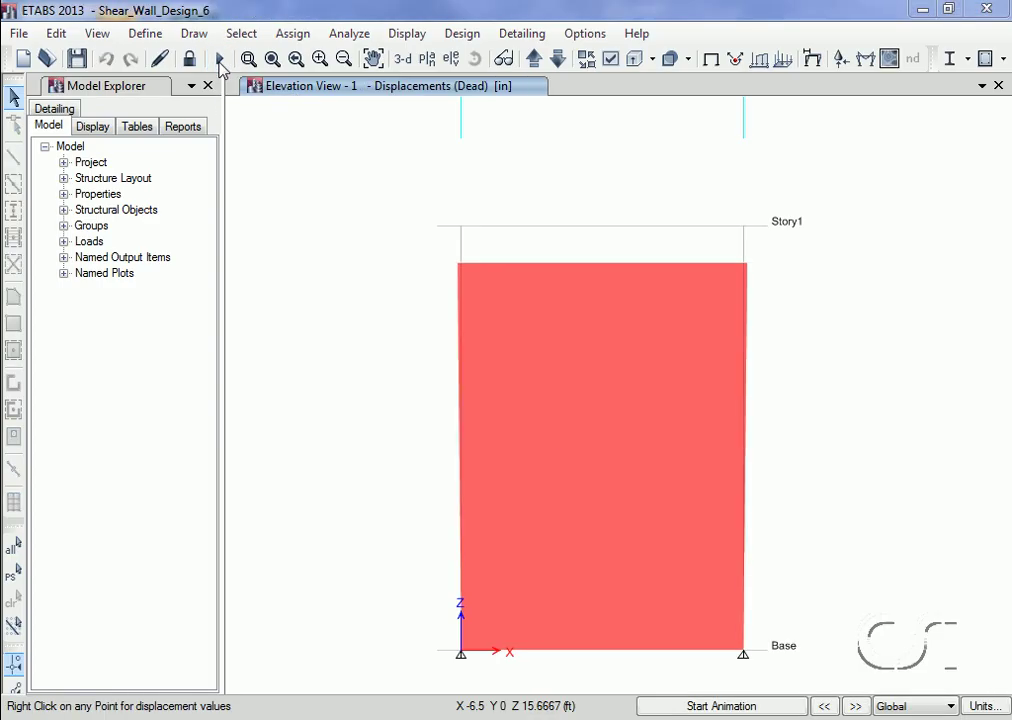
{"action": "left_click", "coordinate": [484, 303]}
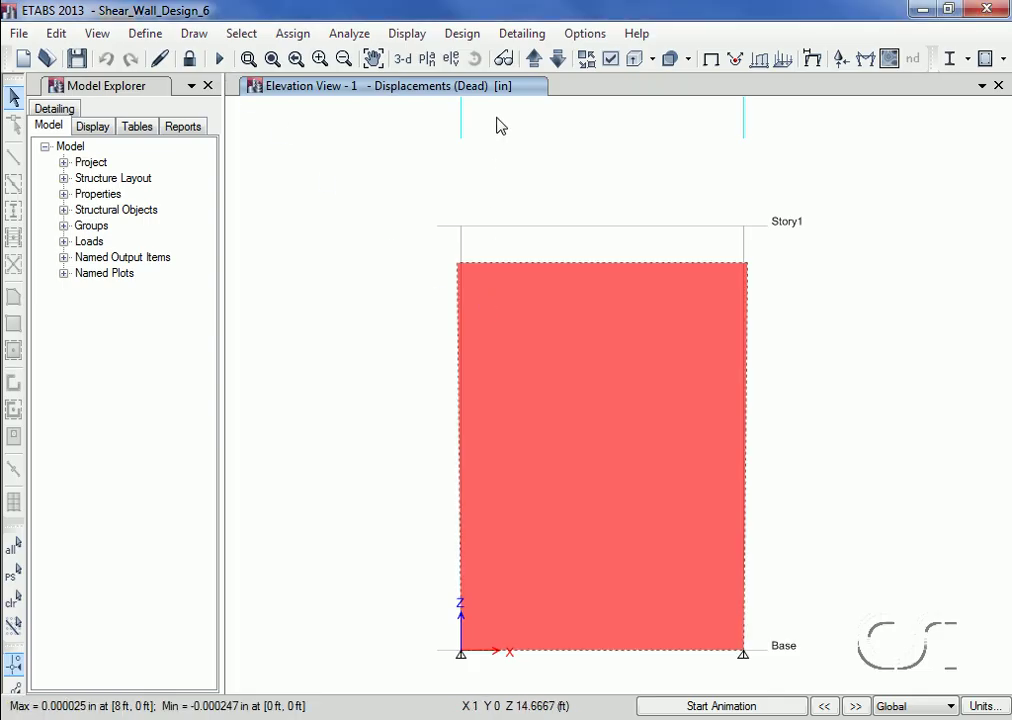
{"action": "left_click", "coordinate": [470, 34]}
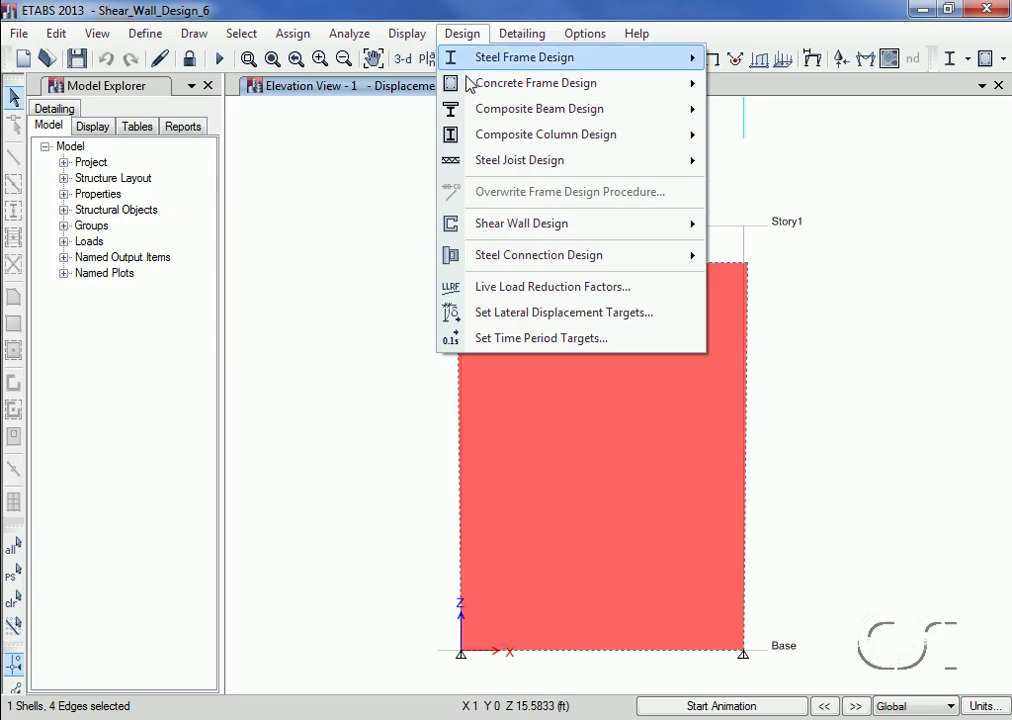
{"action": "mouse_move", "coordinate": [478, 230]}
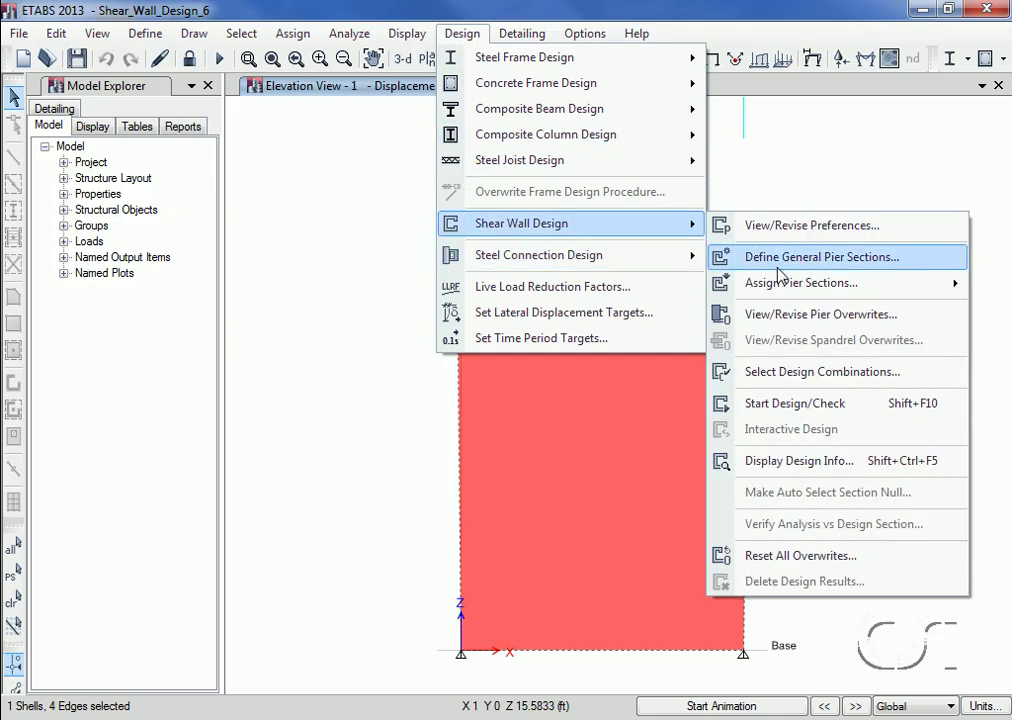
{"action": "left_click", "coordinate": [877, 318]}
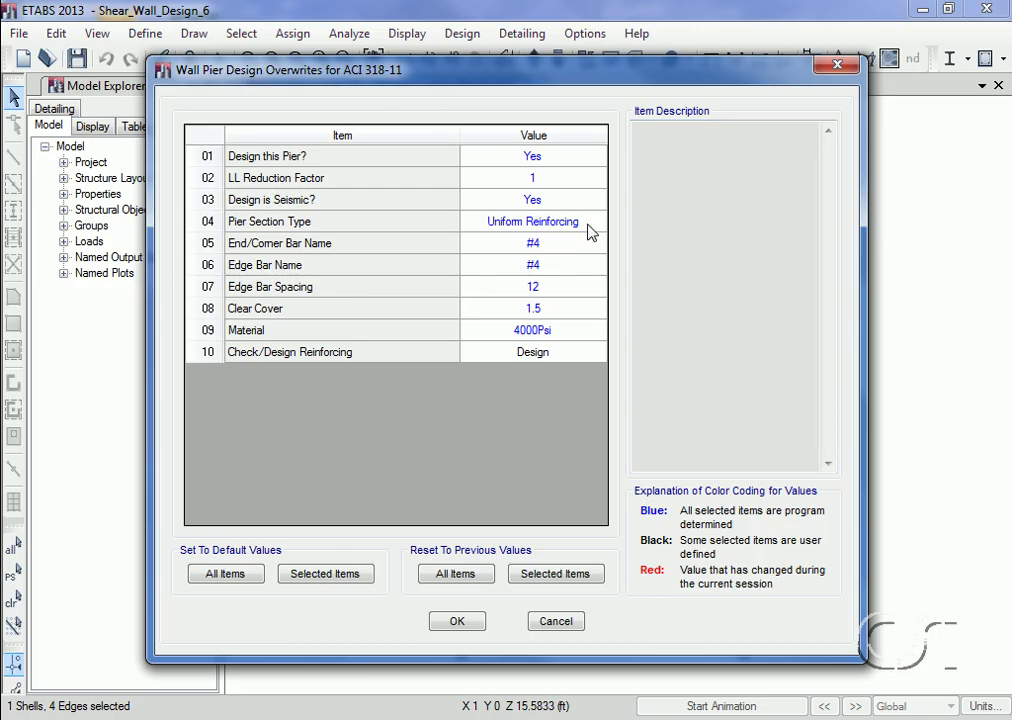
{"action": "left_click", "coordinate": [457, 622]}
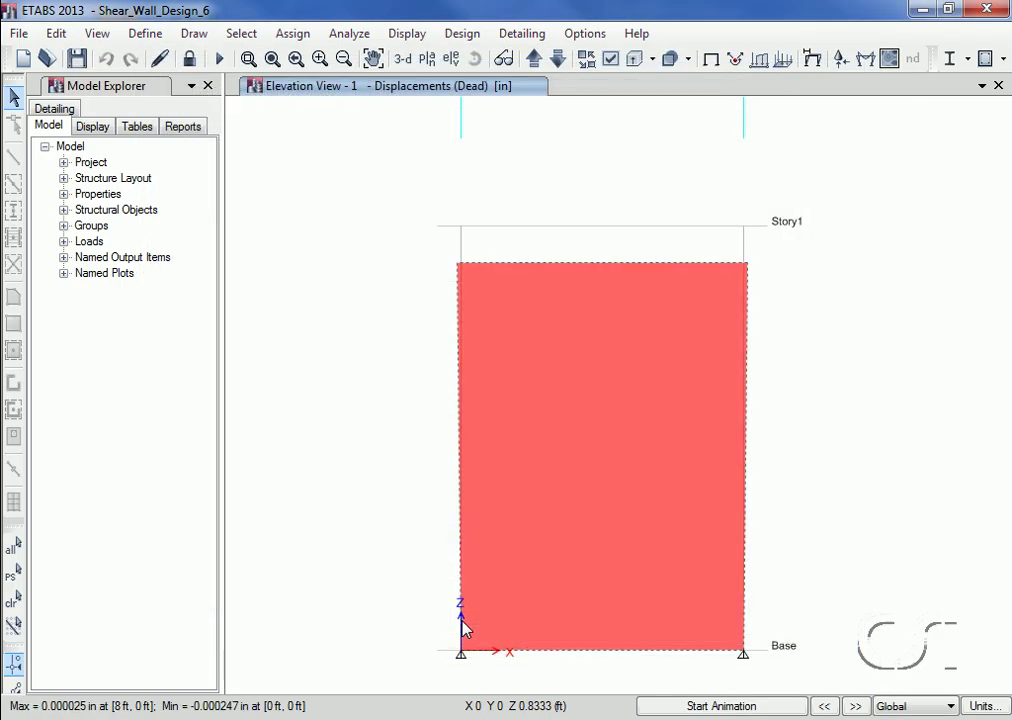
Run the shear wall design check and review the Story1 pier's design details, including its thickness
{"action": "left_click", "coordinate": [469, 40]}
{"action": "mouse_move", "coordinate": [443, 222]}
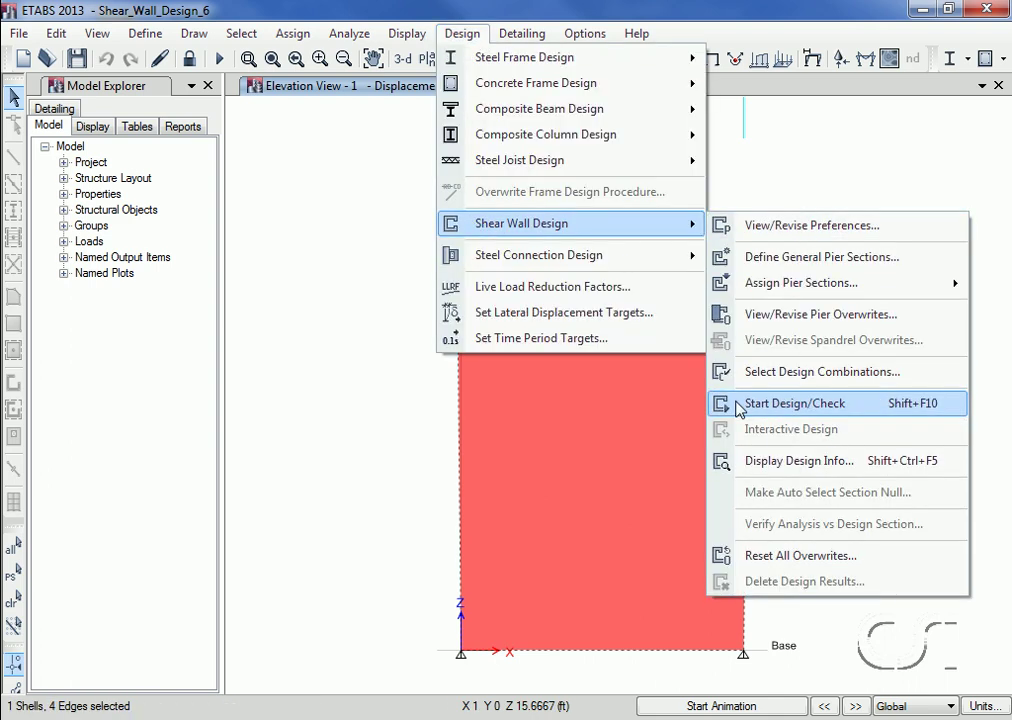
{"action": "left_click", "coordinate": [797, 405]}
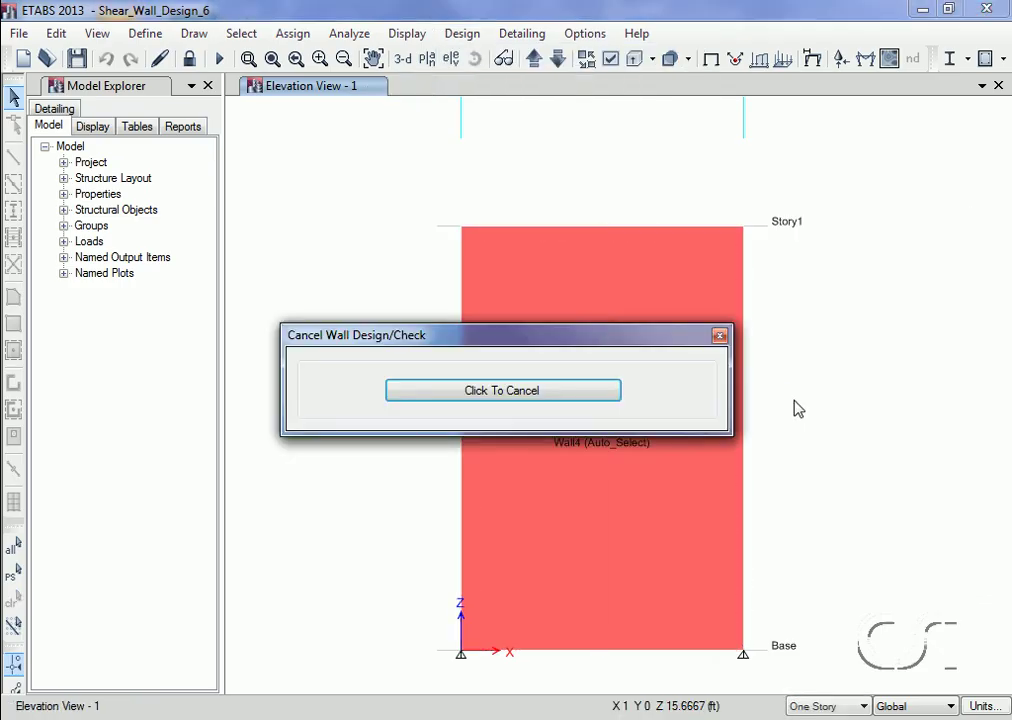
{"action": "mouse_move", "coordinate": [594, 389]}
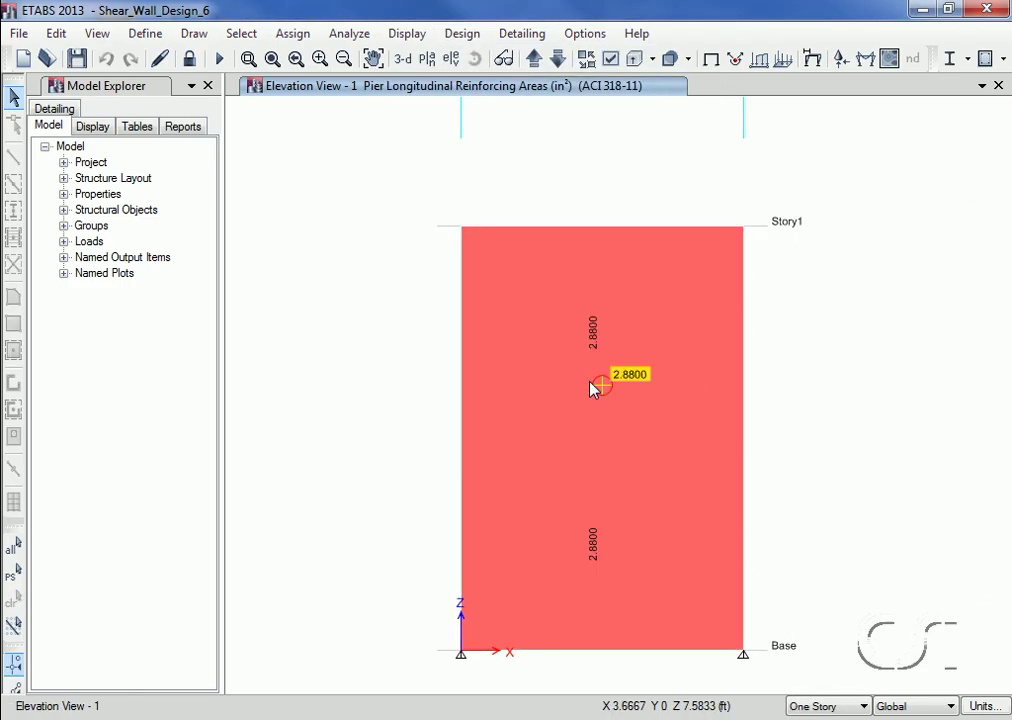
{"action": "right_click", "coordinate": [592, 382]}
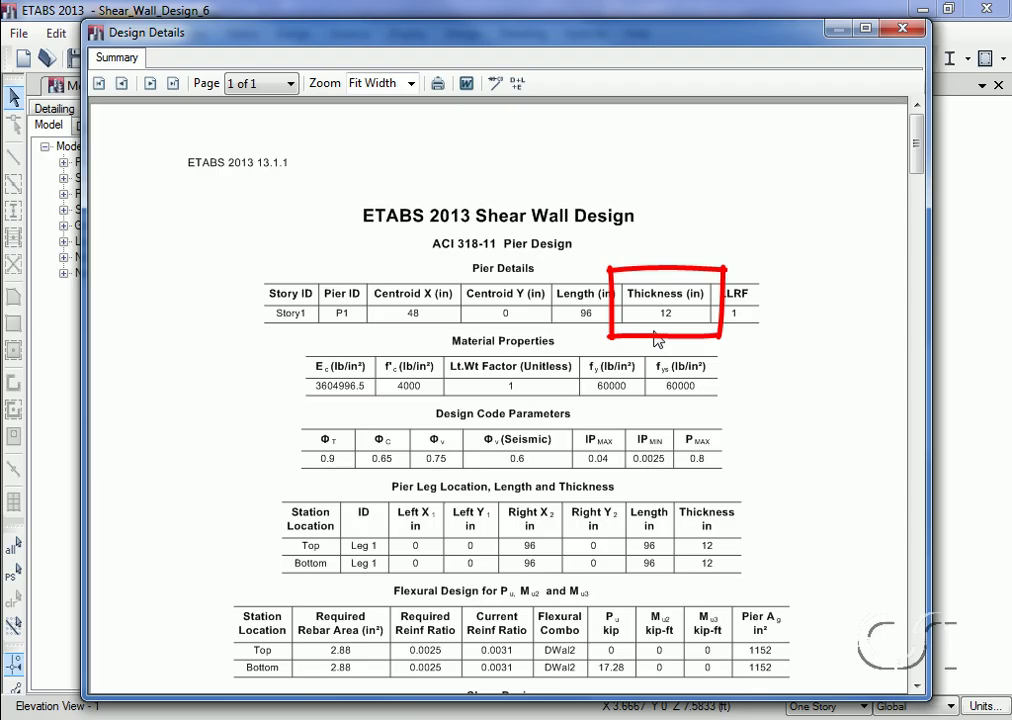
{"action": "left_click", "coordinate": [902, 27]}
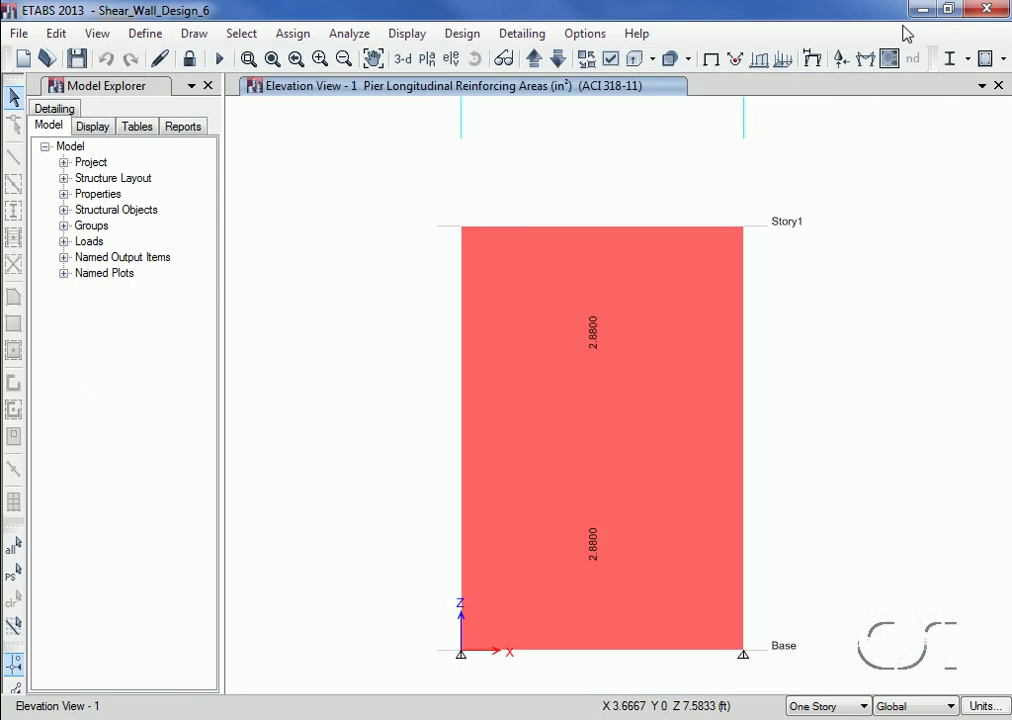
Show the deformed shape for load case EQ with automatic scaling and check the displacements of joint 3 at Story1
{"action": "left_click", "coordinate": [418, 35]}
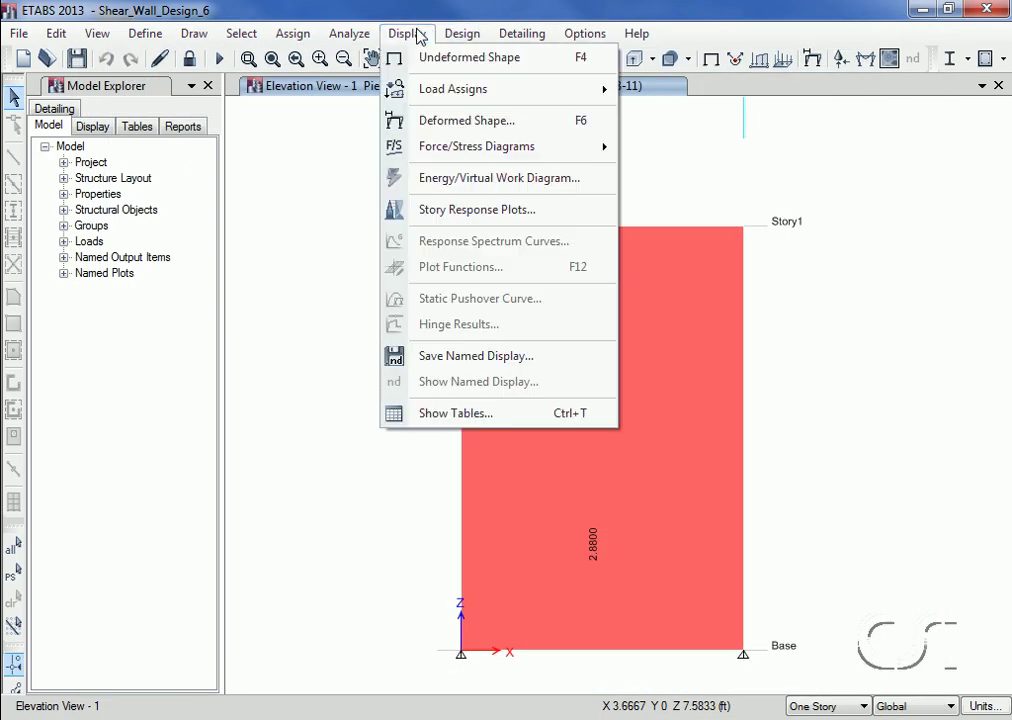
{"action": "left_click", "coordinate": [436, 121]}
{"action": "left_click", "coordinate": [410, 201]}
{"action": "left_click", "coordinate": [408, 245]}
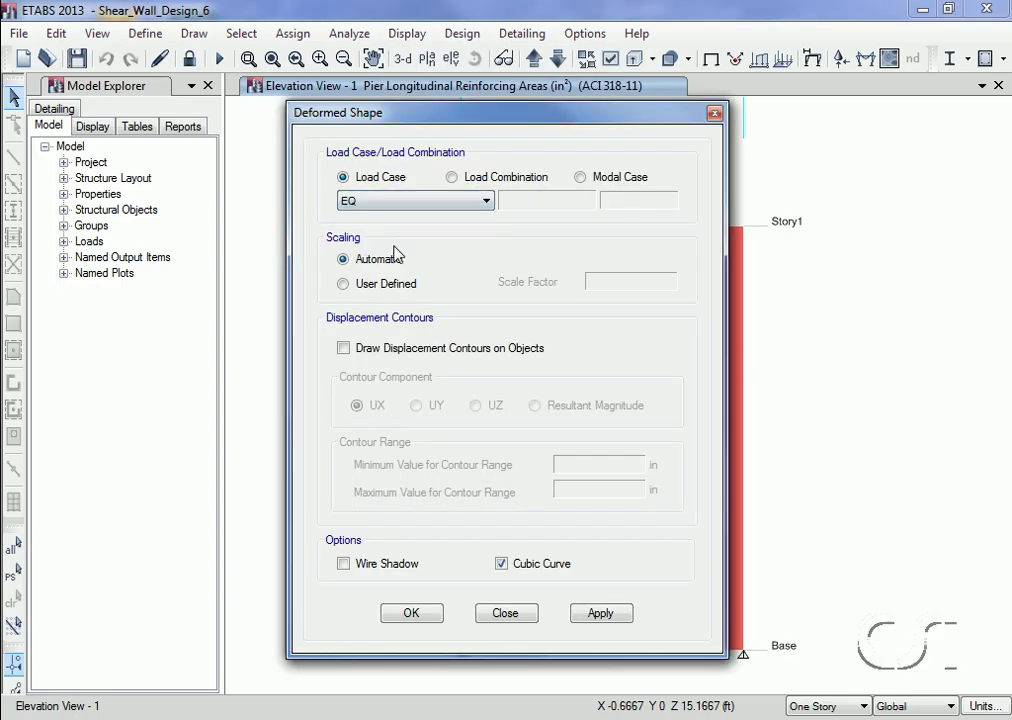
{"action": "left_click", "coordinate": [432, 614]}
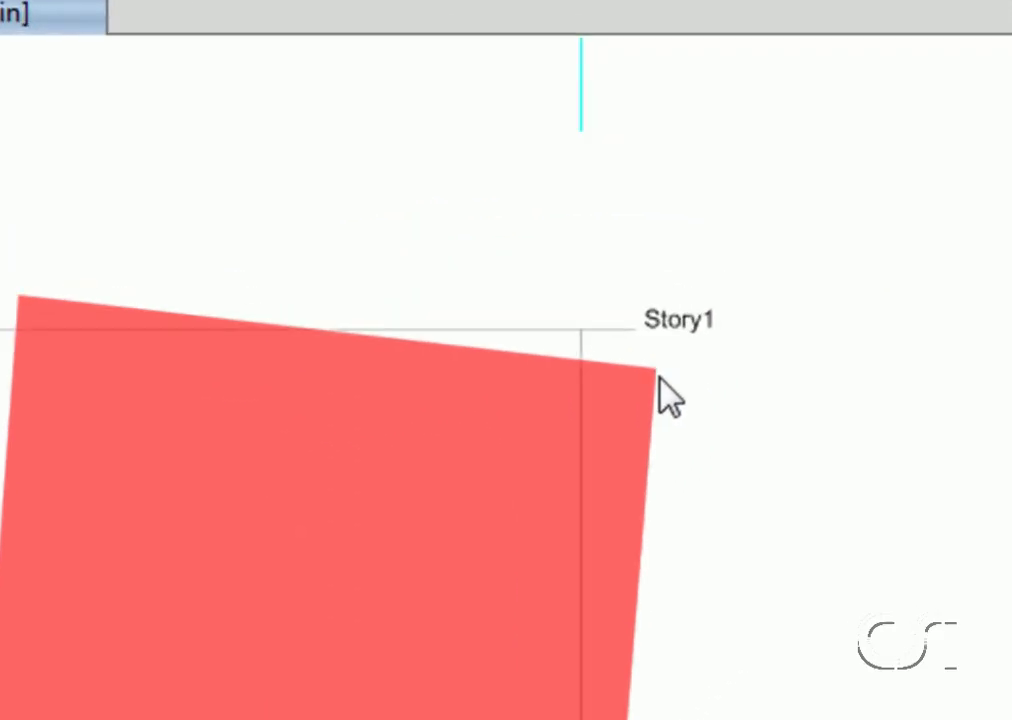
{"action": "mouse_move", "coordinate": [773, 244]}
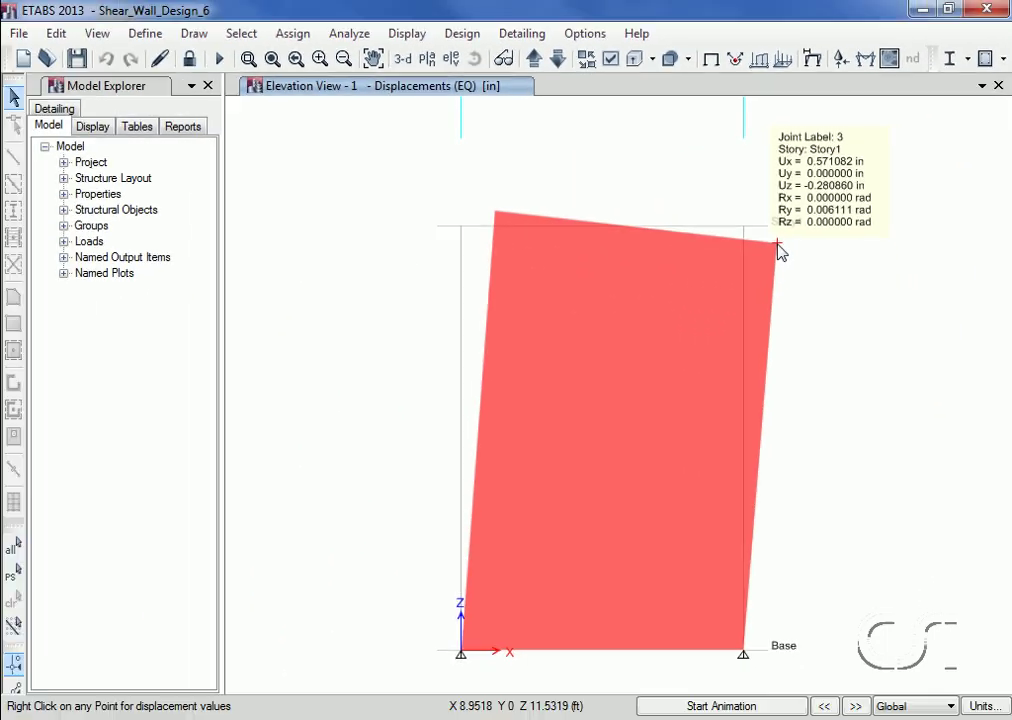
Return to the undeformed shape, rerun the analysis with the updated auto-select section, and repeat the shear wall design check
{"action": "left_click", "coordinate": [711, 61]}
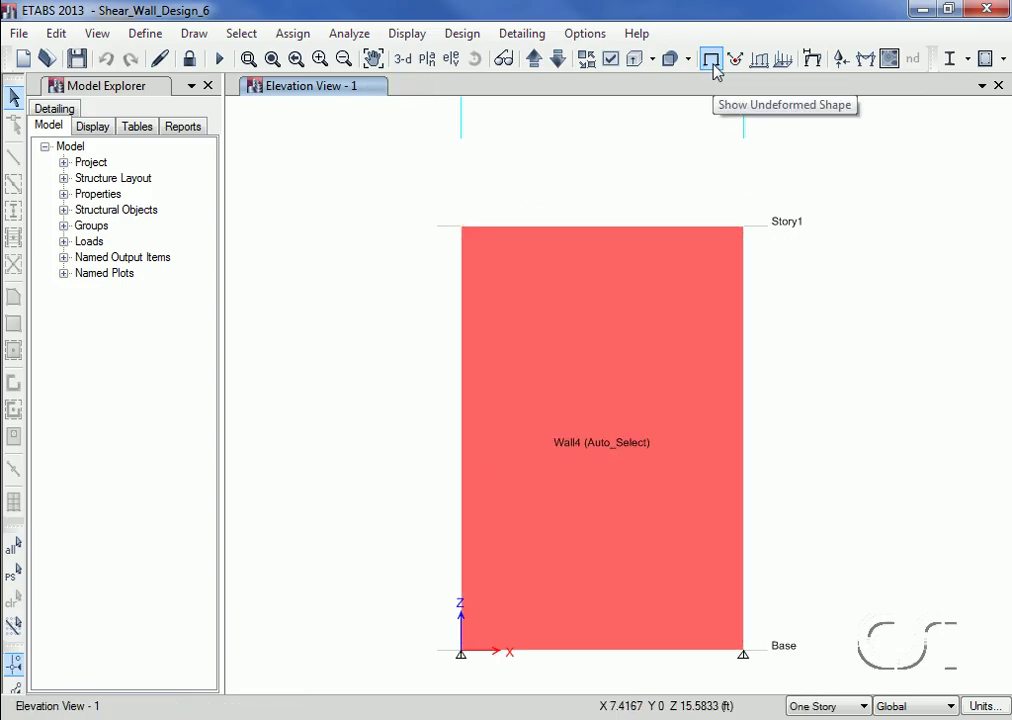
{"action": "left_click", "coordinate": [220, 60]}
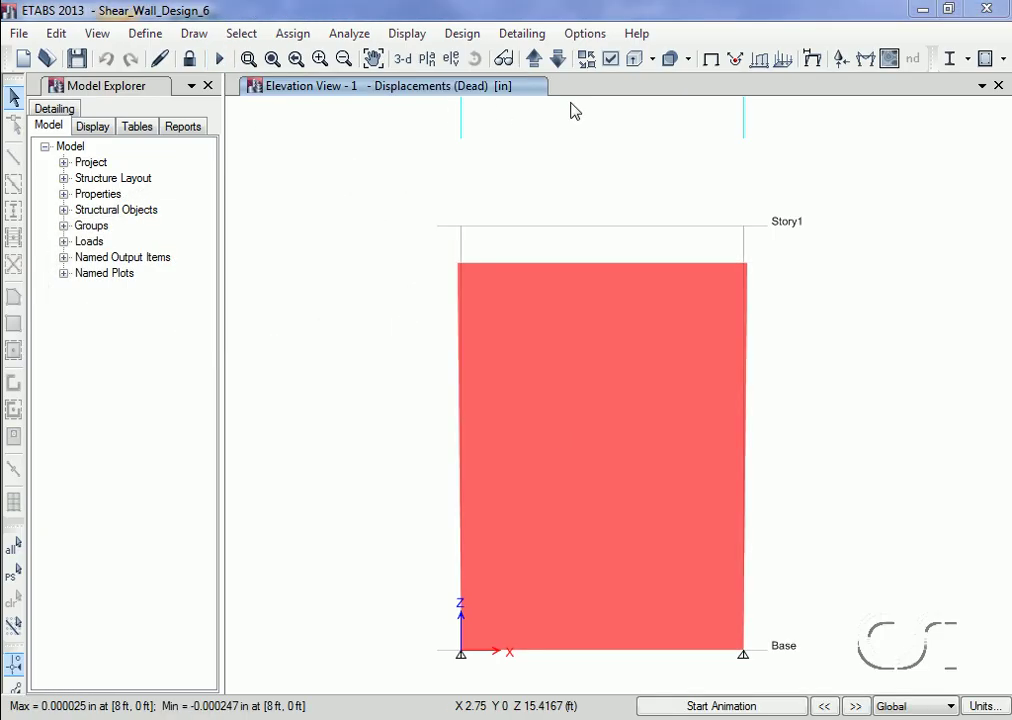
{"action": "left_click", "coordinate": [711, 59]}
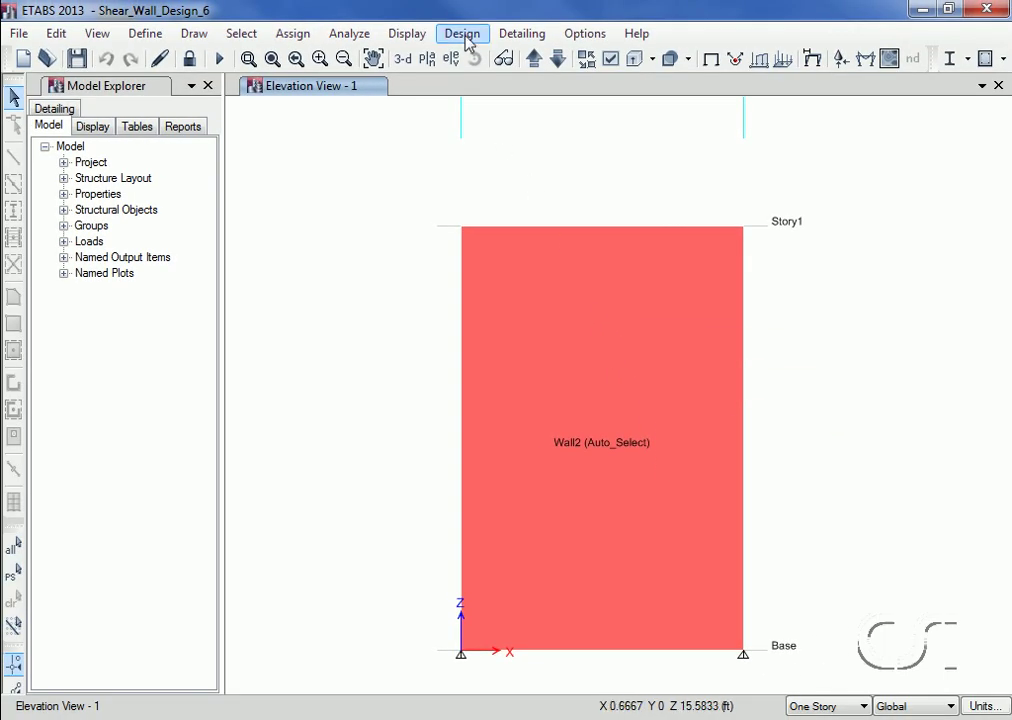
{"action": "left_click", "coordinate": [462, 34]}
{"action": "mouse_move", "coordinate": [480, 223]}
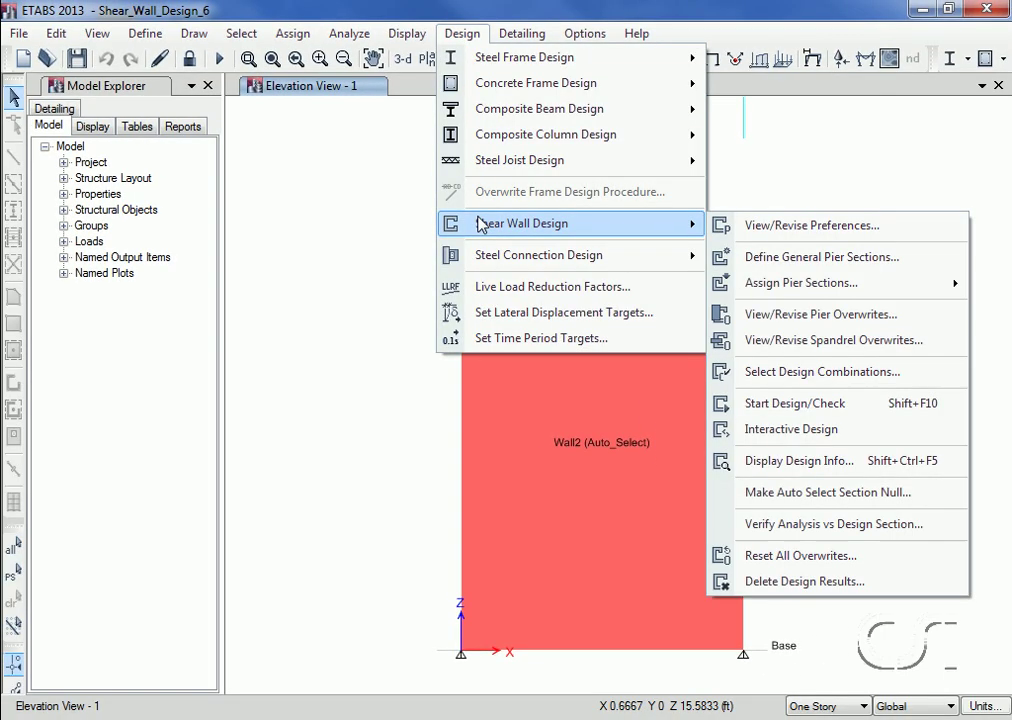
{"action": "left_click", "coordinate": [766, 404]}
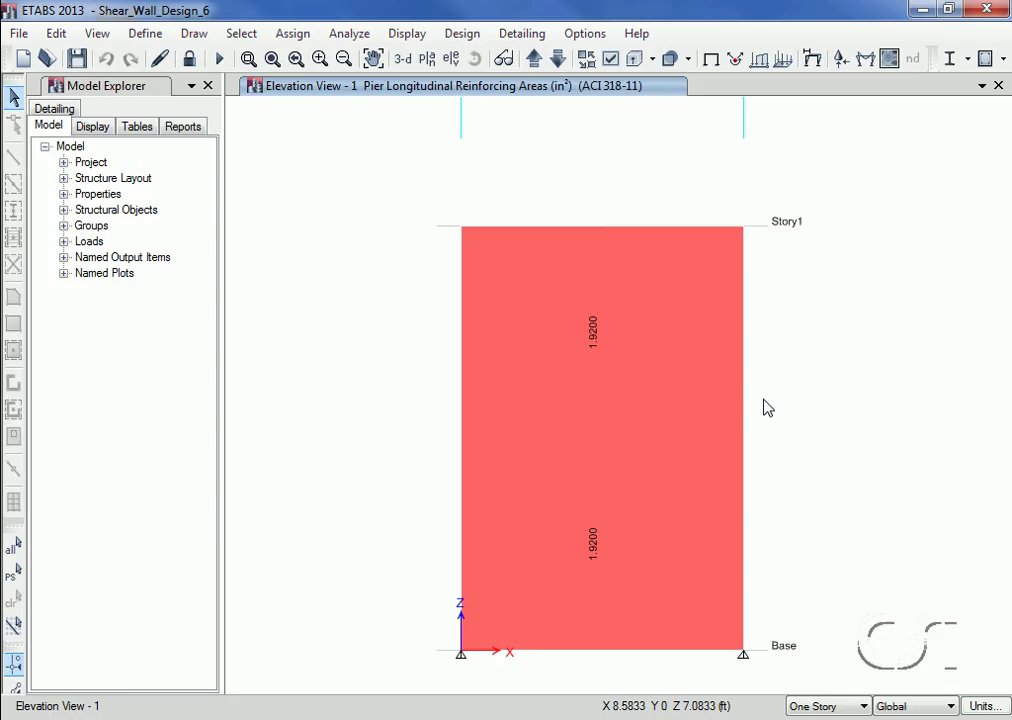
Show the redesigned wall's deformed shape for load case EQ and inspect joint 3's displacements at Story1 against the lateral displacement target
{"action": "left_click", "coordinate": [412, 35]}
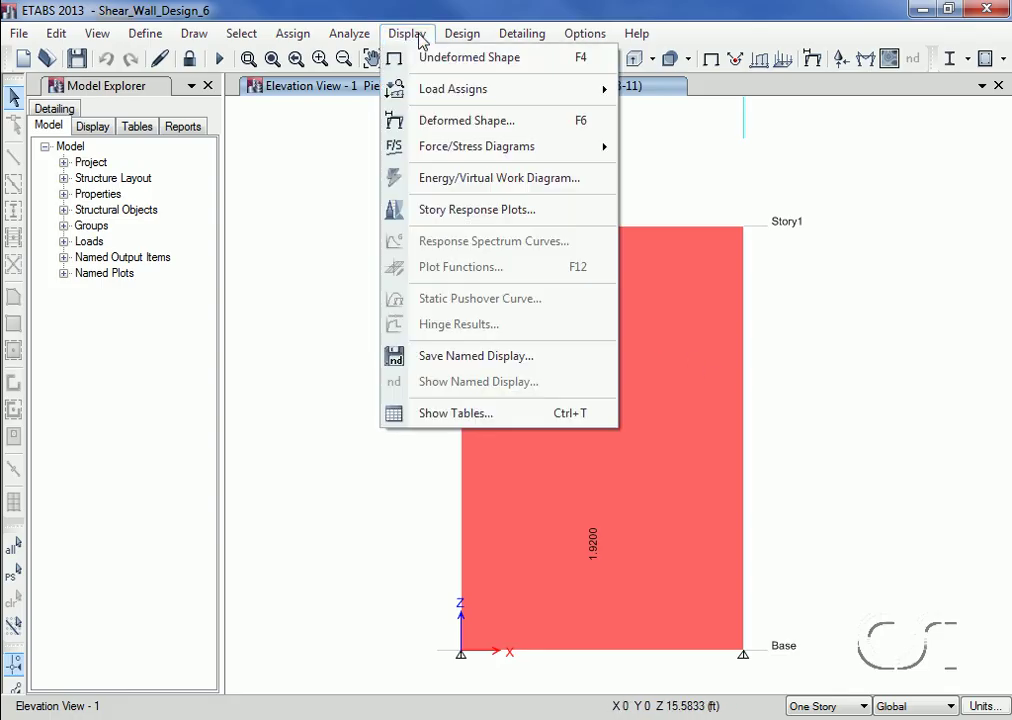
{"action": "left_click", "coordinate": [440, 120]}
{"action": "left_click", "coordinate": [420, 201]}
{"action": "left_click", "coordinate": [393, 247]}
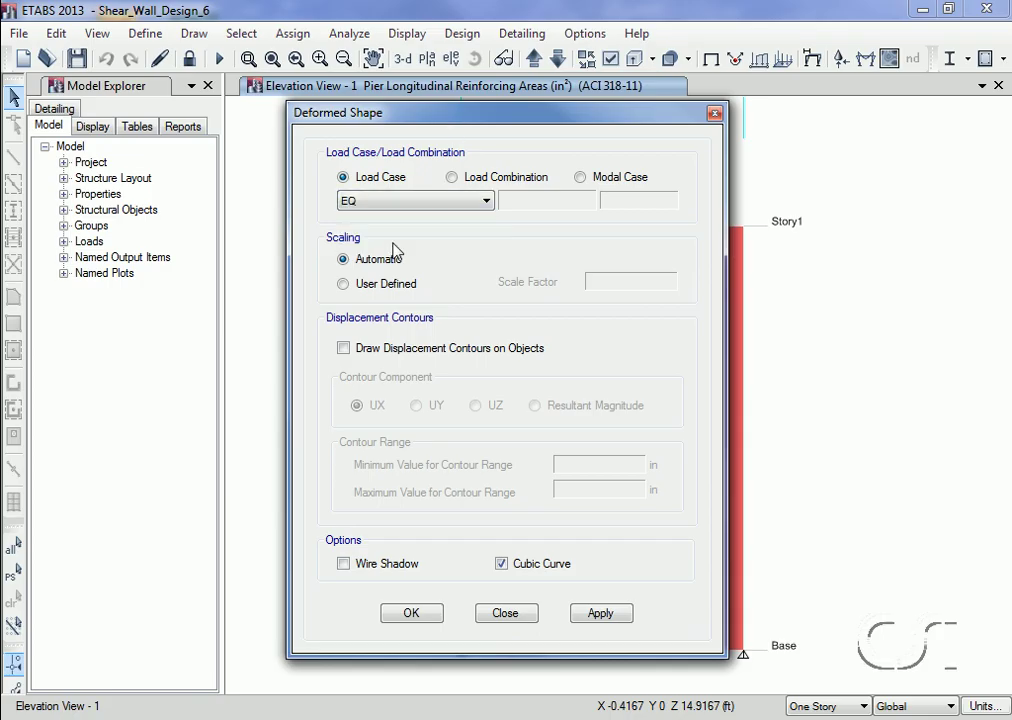
{"action": "left_click", "coordinate": [411, 614]}
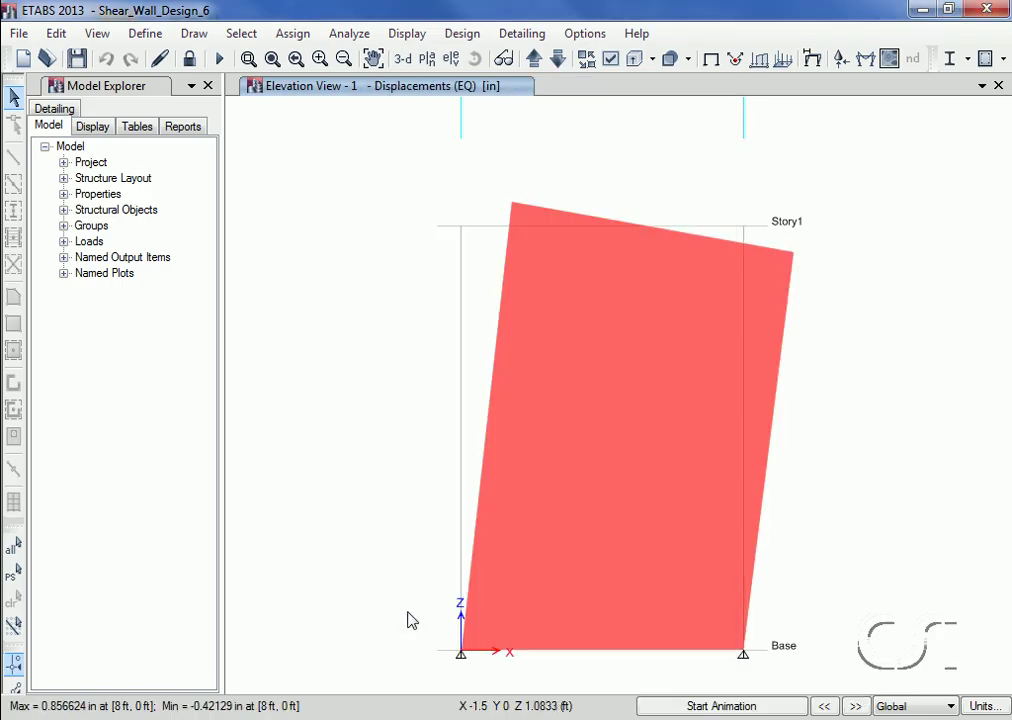
{"action": "right_click", "coordinate": [793, 254]}
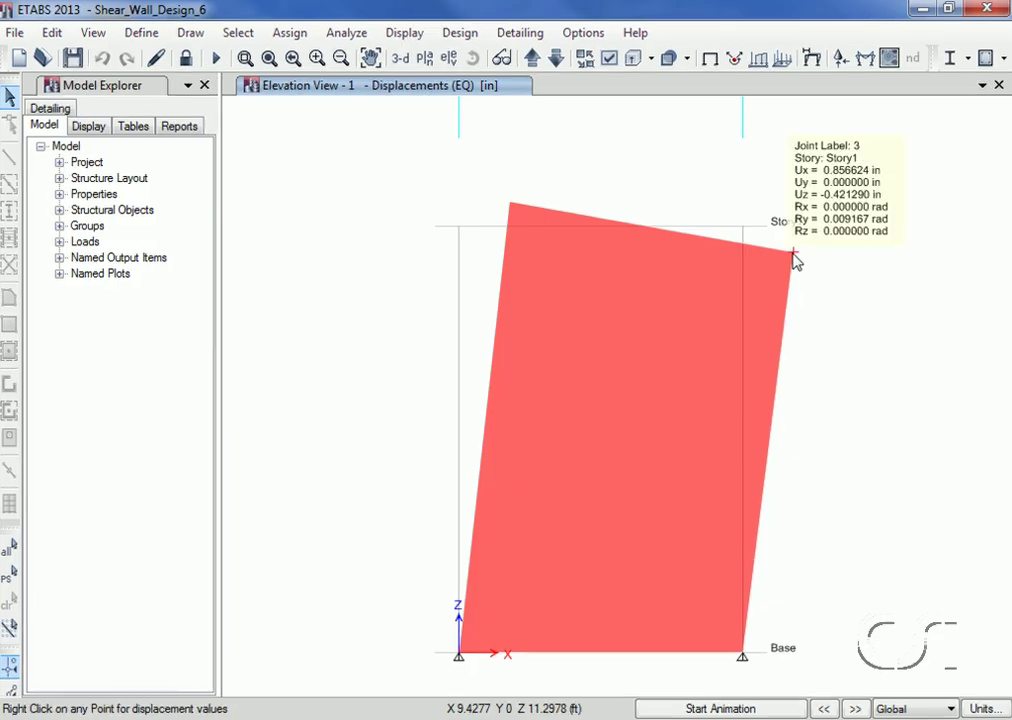